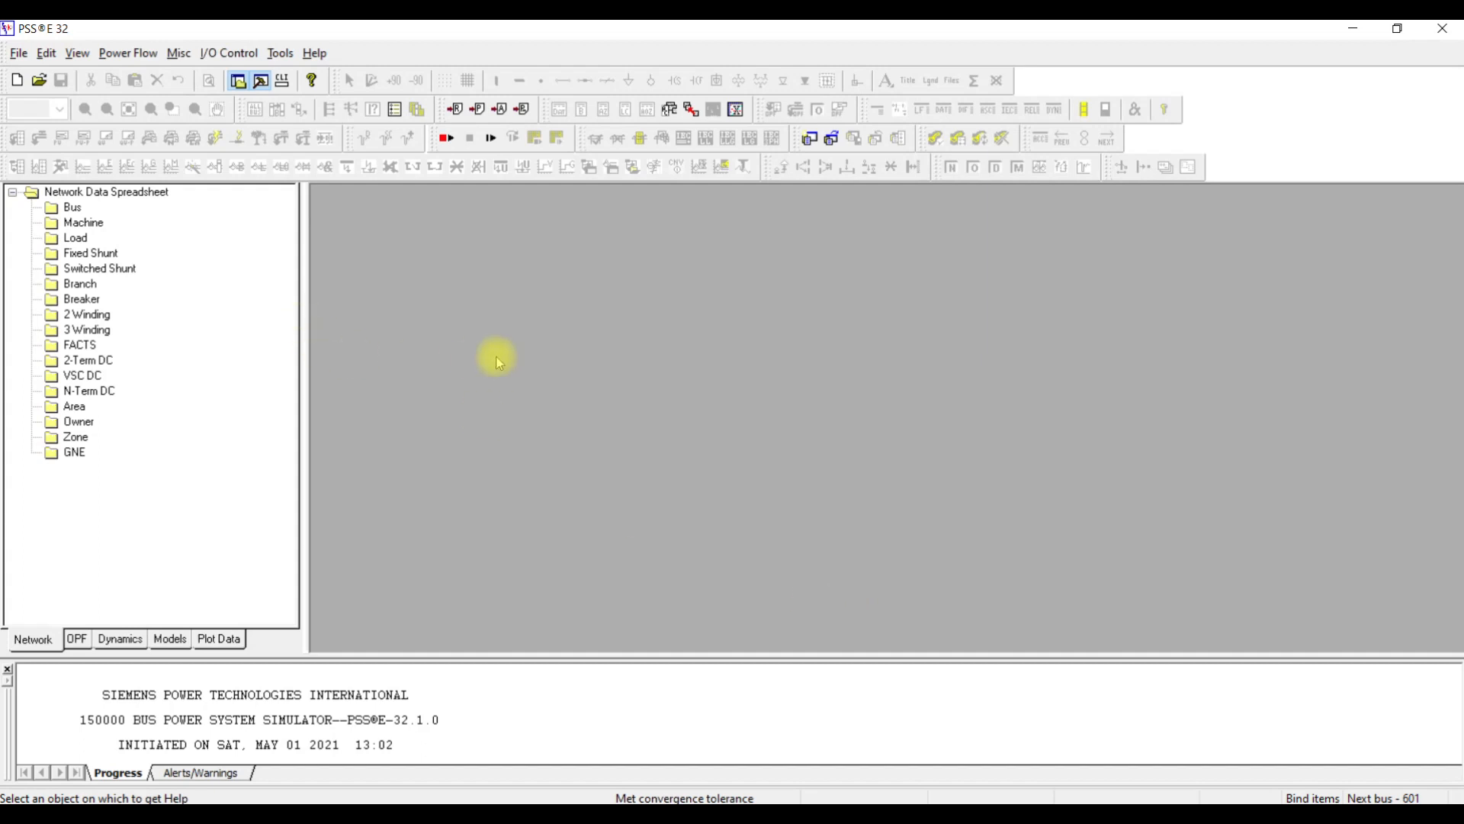
Step: Open the saved case ieee9_v32_Updated.sav from the Upwork\IEEE9Bus folder on drive F:
{"action": "left_click", "coordinate": [42, 80]}
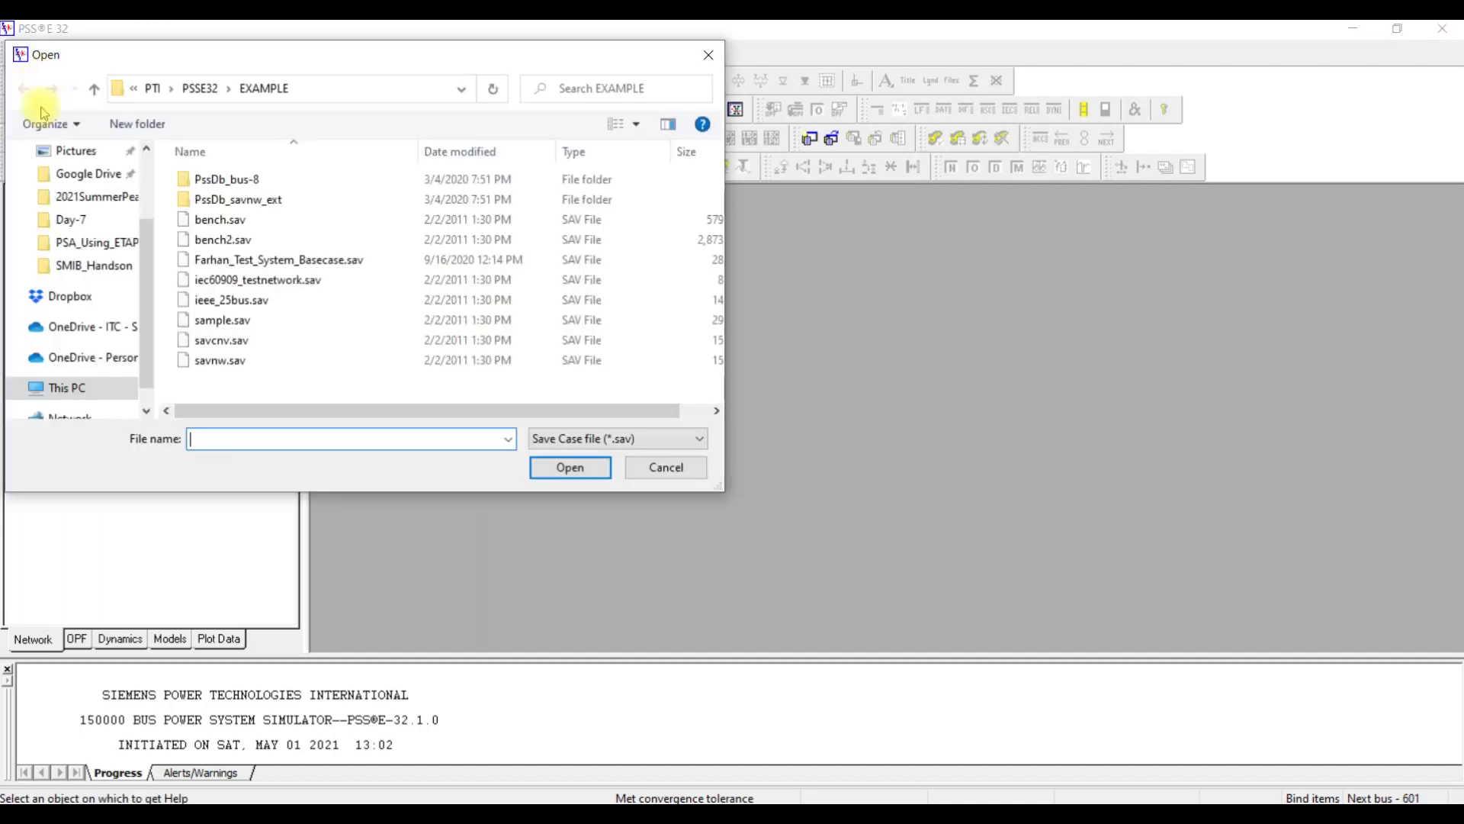
{"action": "left_click", "coordinate": [98, 267]}
{"action": "left_click", "coordinate": [274, 88]}
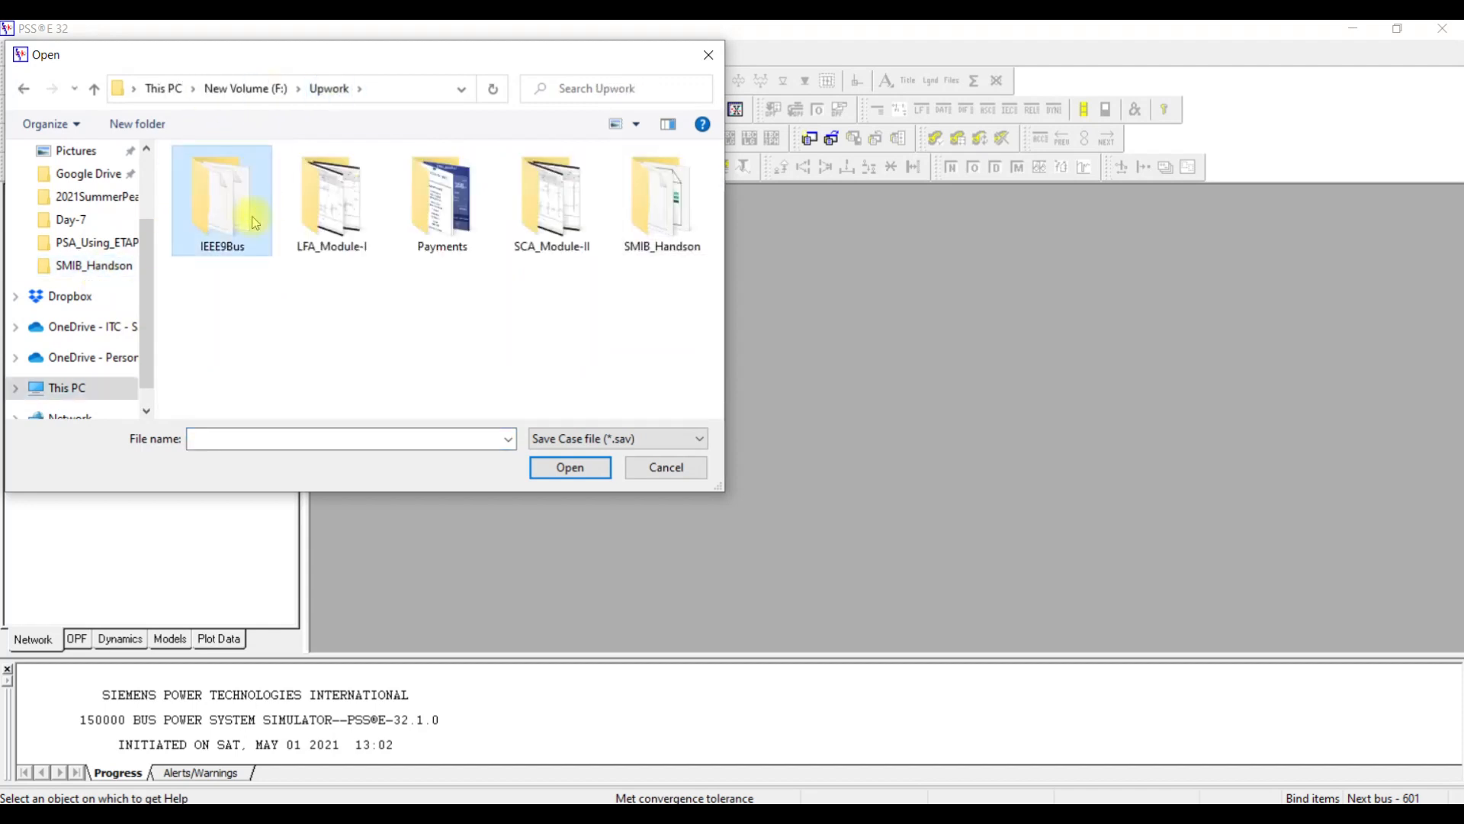
{"action": "double_click", "coordinate": [258, 222]}
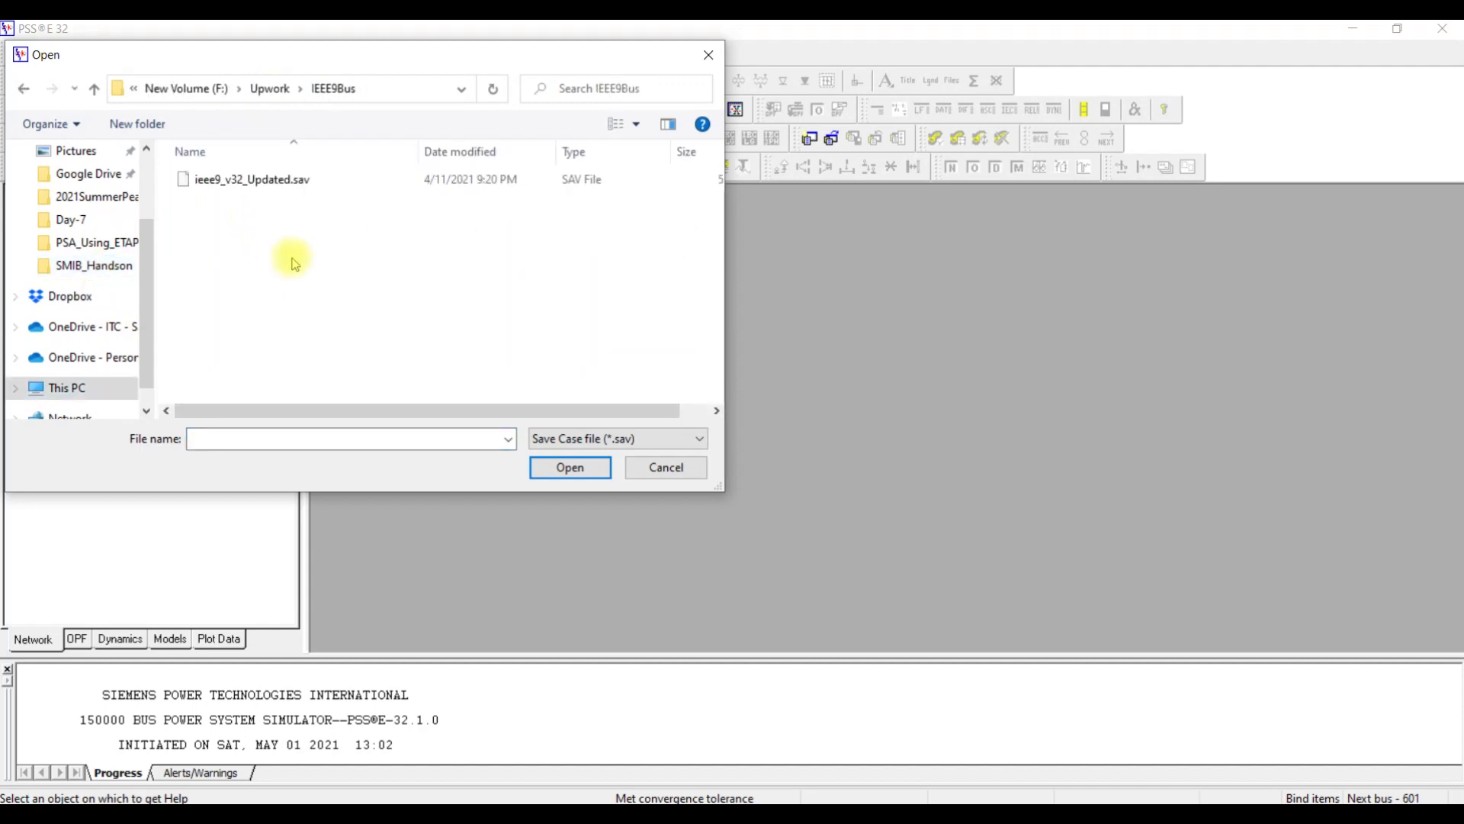
{"action": "double_click", "coordinate": [258, 180]}
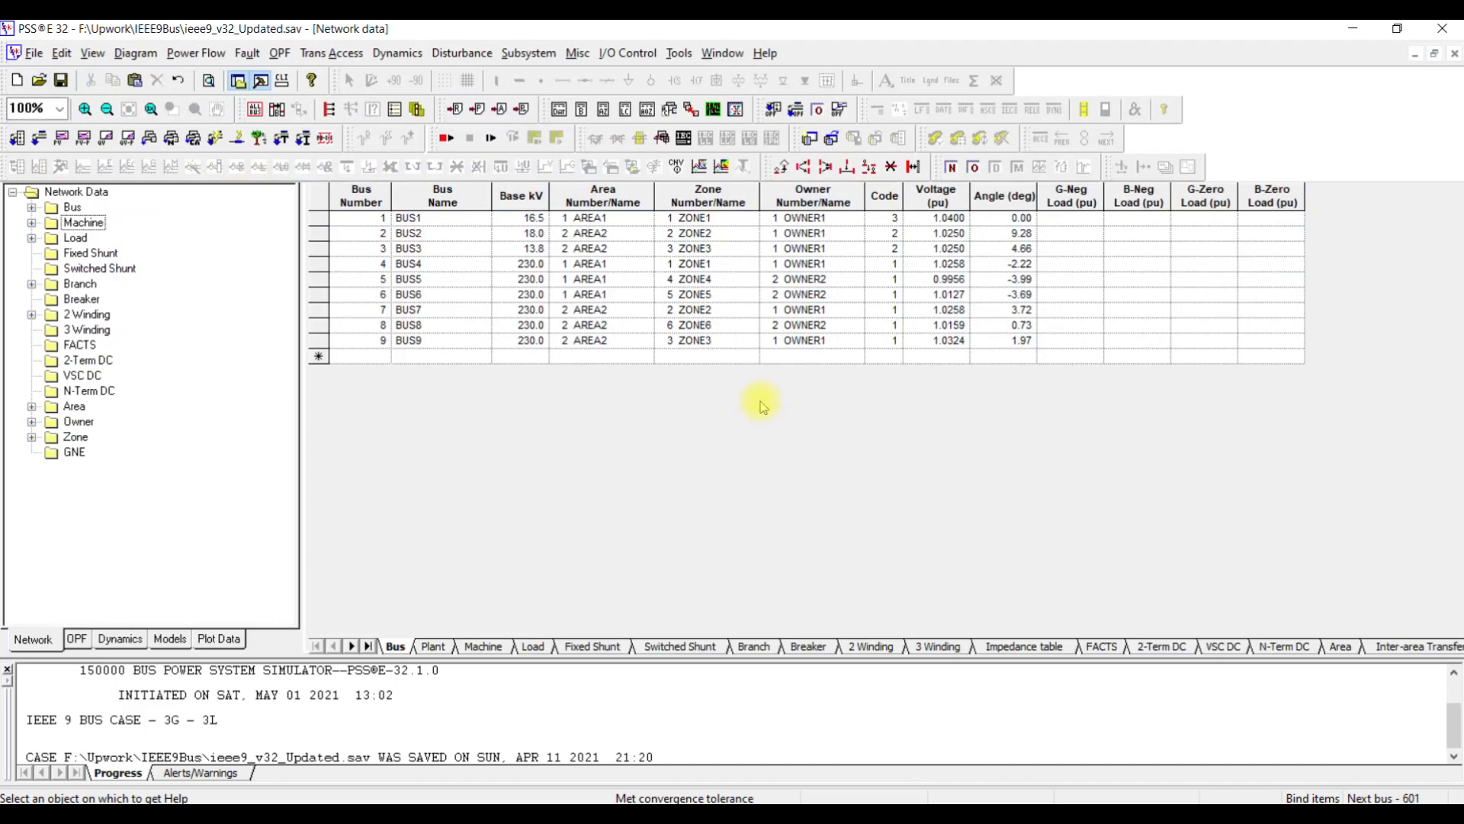
Step: Open the one-line diagram ieee9_Updated.sld from the IEEE9Bus folder and show the whole network
{"action": "left_click", "coordinate": [42, 80]}
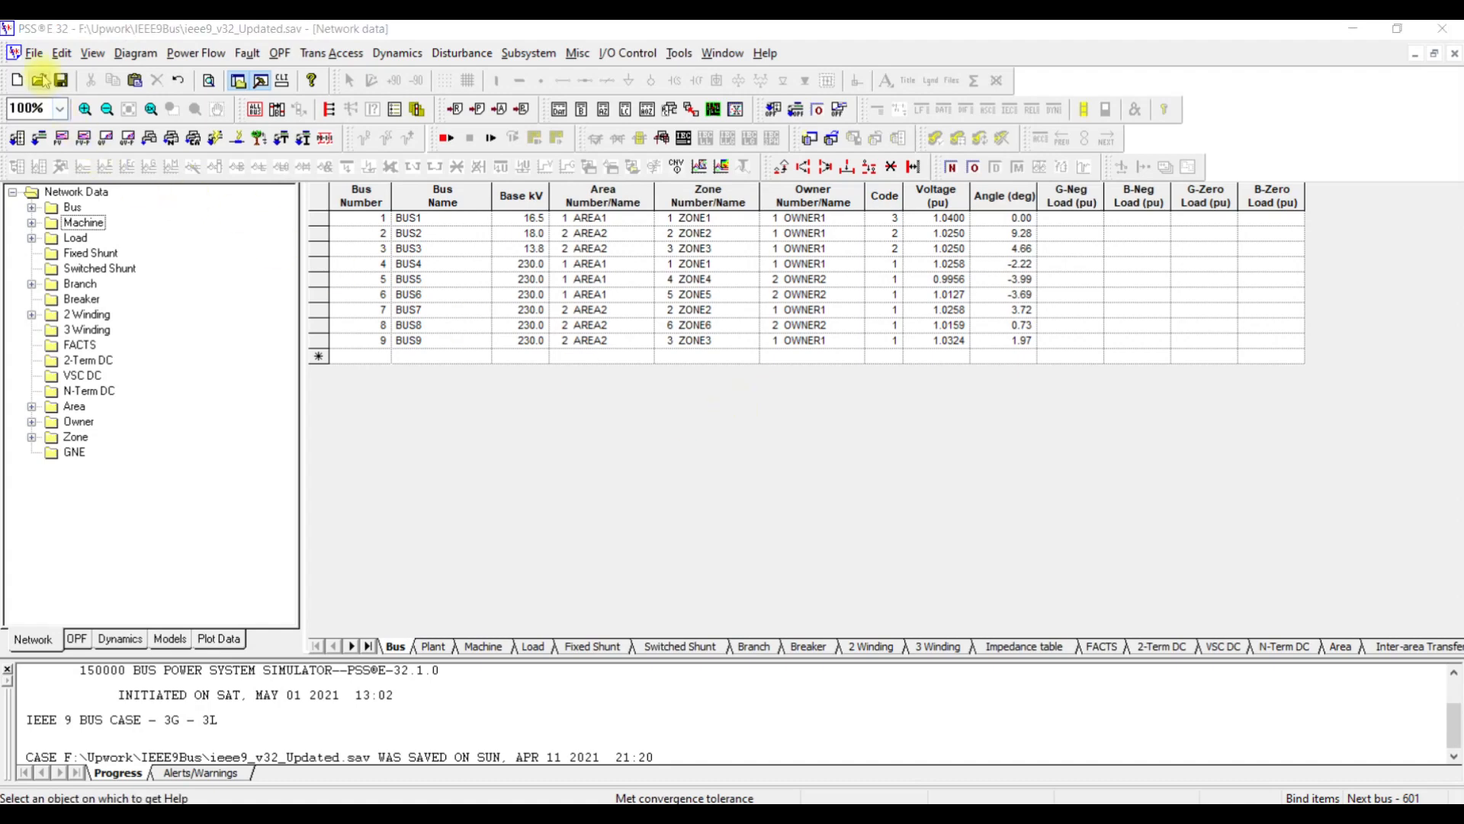
{"action": "left_click", "coordinate": [607, 441]}
{"action": "left_click", "coordinate": [610, 468]}
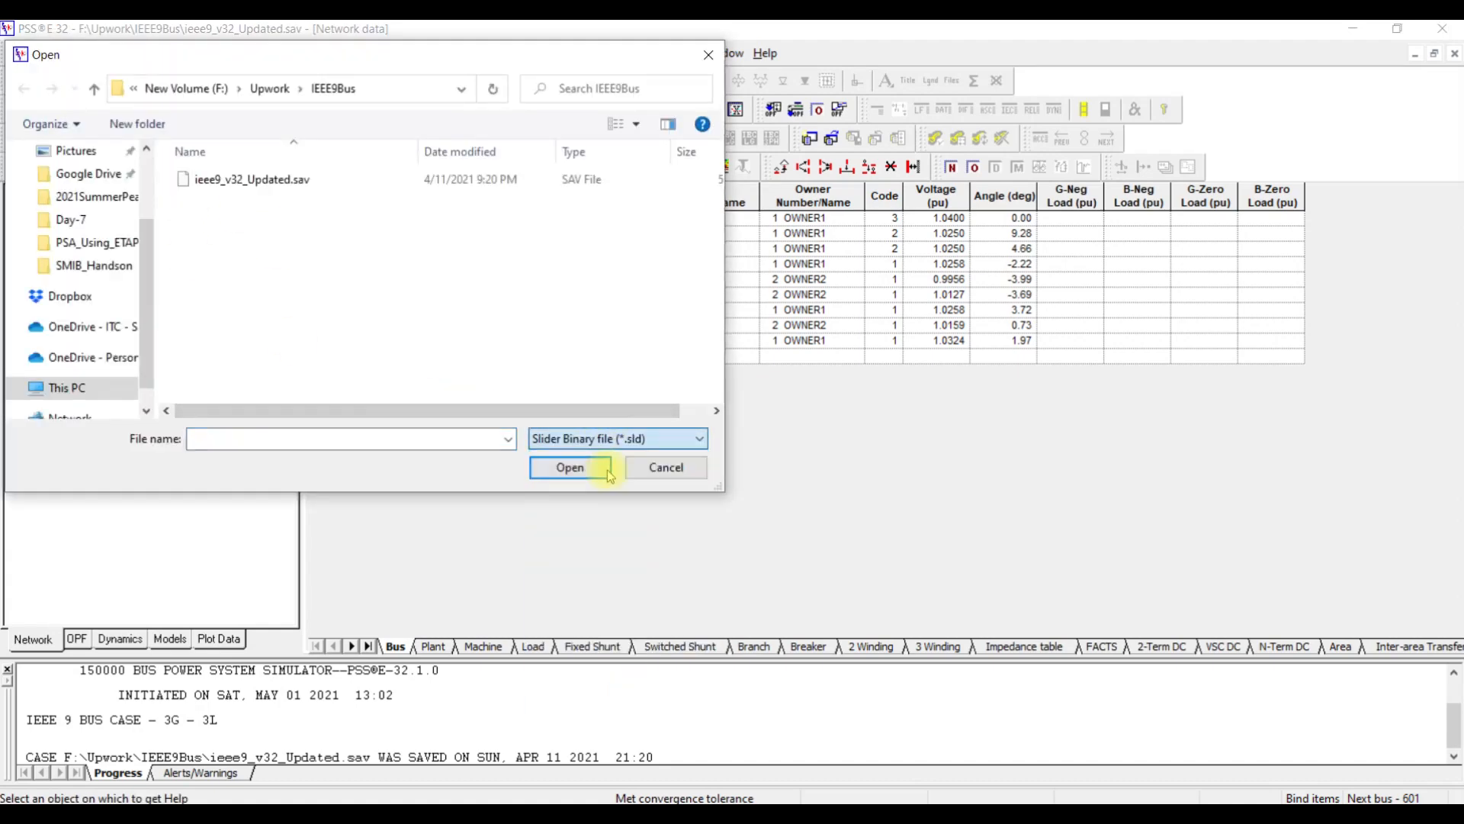
{"action": "double_click", "coordinate": [254, 186]}
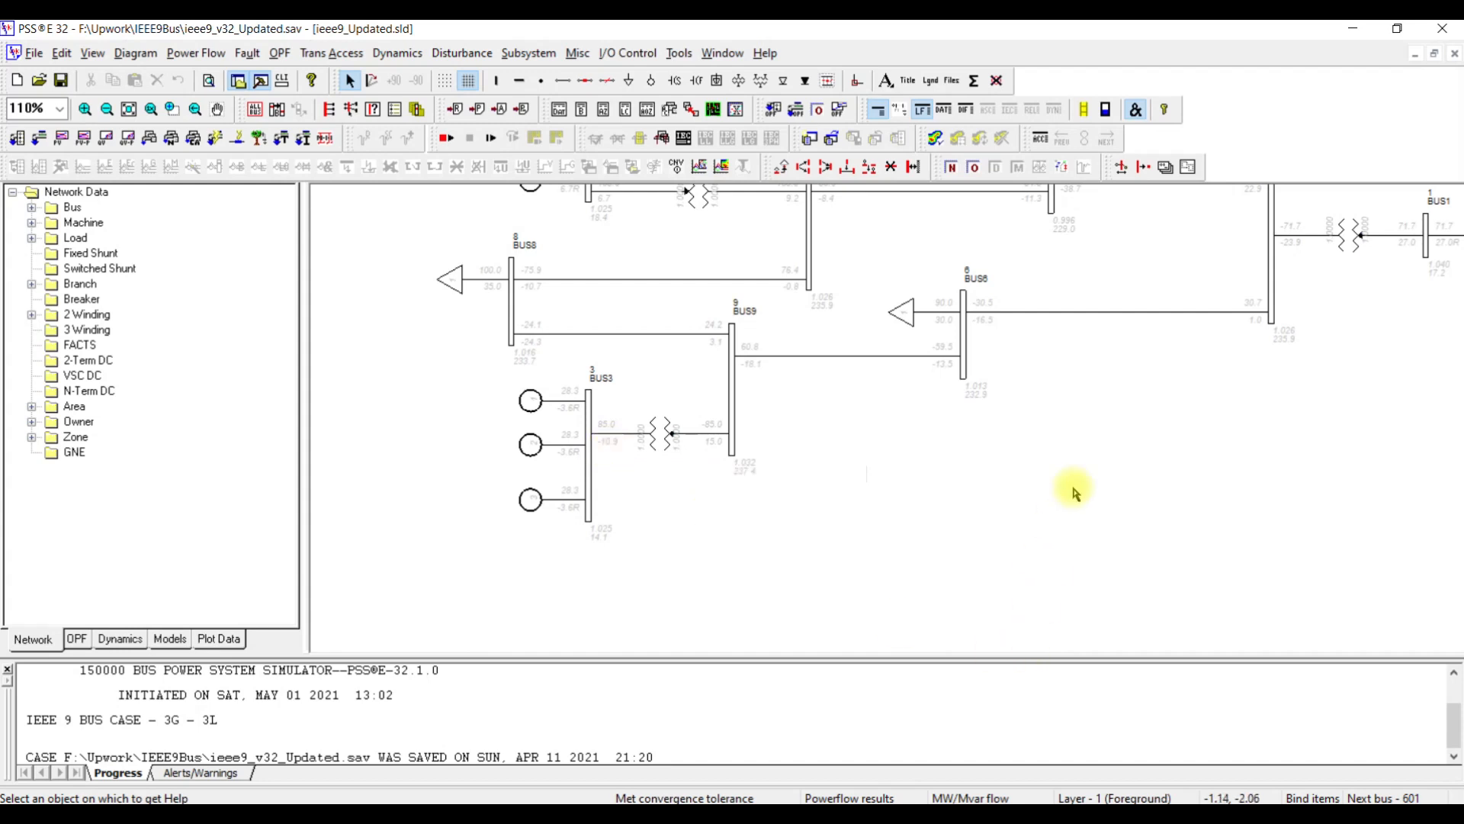
{"action": "left_click_drag", "start_coordinate": [1099, 437], "coordinate": [1044, 518]}
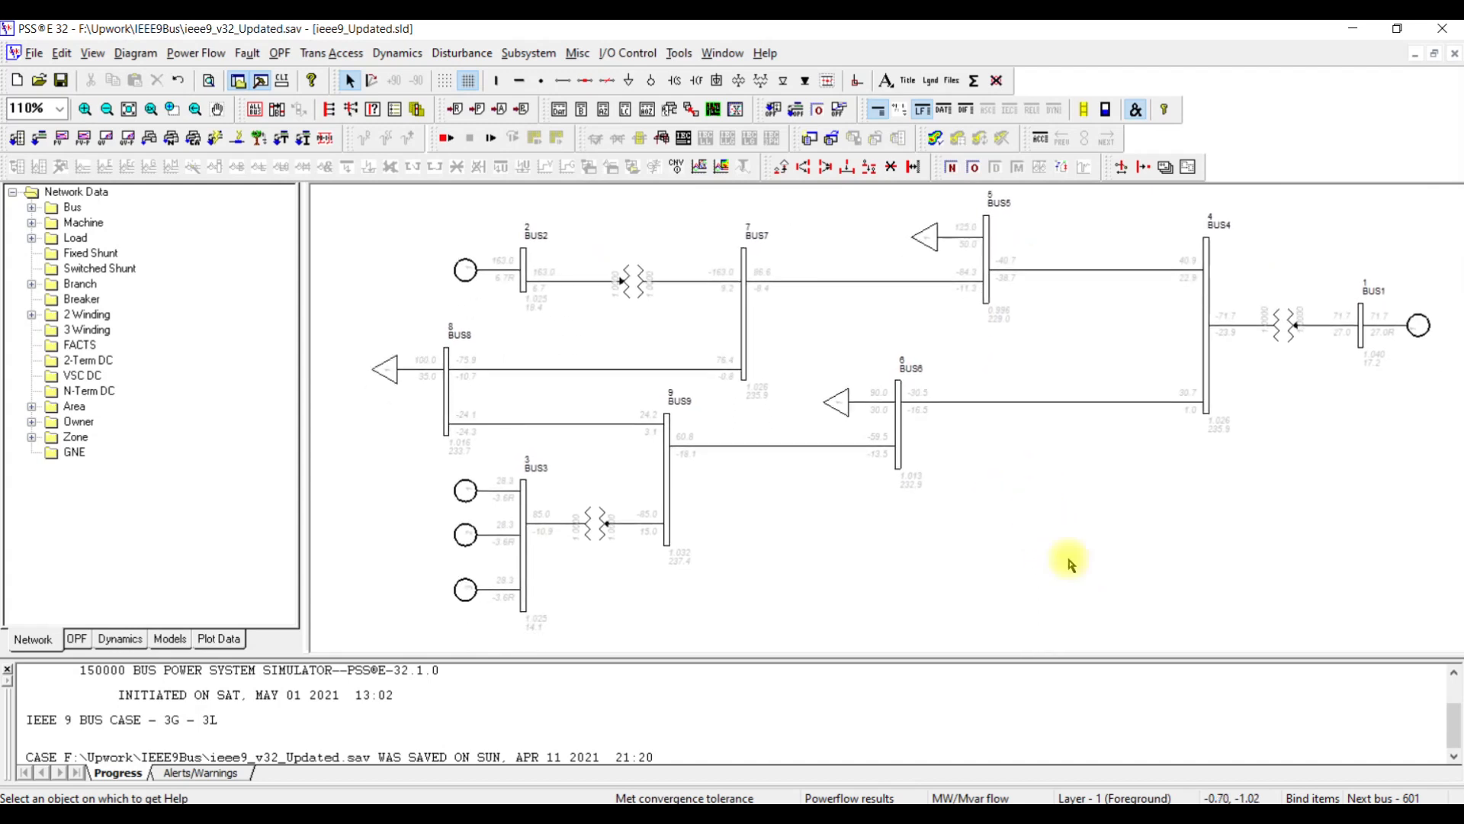
Step: Solve the load flow with fixed slope decoupled Newton-Raphson, locked taps and automatically applied VAR limits
{"action": "left_click", "coordinate": [38, 140]}
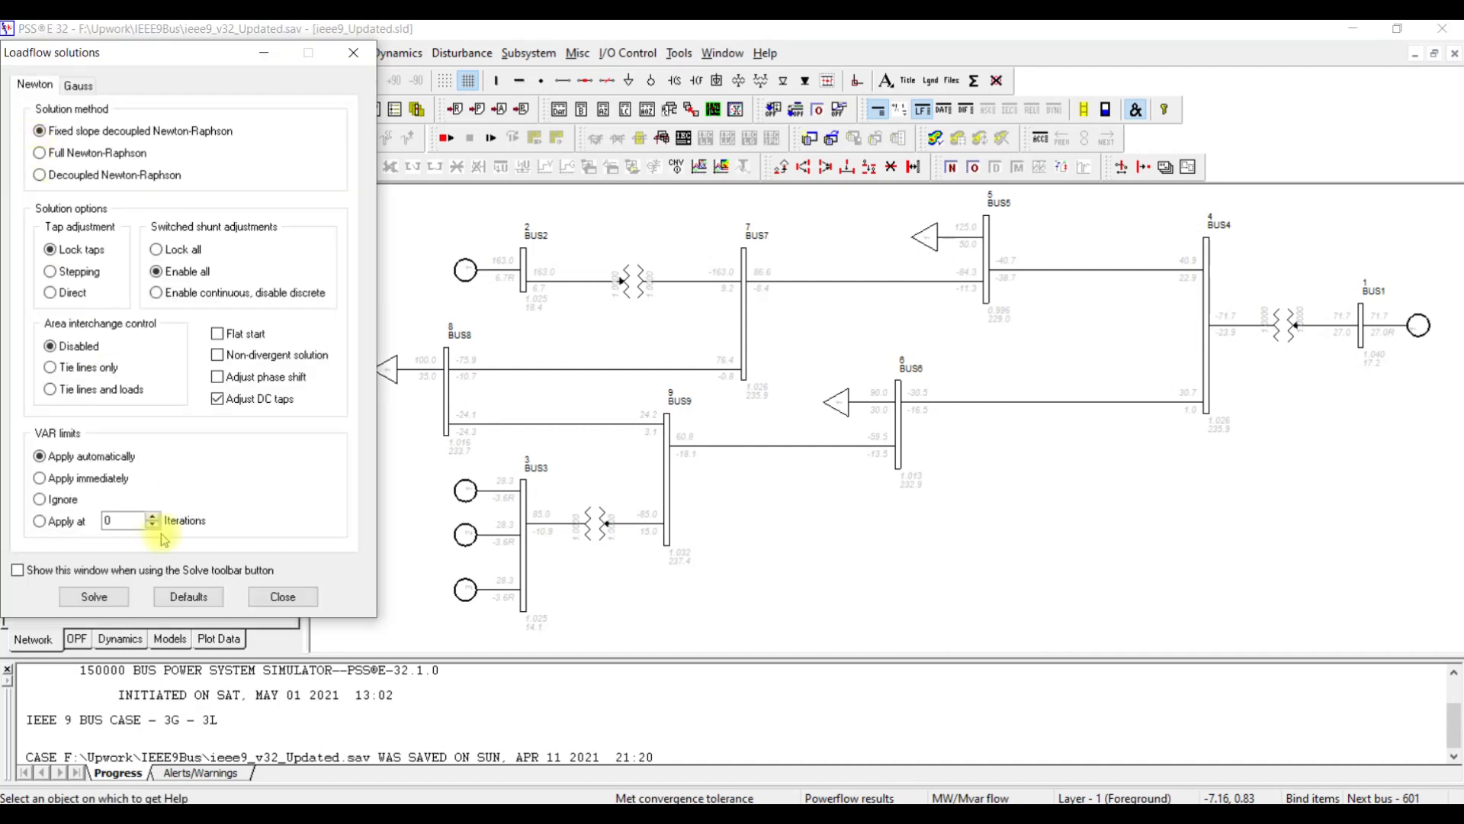
{"action": "left_click", "coordinate": [107, 601]}
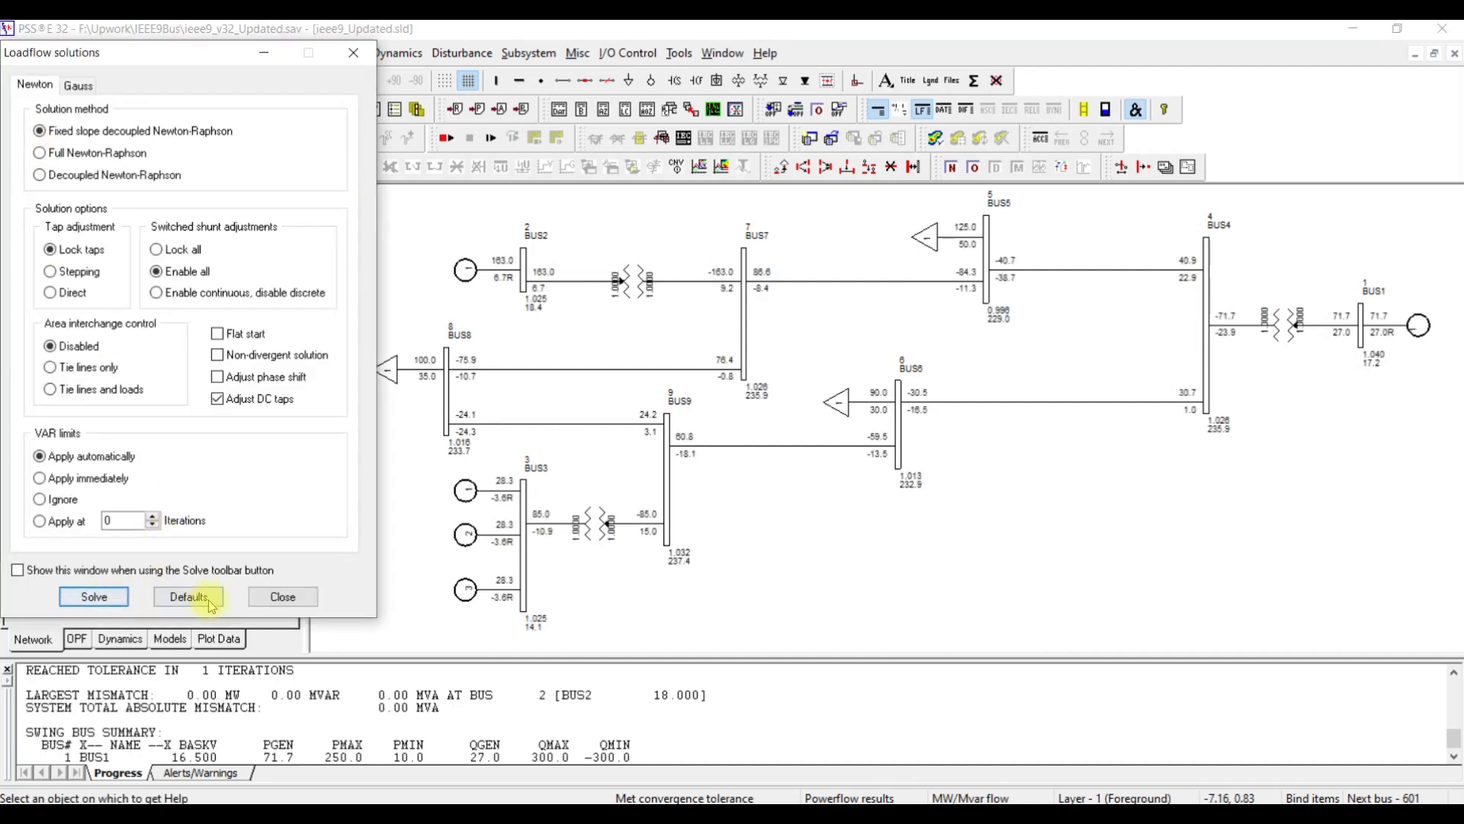
{"action": "left_click", "coordinate": [292, 597]}
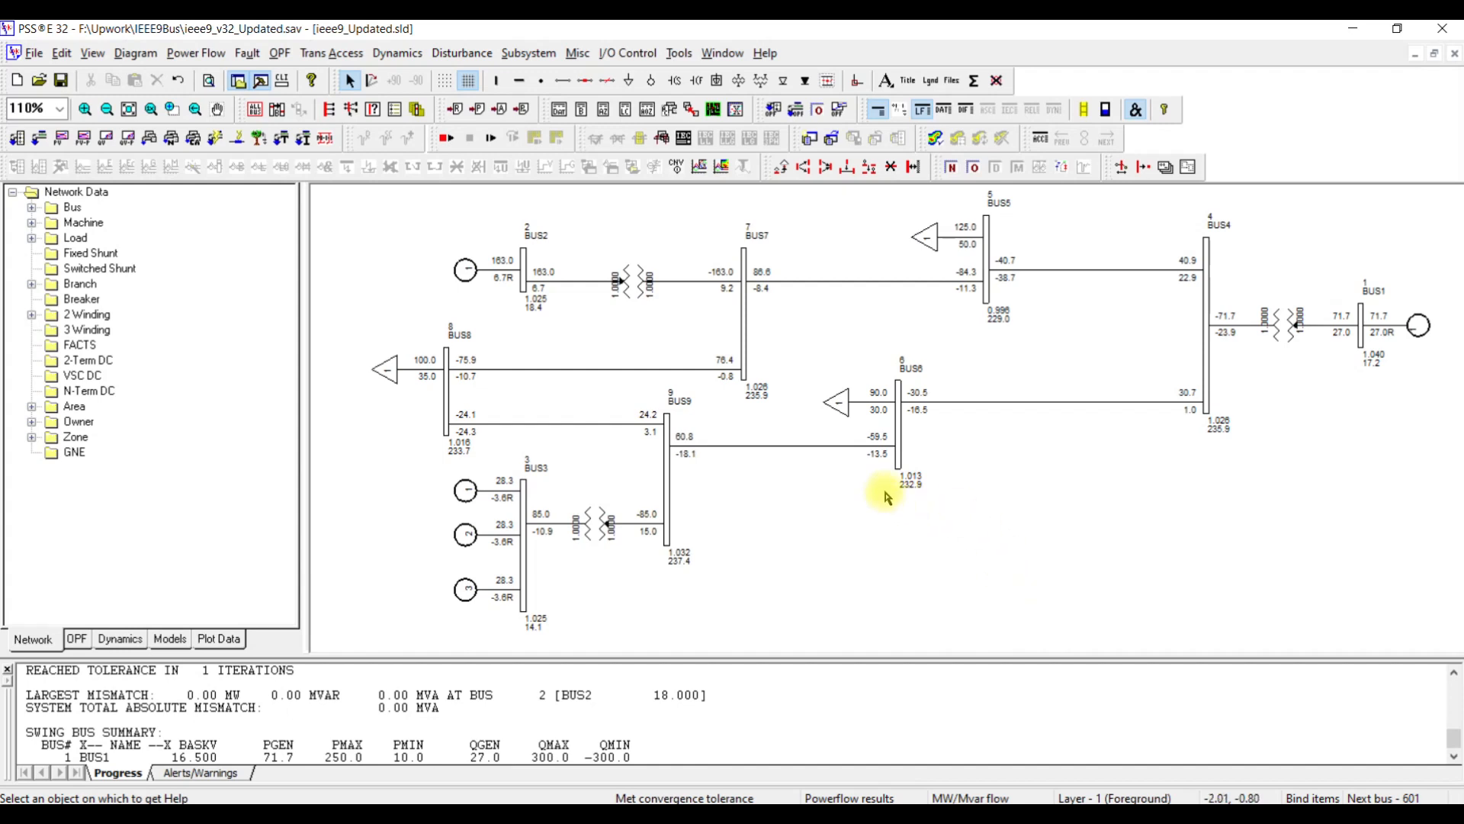
Step: Convert generators using ZSORCE and constant MVA loads at all buses, with 100% constant current active power and 100% constant admittance reactive power
{"action": "left_click", "coordinate": [197, 57]}
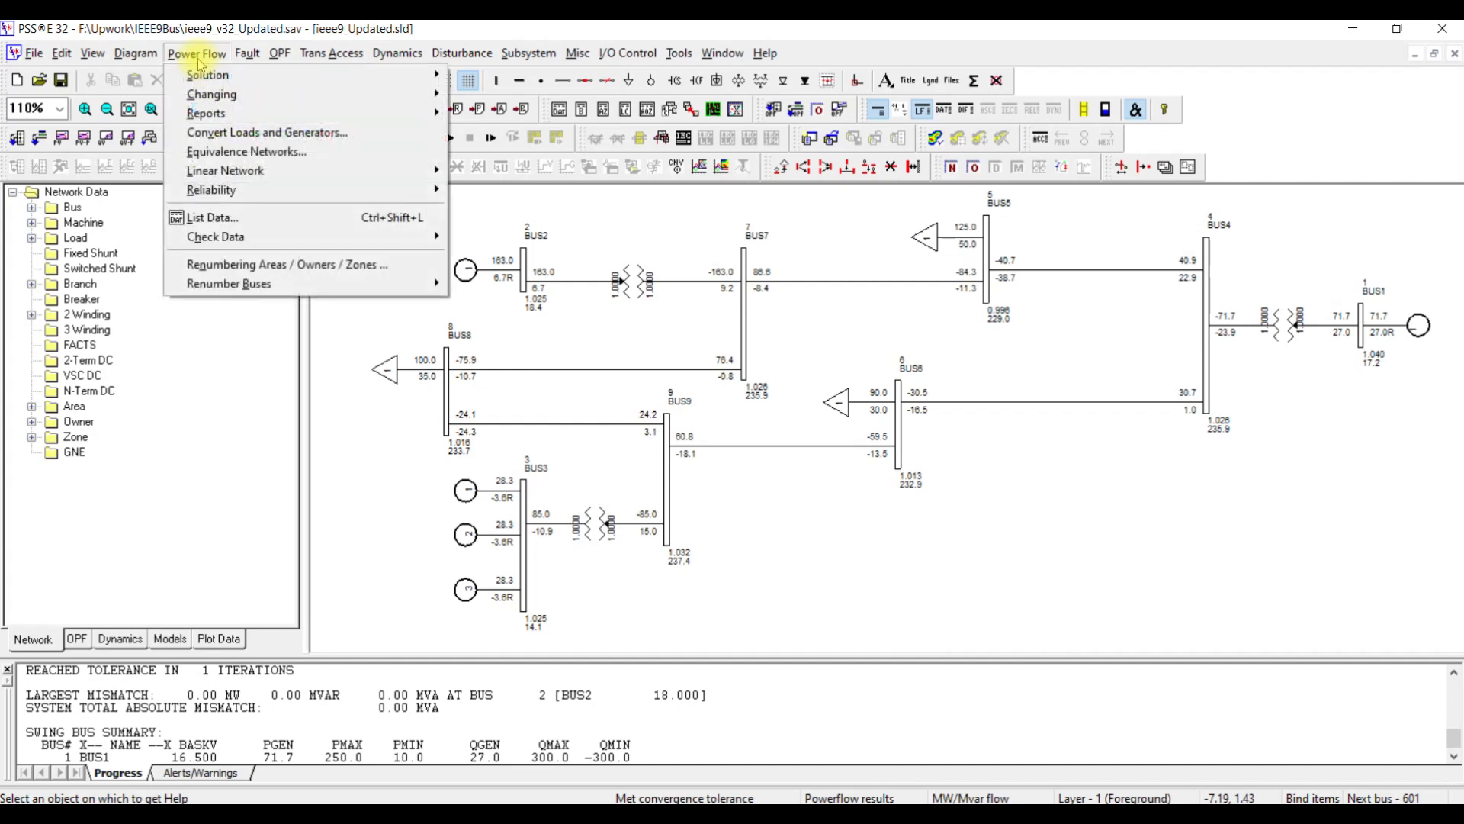
{"action": "left_click", "coordinate": [267, 132]}
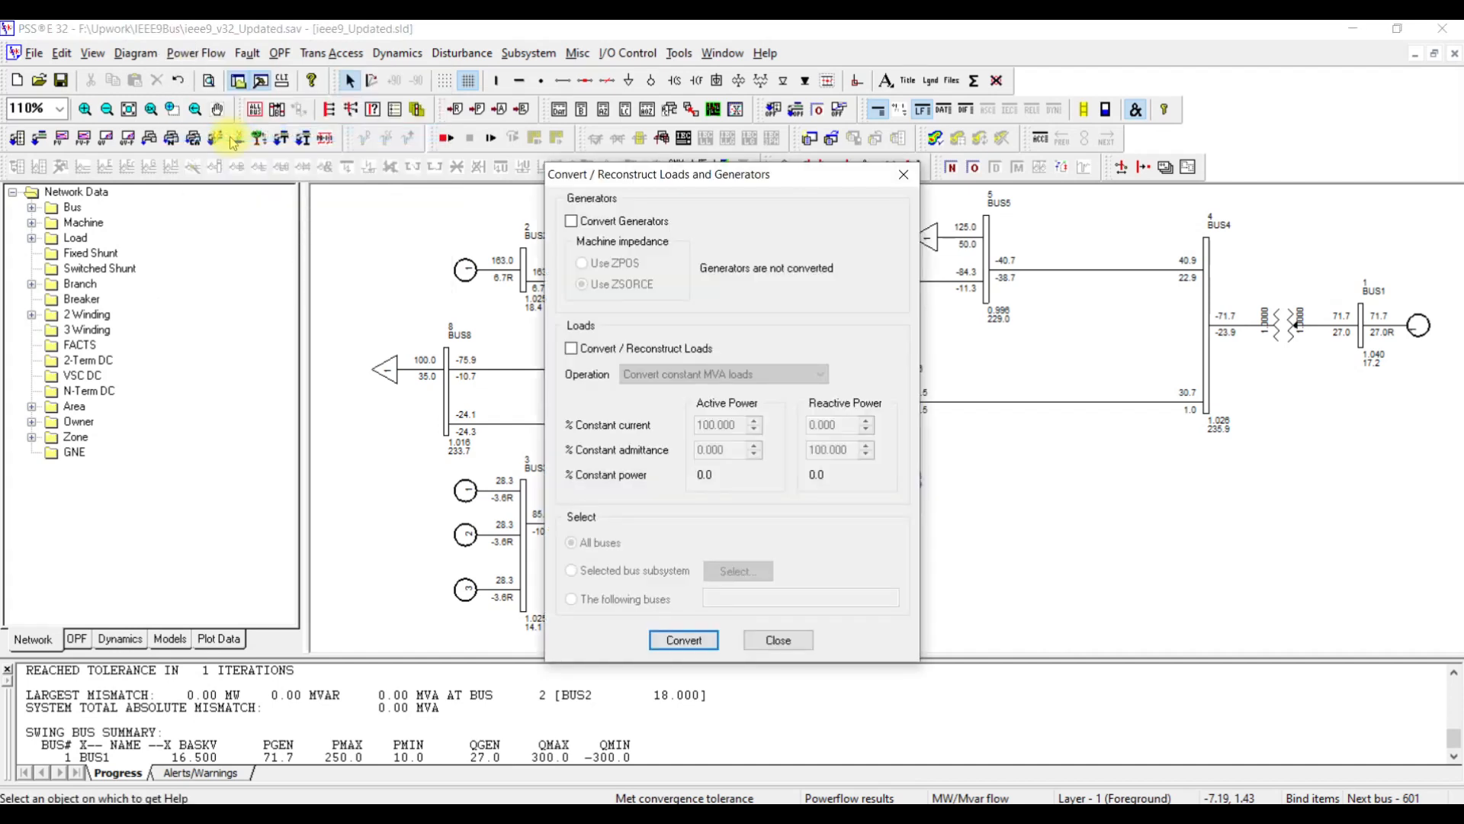
{"action": "left_click", "coordinate": [572, 221]}
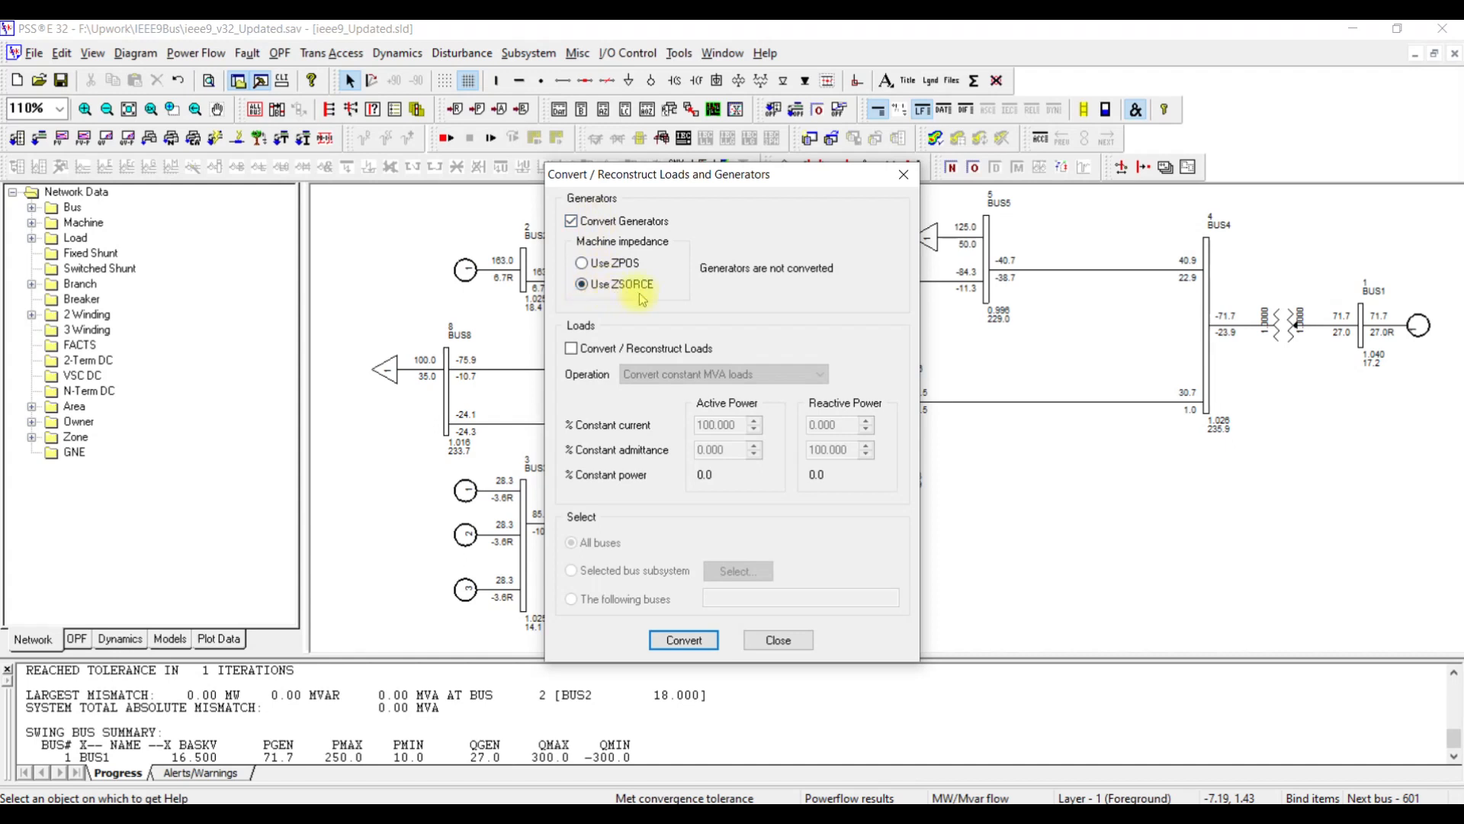
{"action": "left_click", "coordinate": [610, 351]}
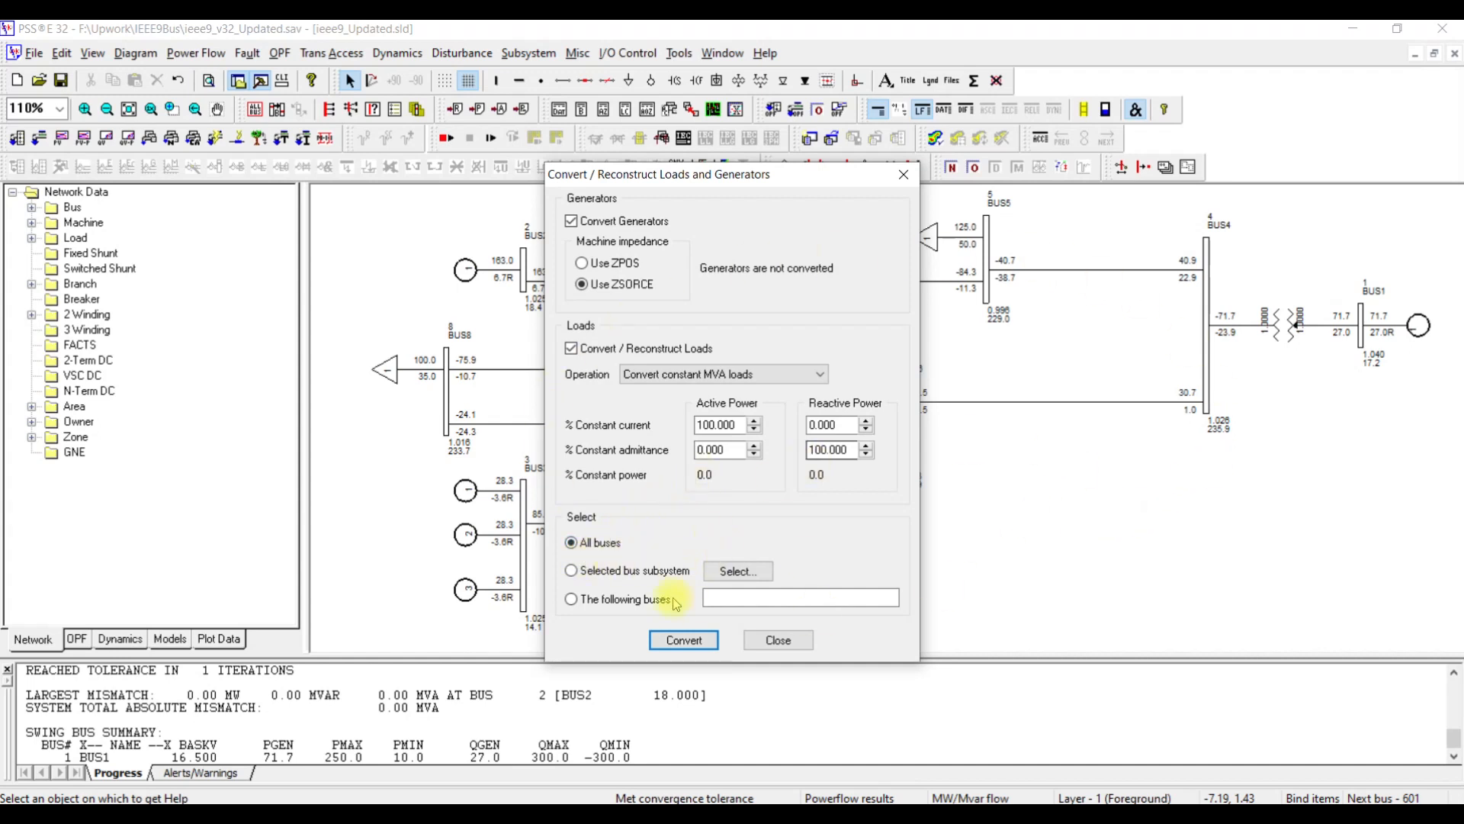
{"action": "left_click", "coordinate": [703, 646]}
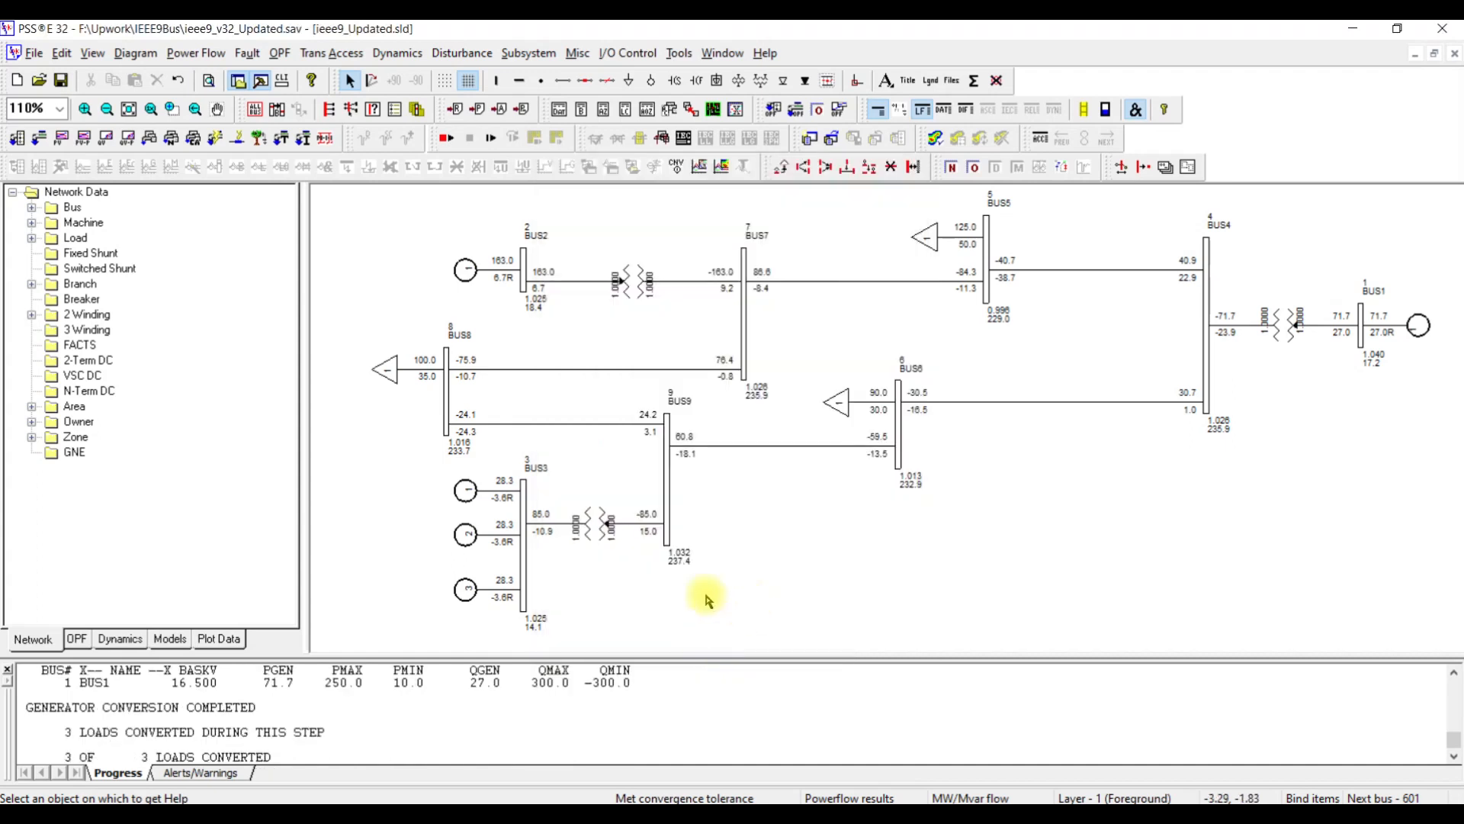
Step: Order the network for matrix operations (ORDR), assuming all branches are in-service
{"action": "left_click", "coordinate": [206, 61]}
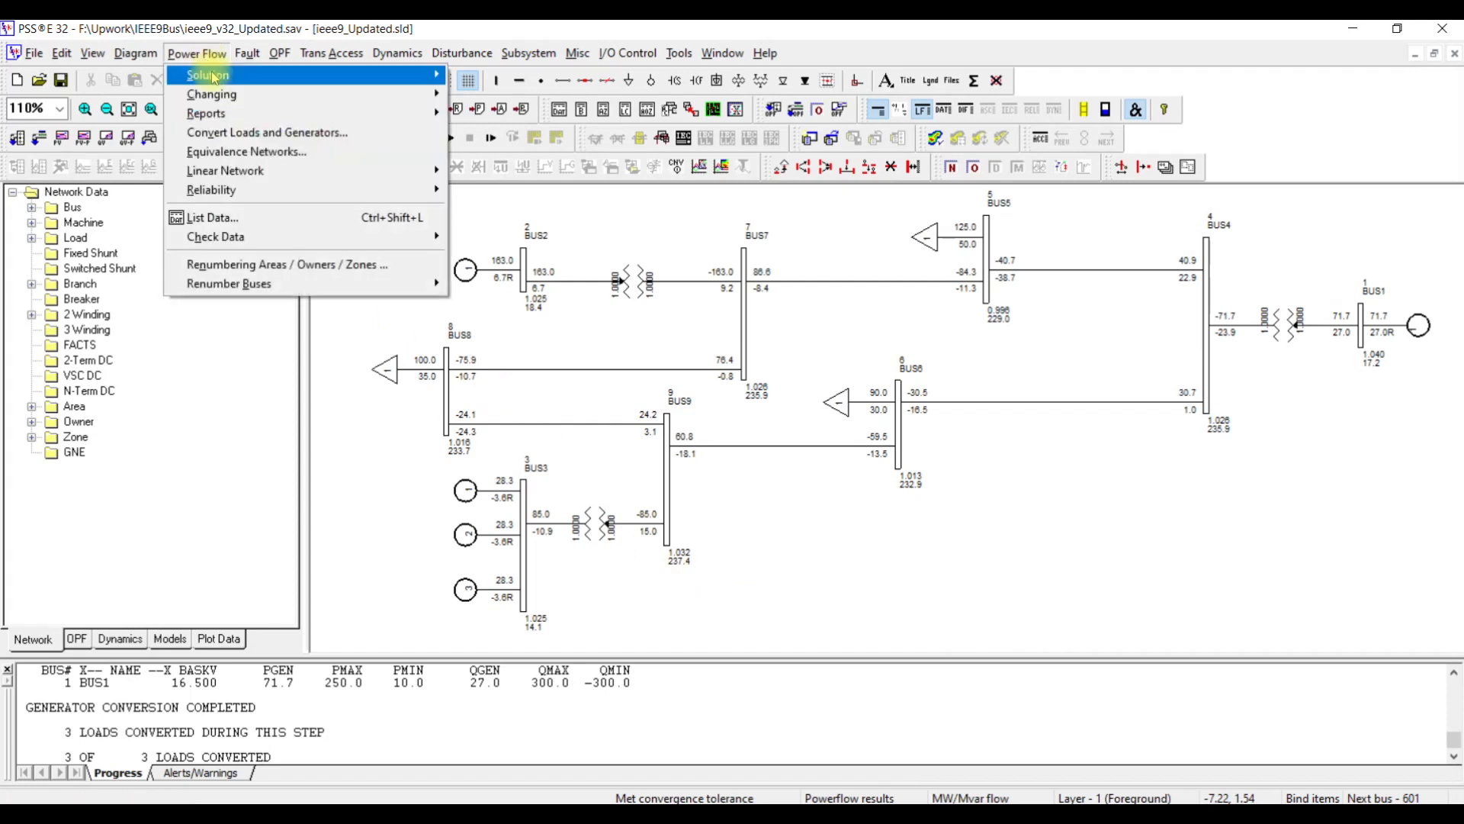
{"action": "mouse_move", "coordinate": [210, 75]}
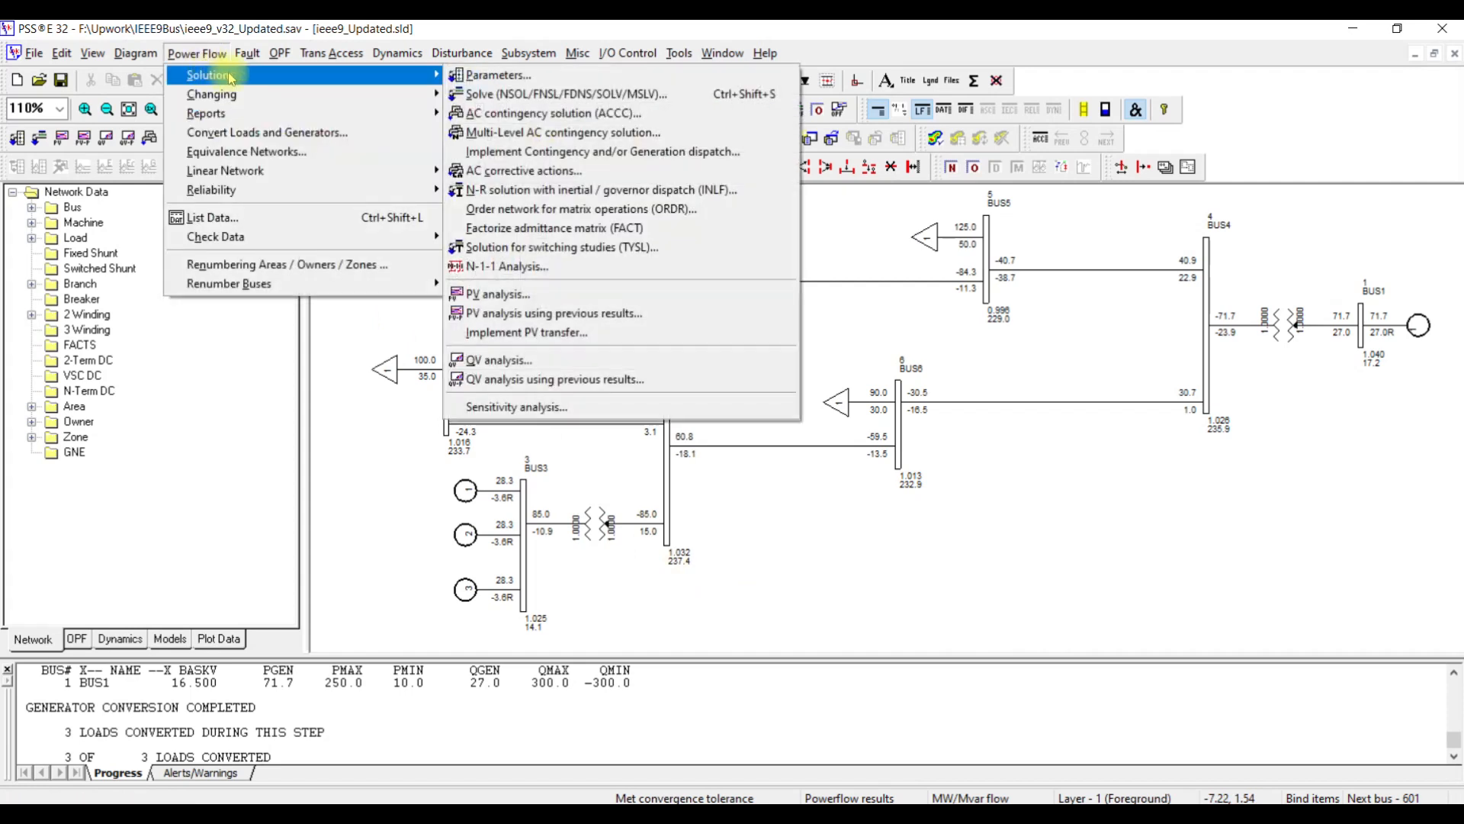
{"action": "left_click", "coordinate": [617, 211]}
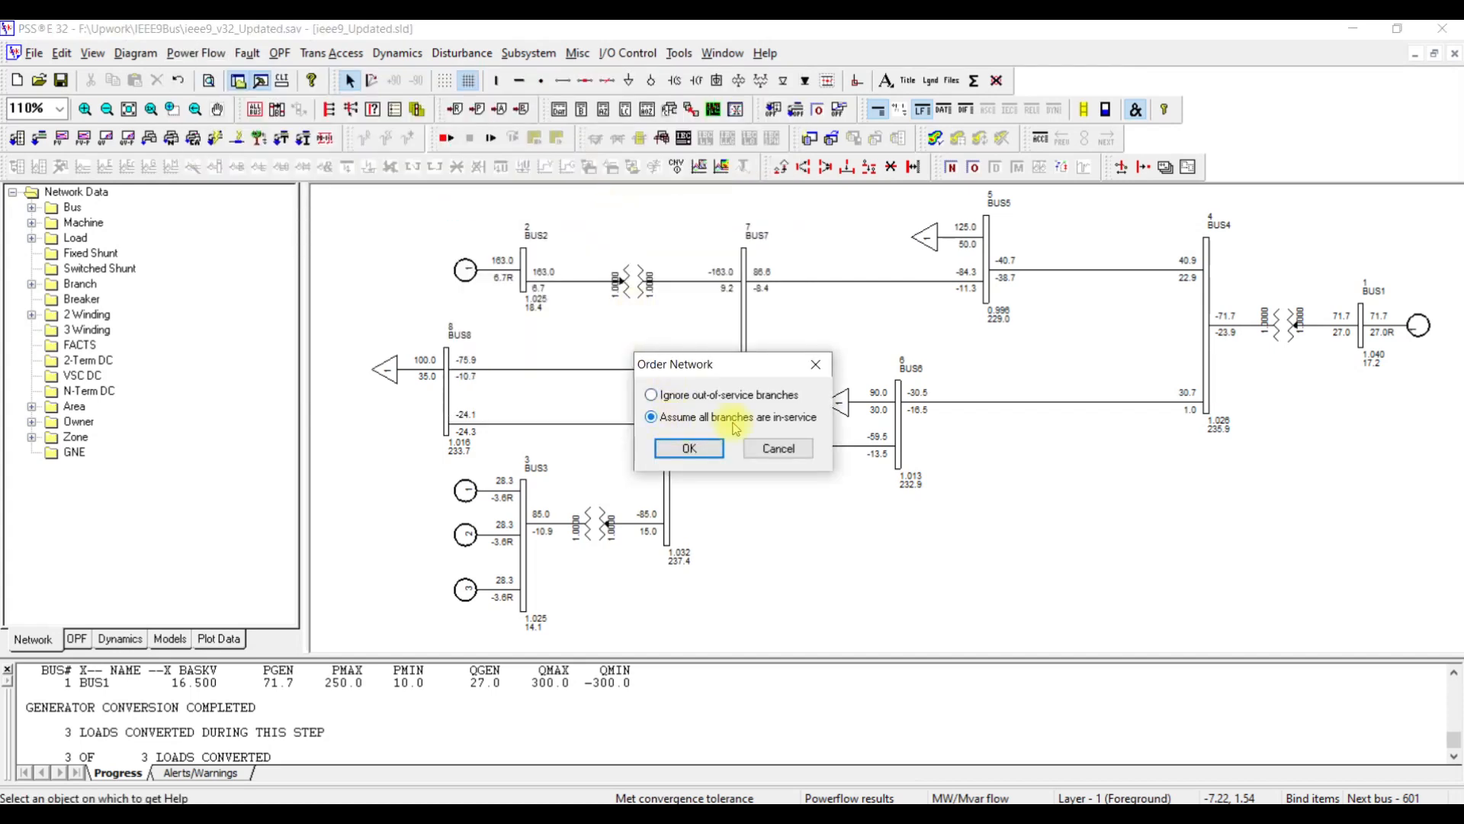
{"action": "left_click", "coordinate": [689, 449]}
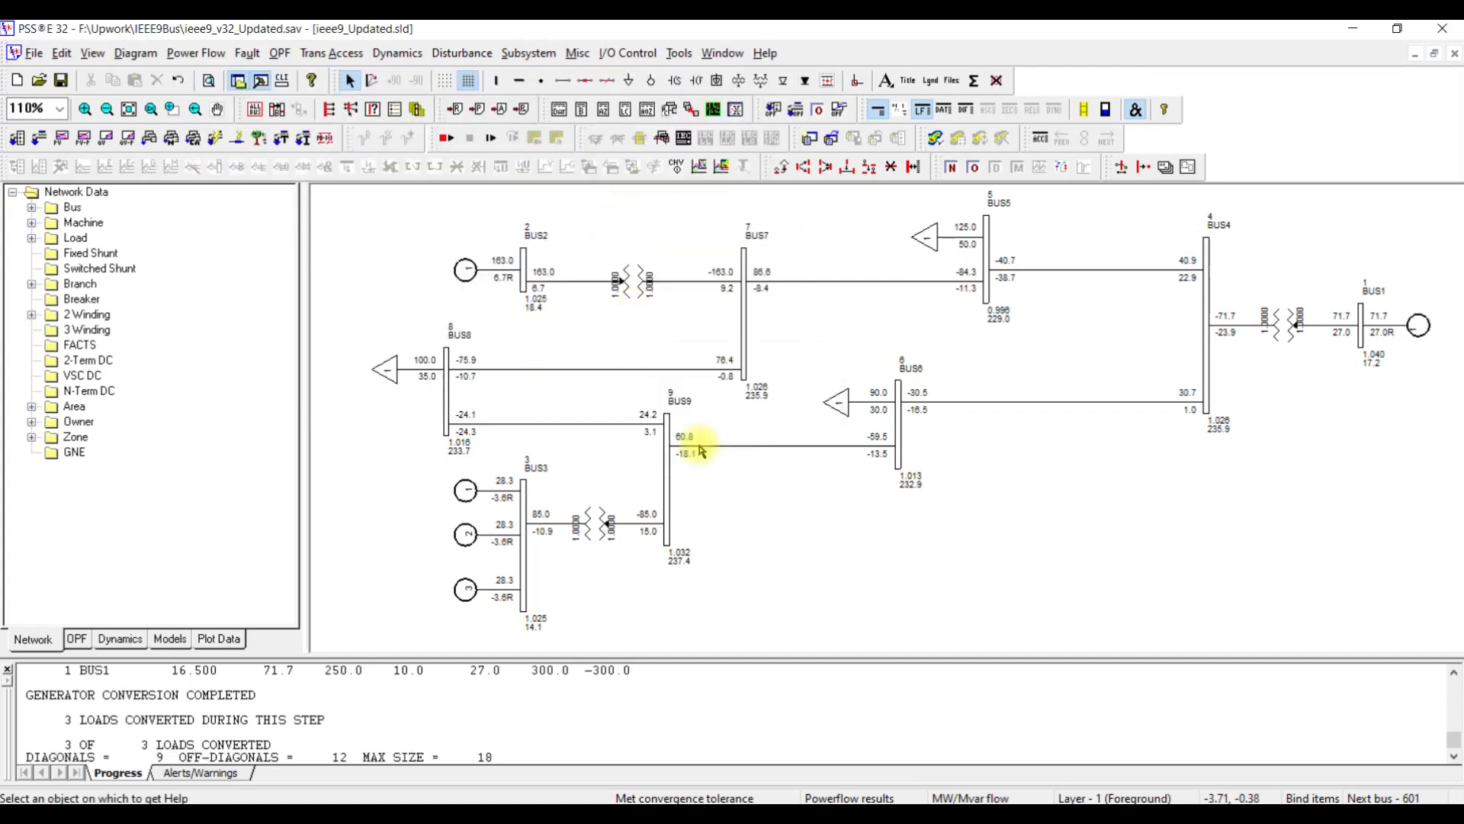
Step: Run the solution for switching studies (TYSL) from the voltage vector start point, factorizing before the solution
{"action": "left_click", "coordinate": [197, 53]}
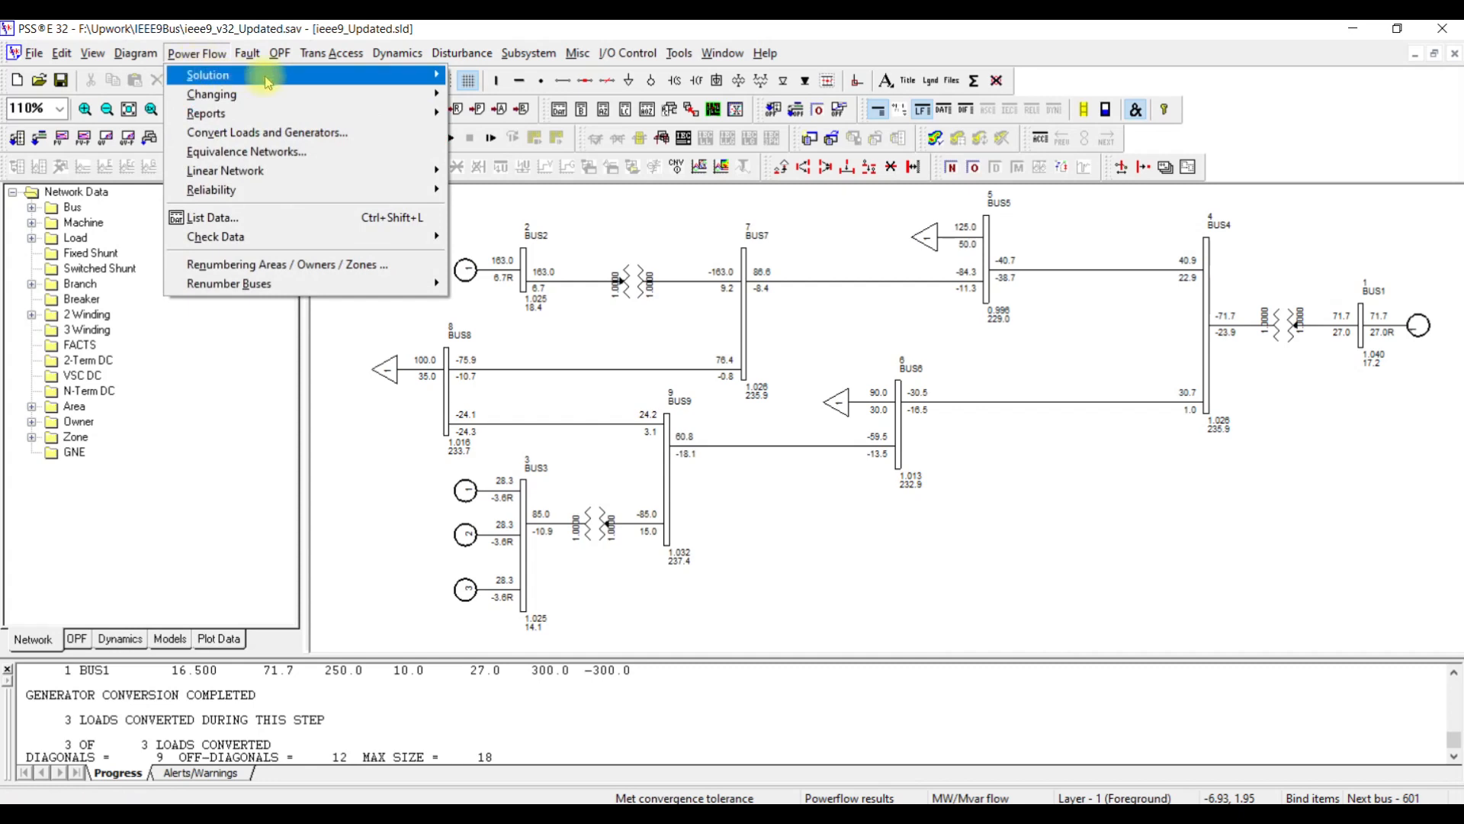
{"action": "mouse_move", "coordinate": [410, 81]}
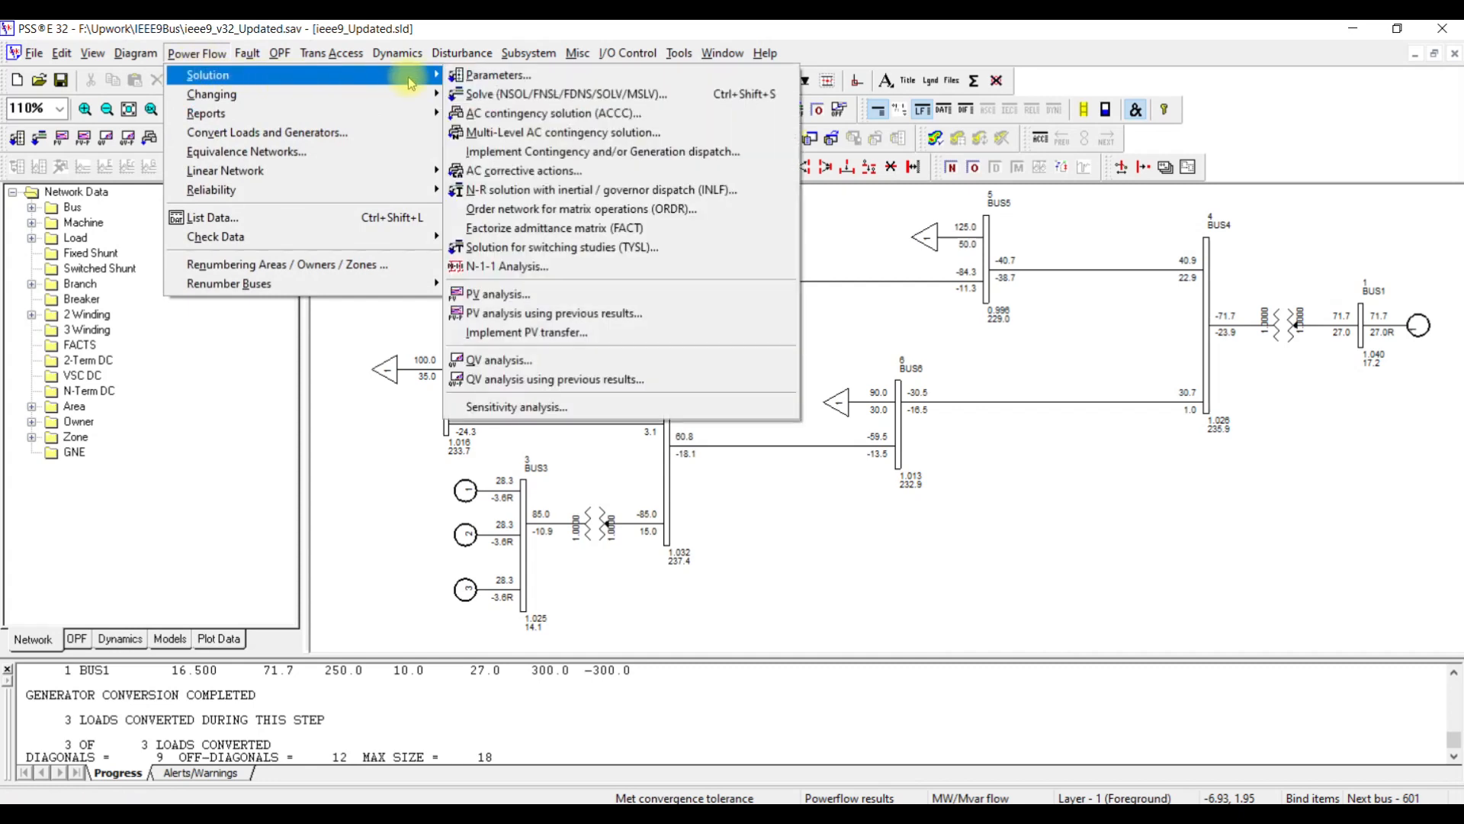
{"action": "left_click", "coordinate": [593, 252]}
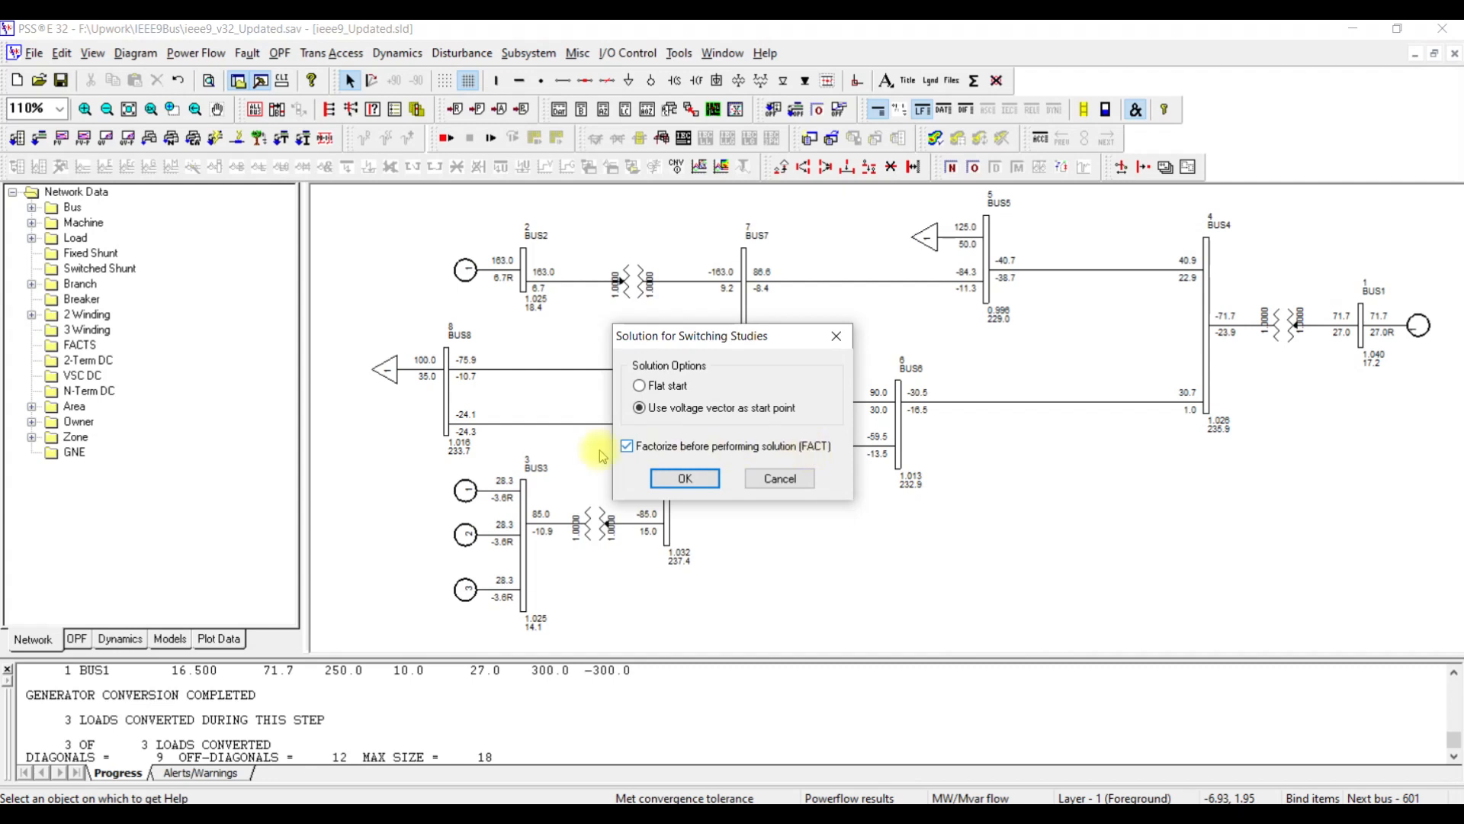
{"action": "left_click", "coordinate": [704, 480]}
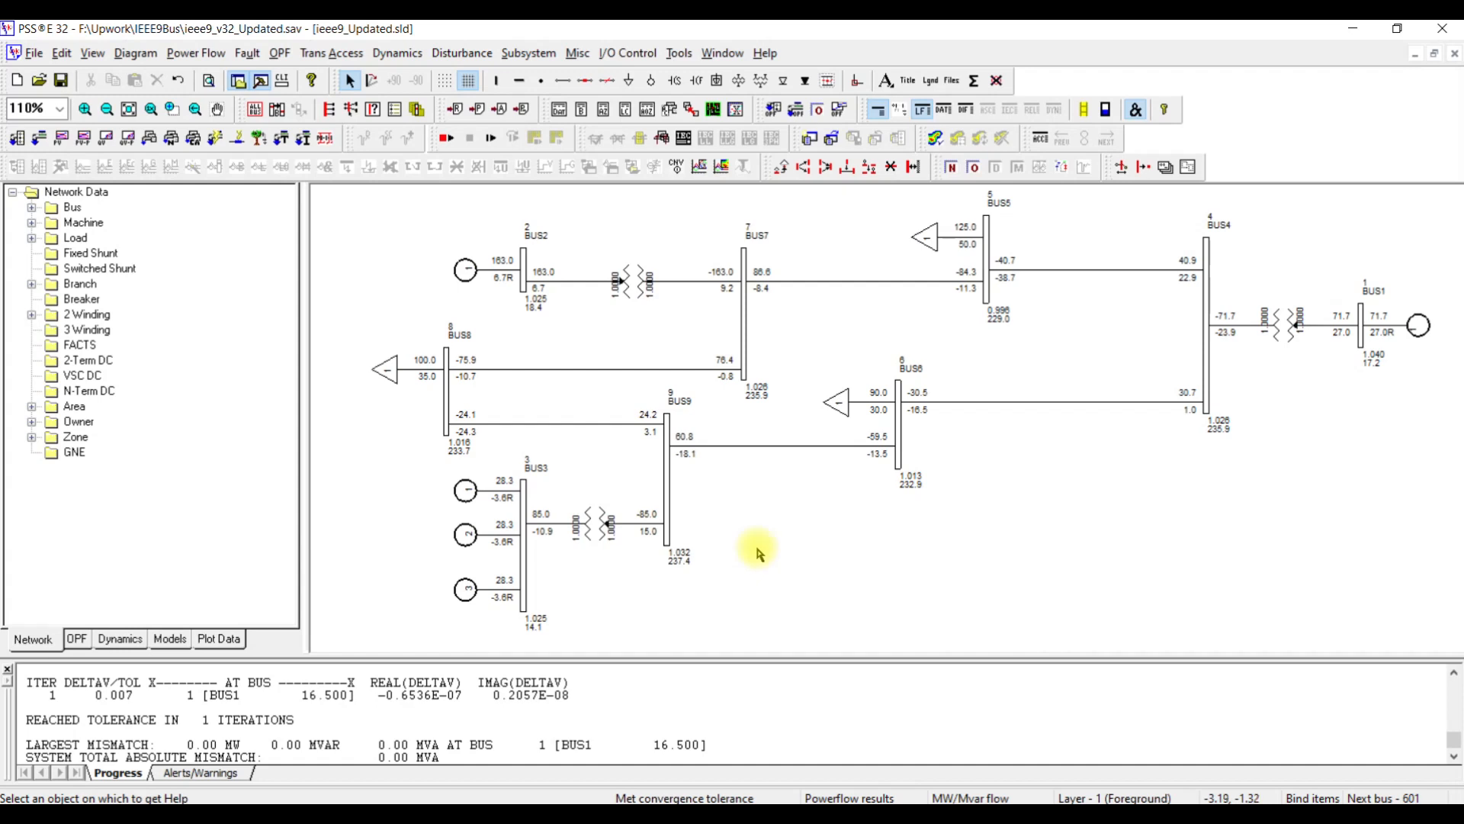
Step: Save the converted network case data as ieee9_v32_Updated-Conv.sav in the IEEE9Bus folder
{"action": "key", "text": "ctrl+Tab"}
{"action": "key", "text": "ctrl+s"}
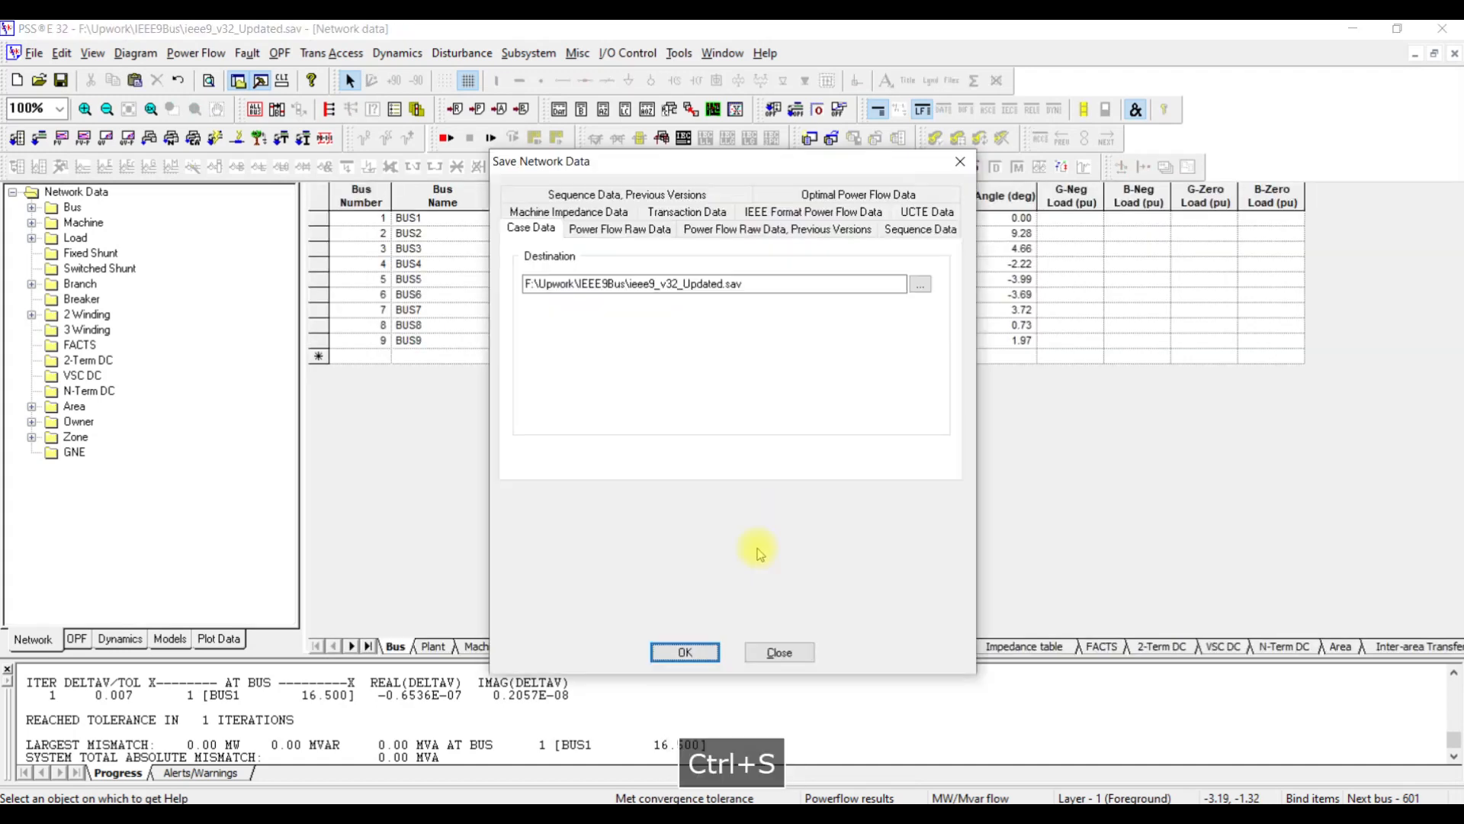
{"action": "left_click", "coordinate": [921, 284]}
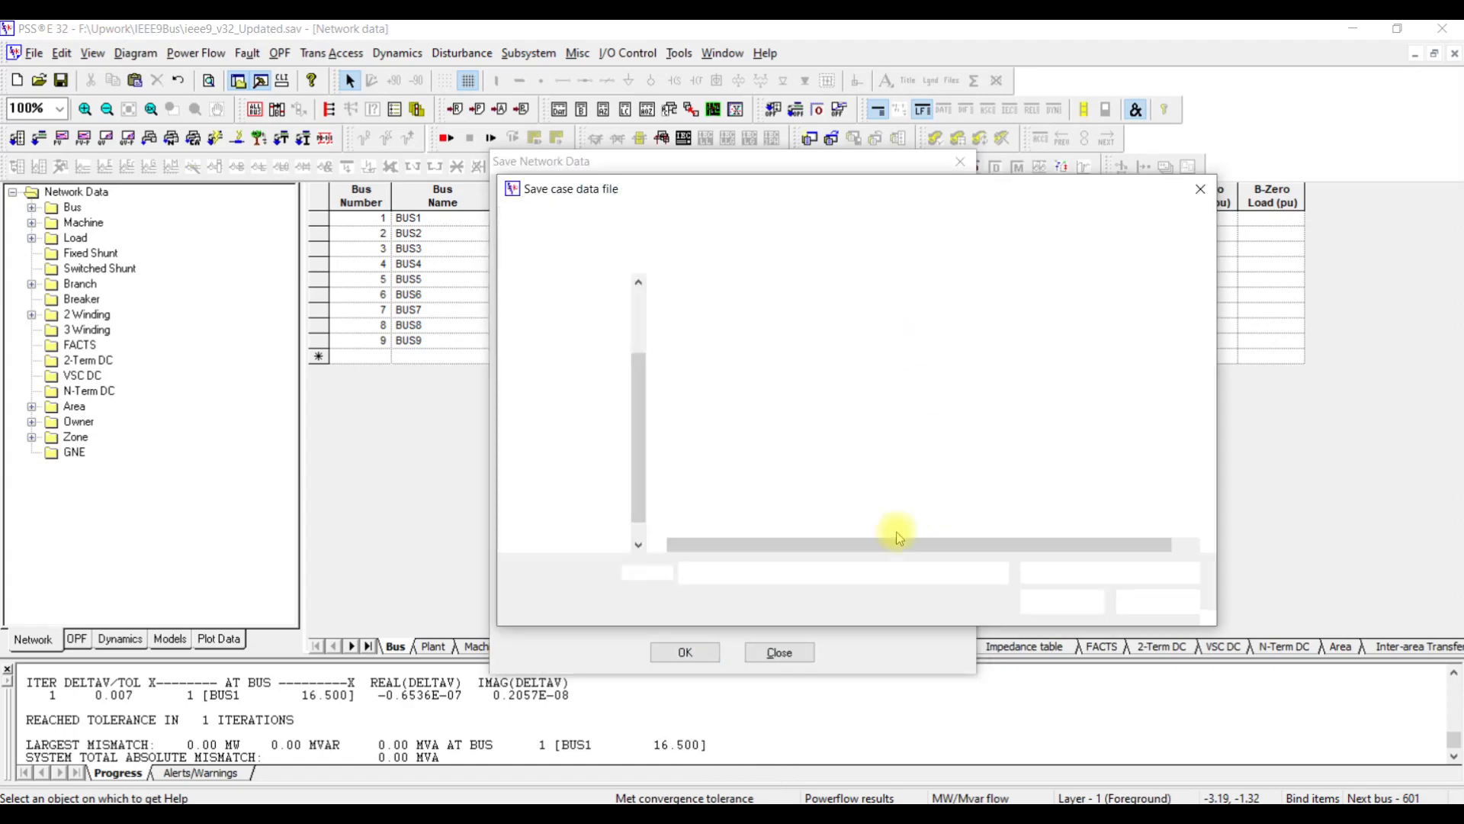
{"action": "left_click", "coordinate": [744, 573]}
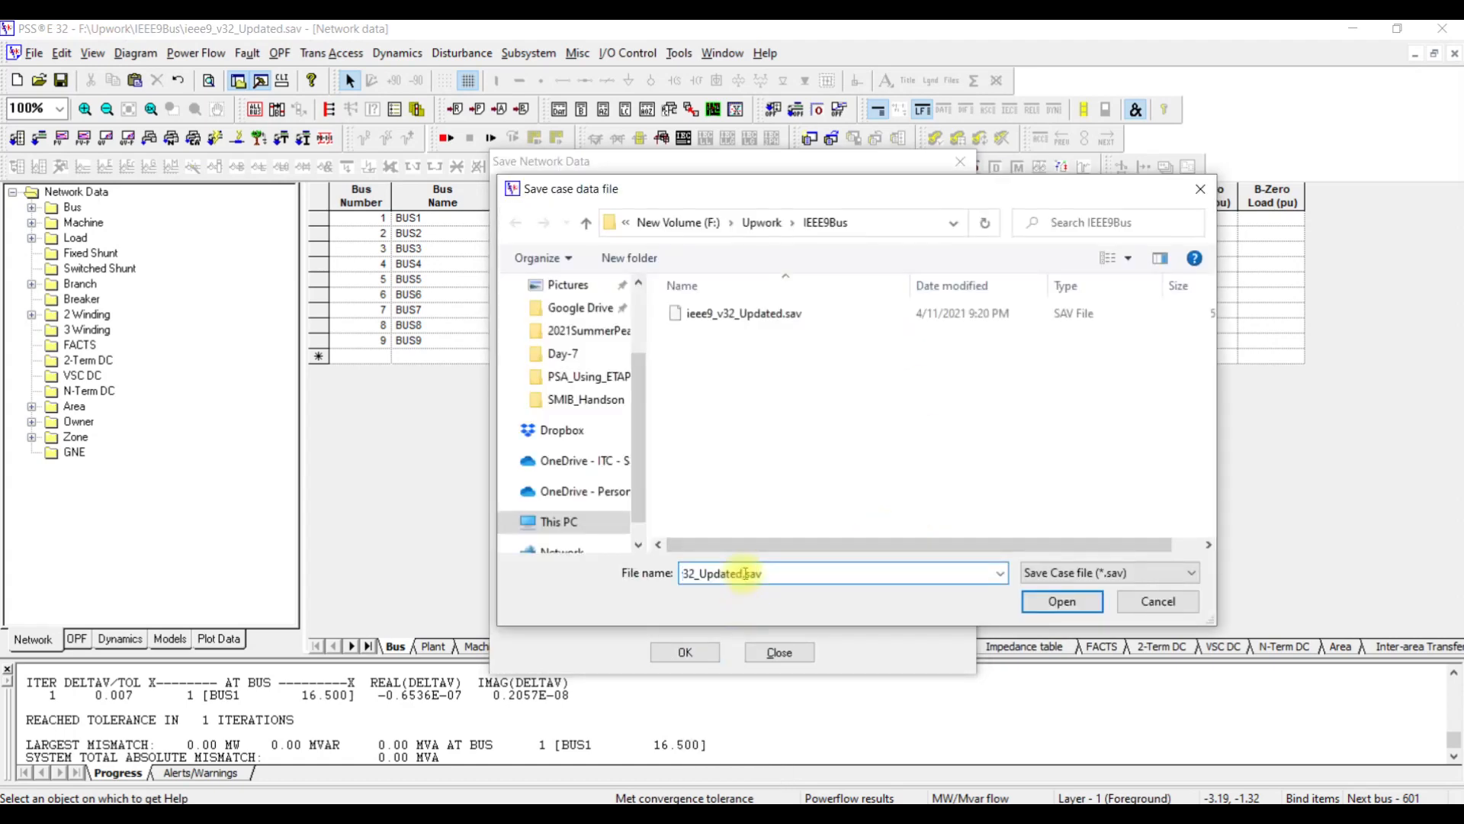
{"action": "type", "text": "-Conv"}
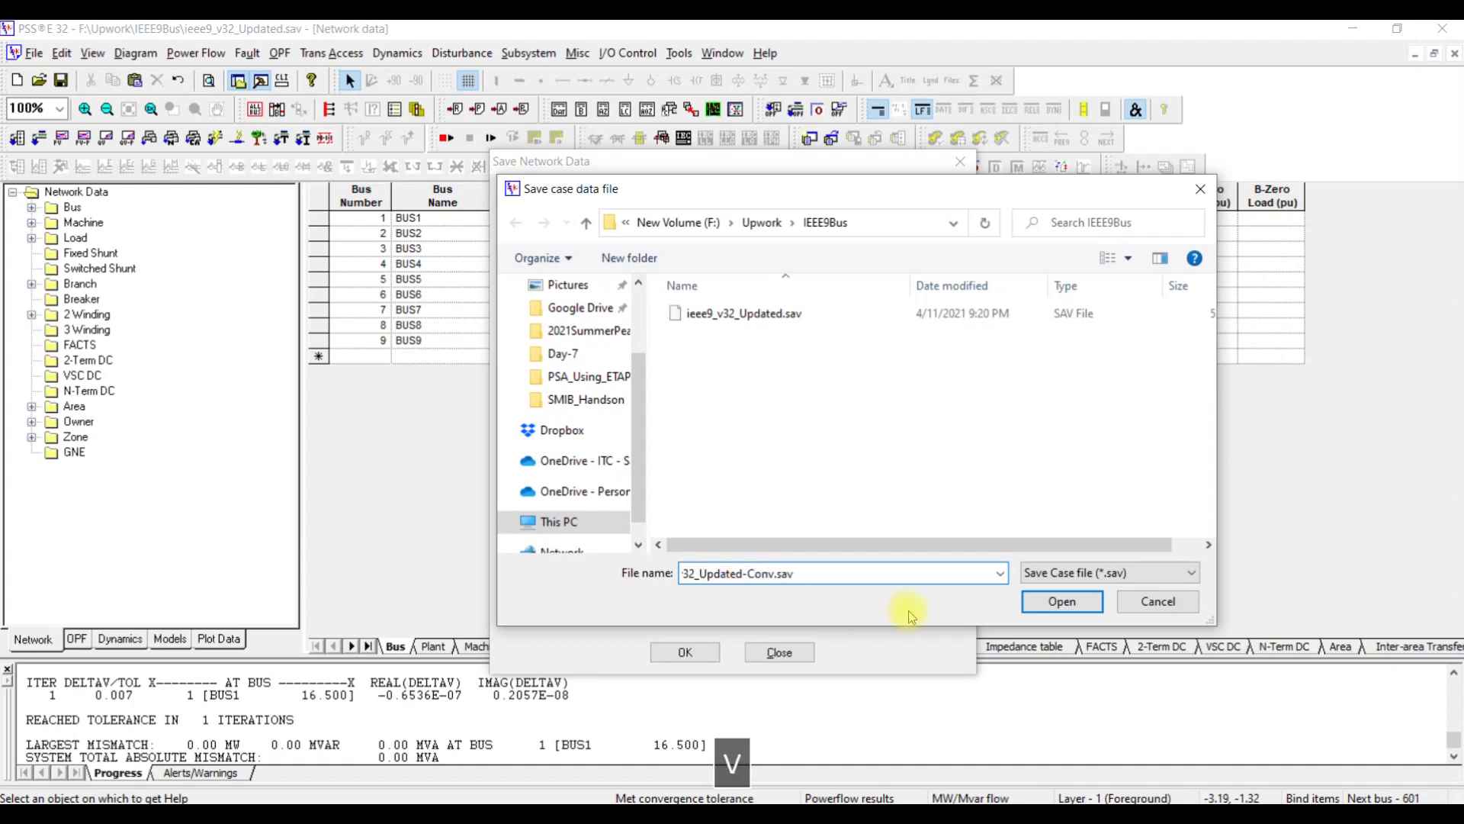
{"action": "left_click", "coordinate": [1062, 601]}
{"action": "left_click", "coordinate": [713, 651]}
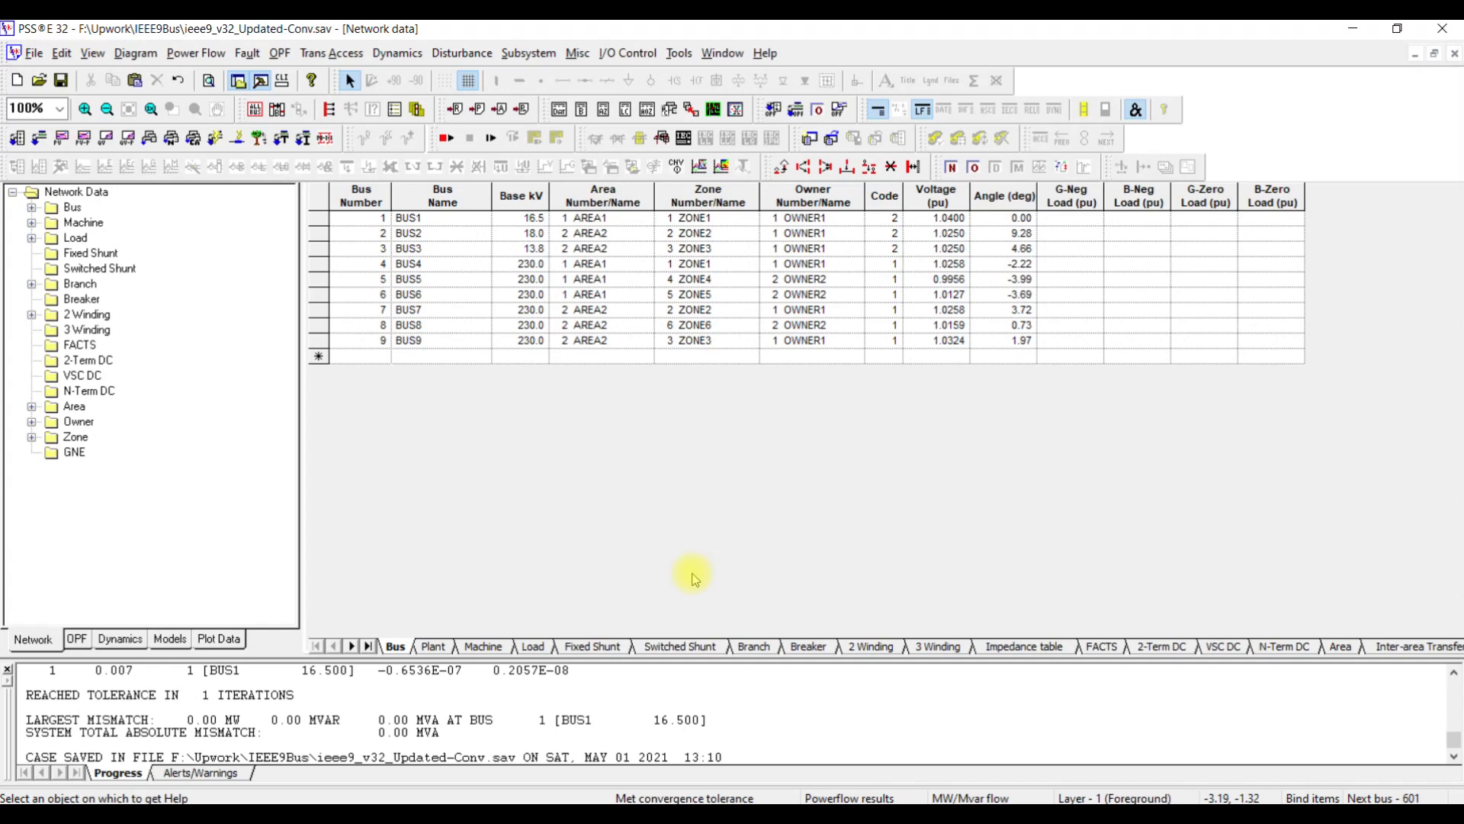
Step: Load the dynamics model raw data file ieee9_Updated.dyr with starting CON, STATE, VAR and ICON indices of 1
{"action": "left_click", "coordinate": [40, 80]}
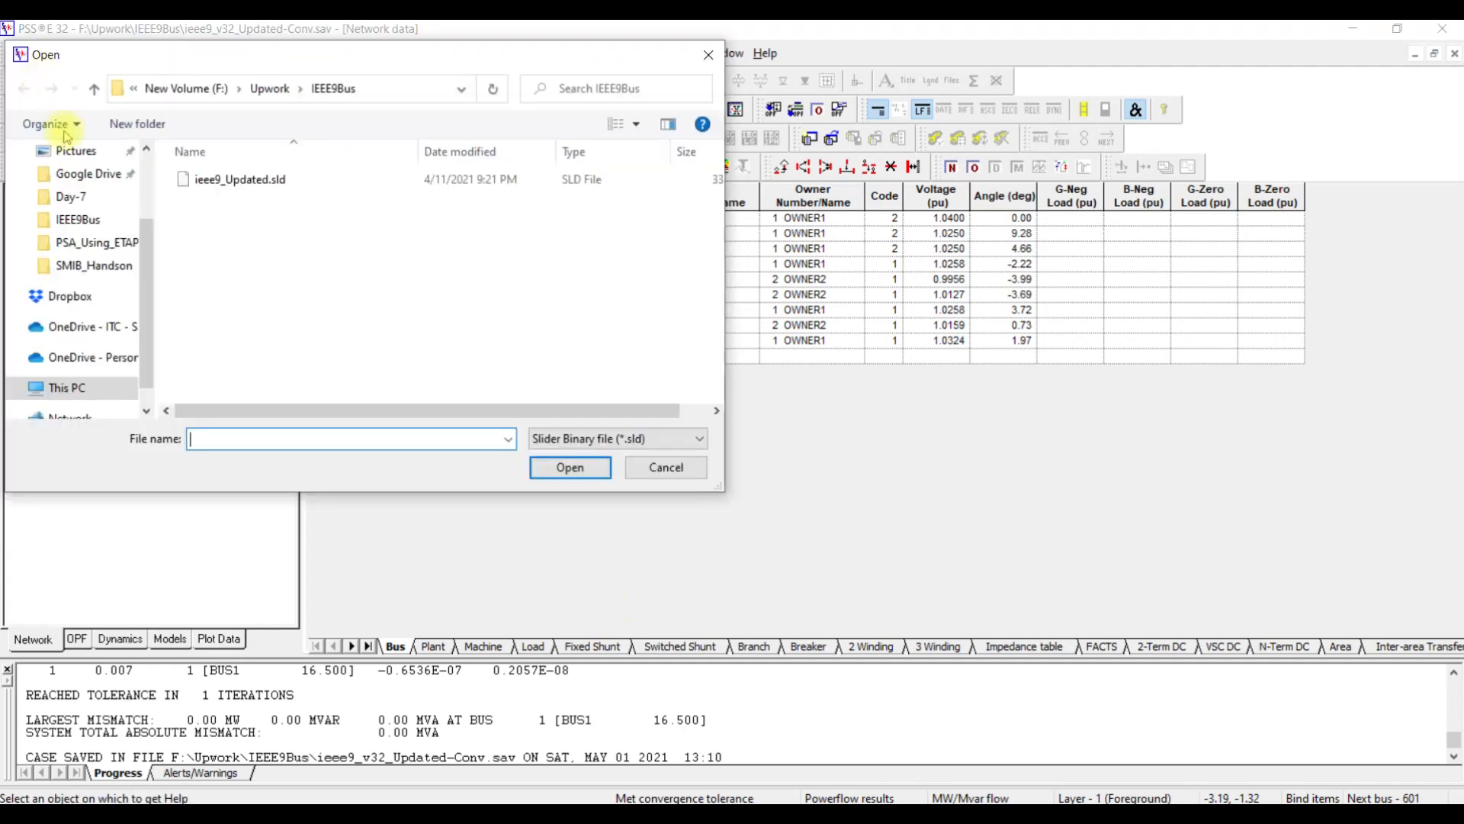
{"action": "left_click", "coordinate": [638, 440]}
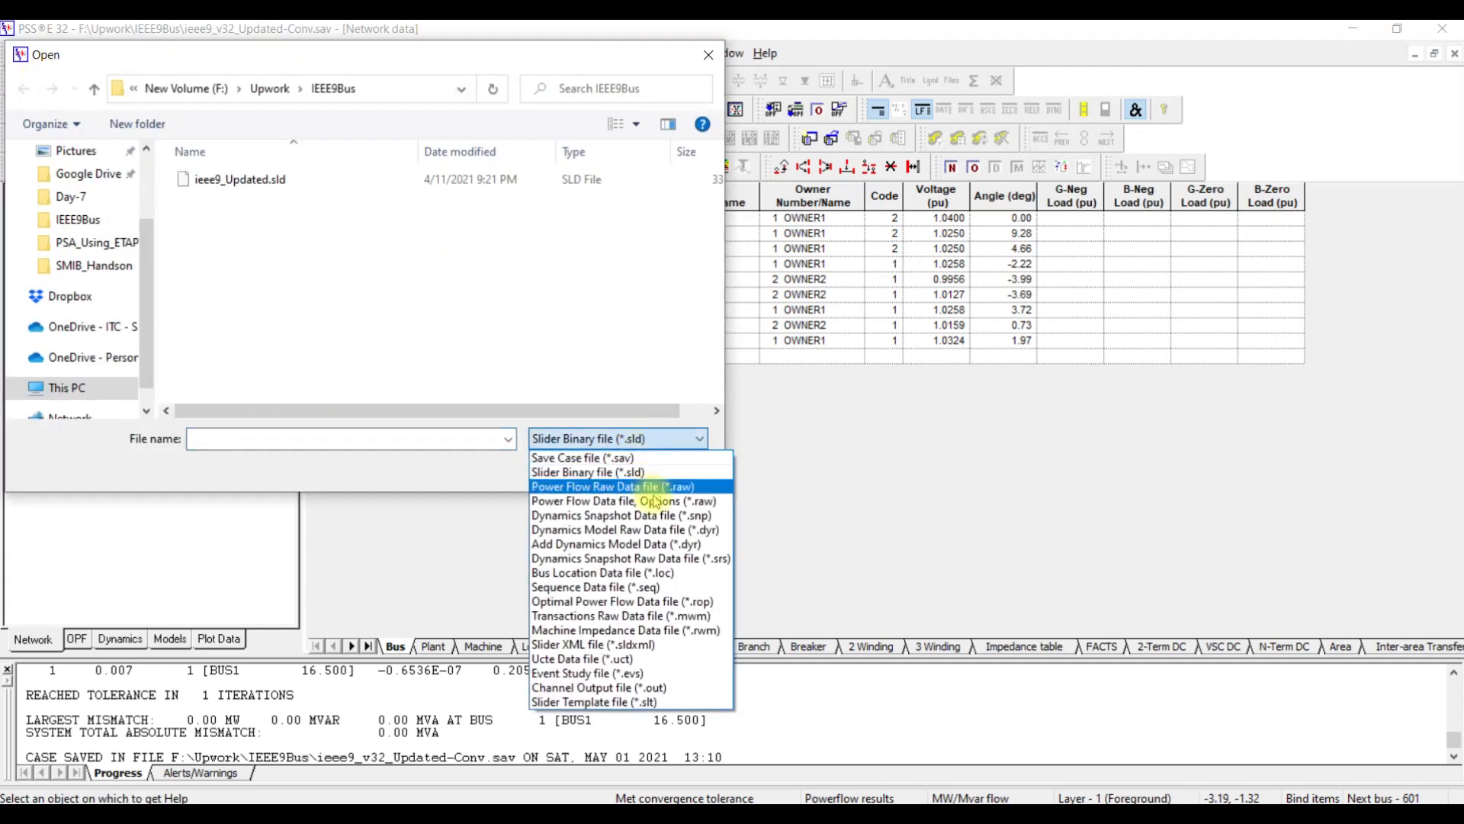
{"action": "left_click", "coordinate": [666, 532]}
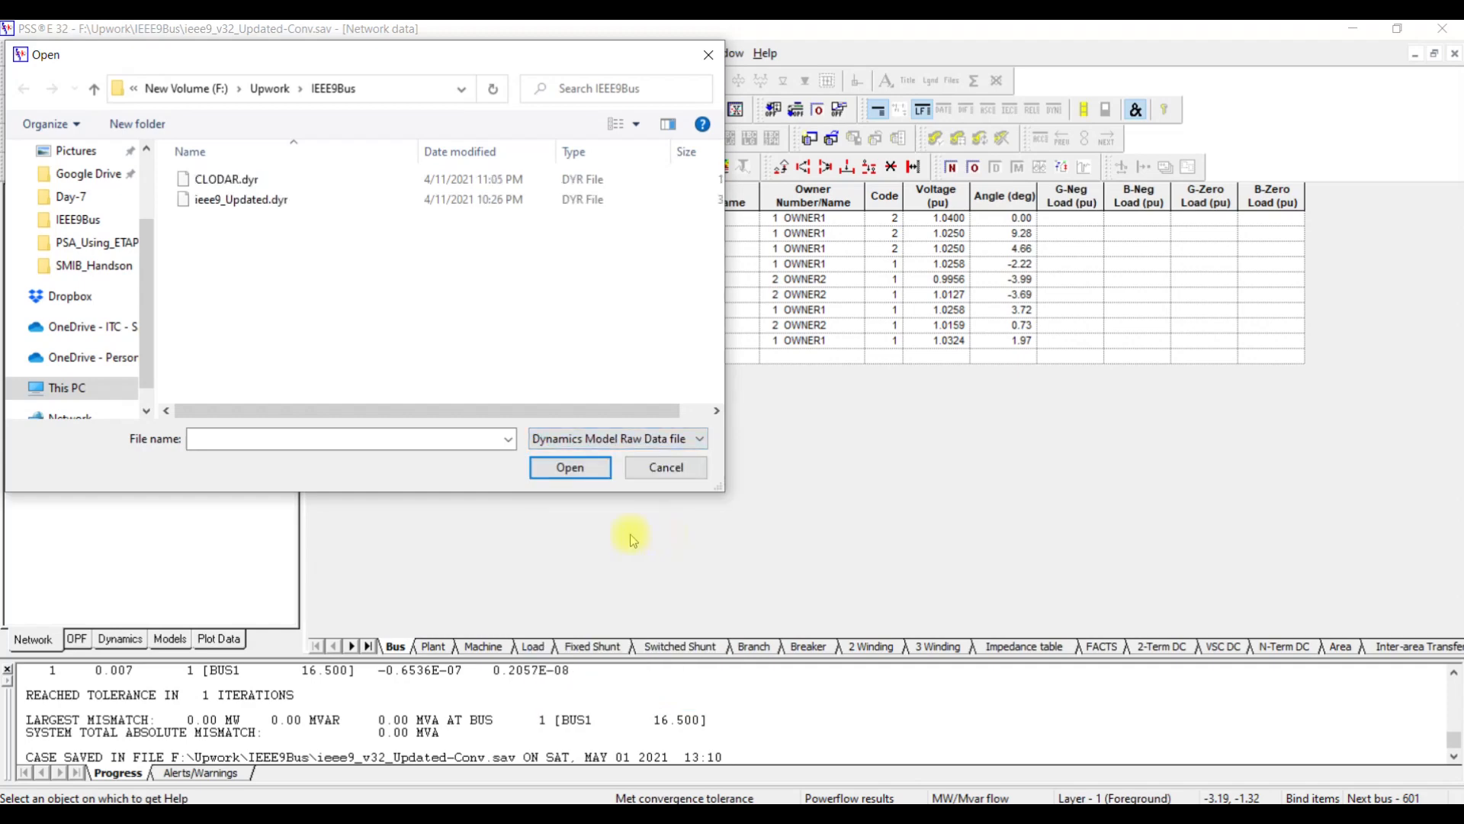
{"action": "double_click", "coordinate": [239, 204]}
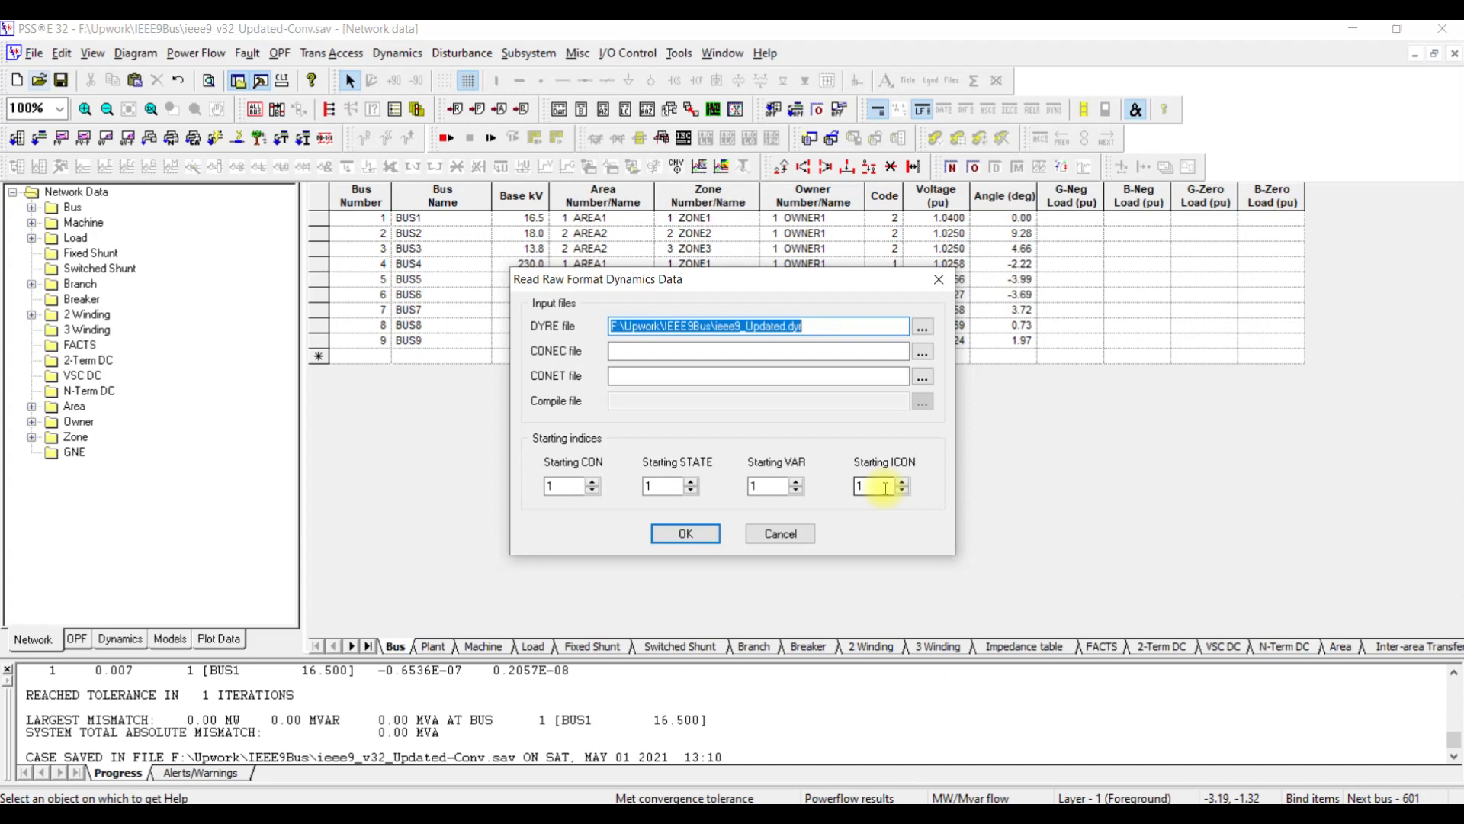
{"action": "left_click", "coordinate": [671, 534]}
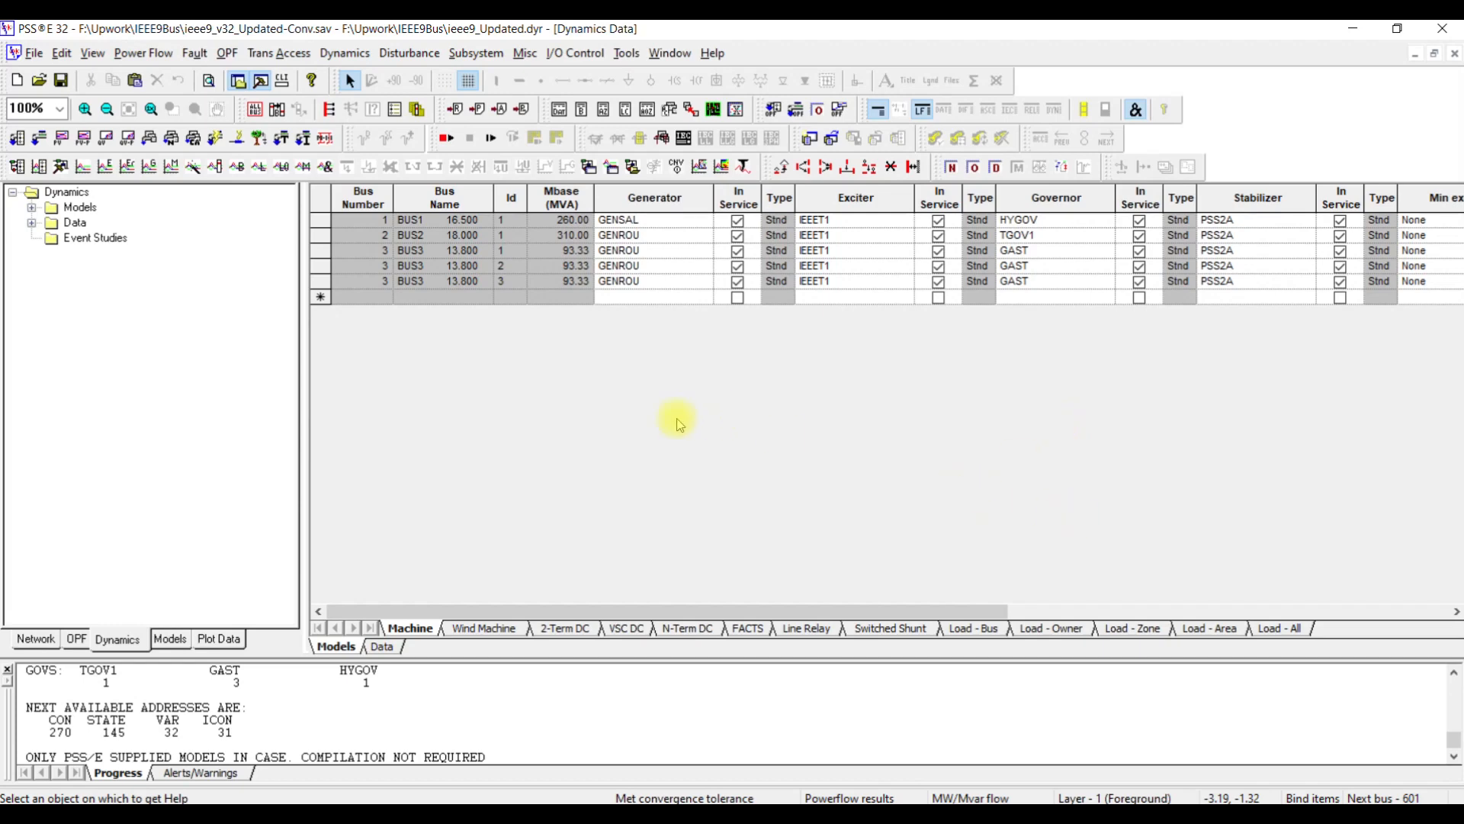
Step: Start the channel setup wizard and limit the machine quantities to output to Angle
{"action": "left_click", "coordinate": [331, 55]}
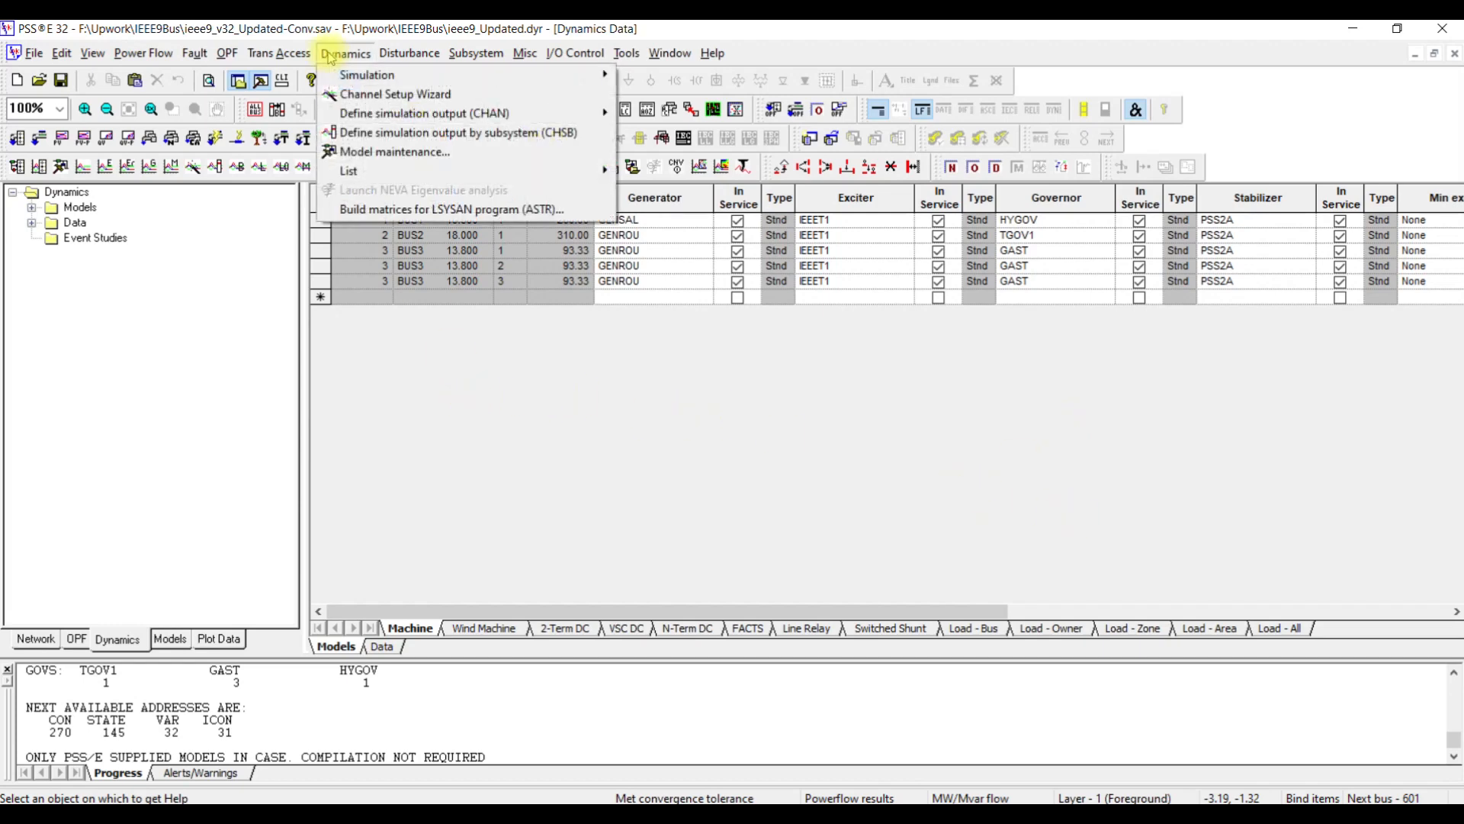
{"action": "left_click", "coordinate": [393, 95]}
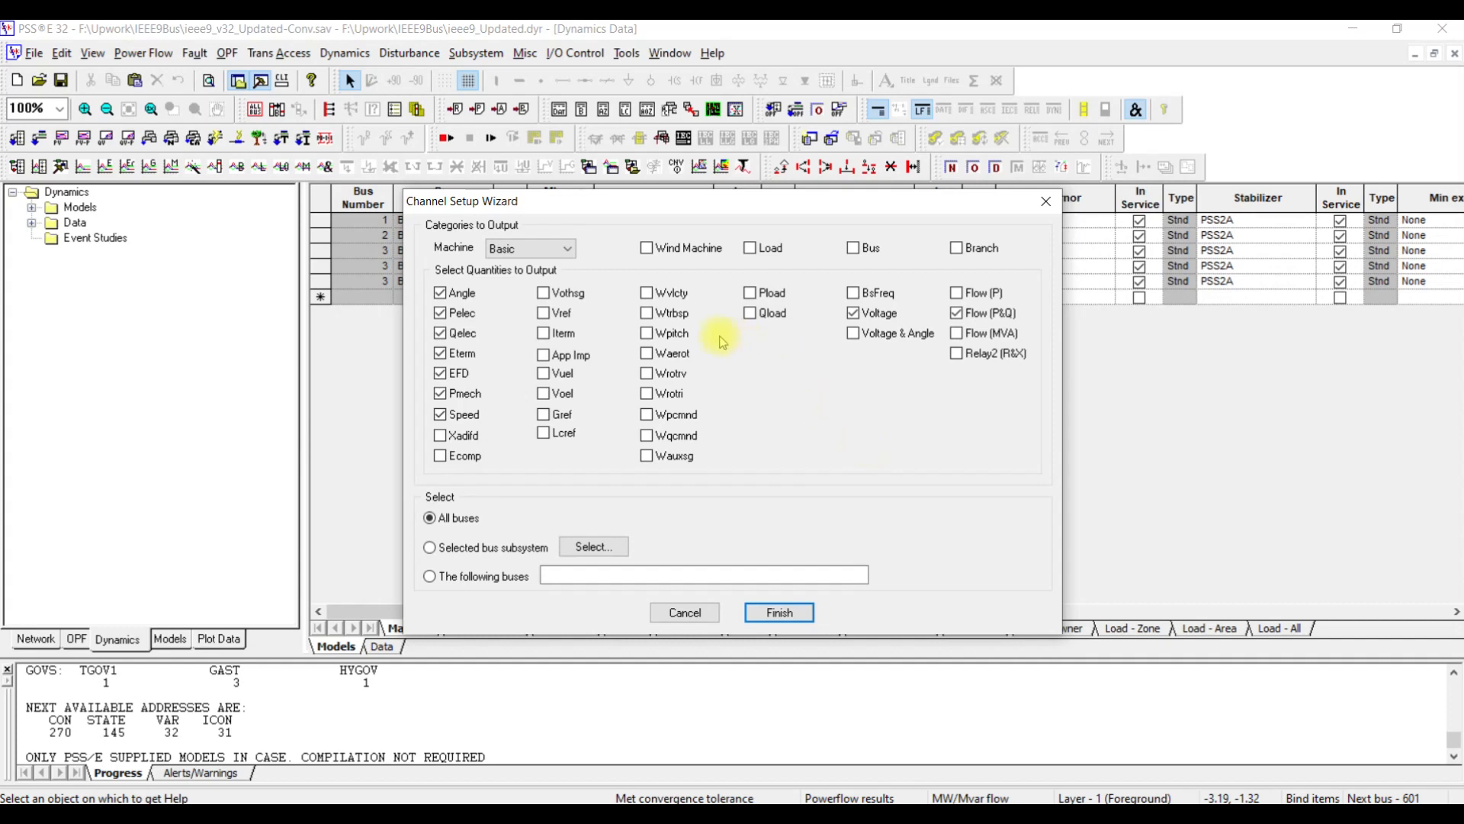
{"action": "left_click", "coordinate": [460, 313]}
{"action": "left_click", "coordinate": [460, 334]}
{"action": "left_click", "coordinate": [461, 354]}
{"action": "left_click", "coordinate": [460, 373]}
{"action": "left_click", "coordinate": [466, 394]}
{"action": "left_click", "coordinate": [464, 414]}
Step: Include the Bus category with only Voltage, exclude branch Flow (P&Q), and create the channels for all buses
{"action": "left_click", "coordinate": [981, 315]}
{"action": "left_click", "coordinate": [877, 334]}
{"action": "left_click", "coordinate": [865, 248]}
{"action": "left_click", "coordinate": [865, 290]}
{"action": "left_click", "coordinate": [865, 291]}
{"action": "left_click", "coordinate": [881, 335]}
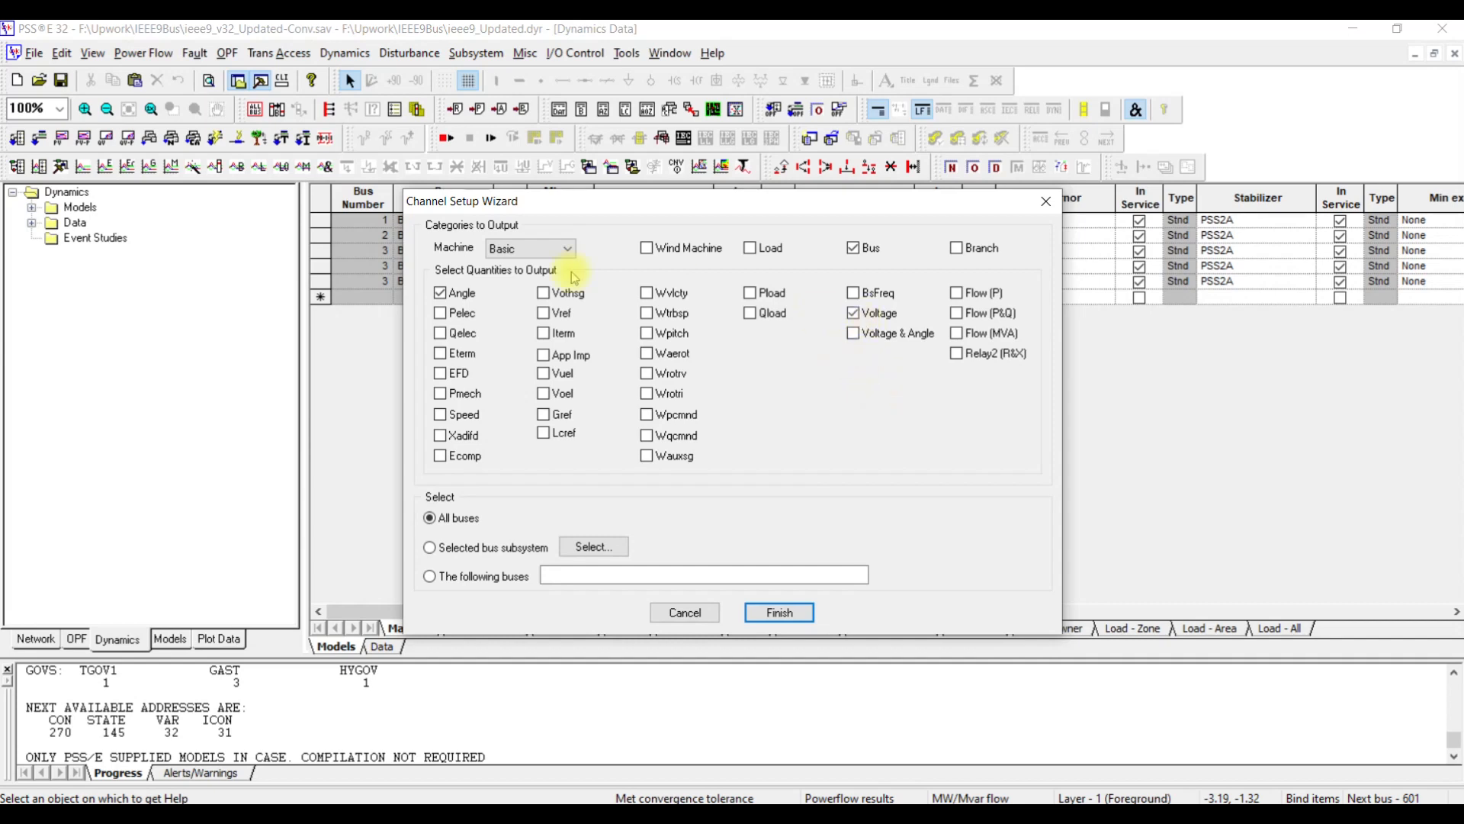
{"action": "left_click", "coordinate": [786, 615]}
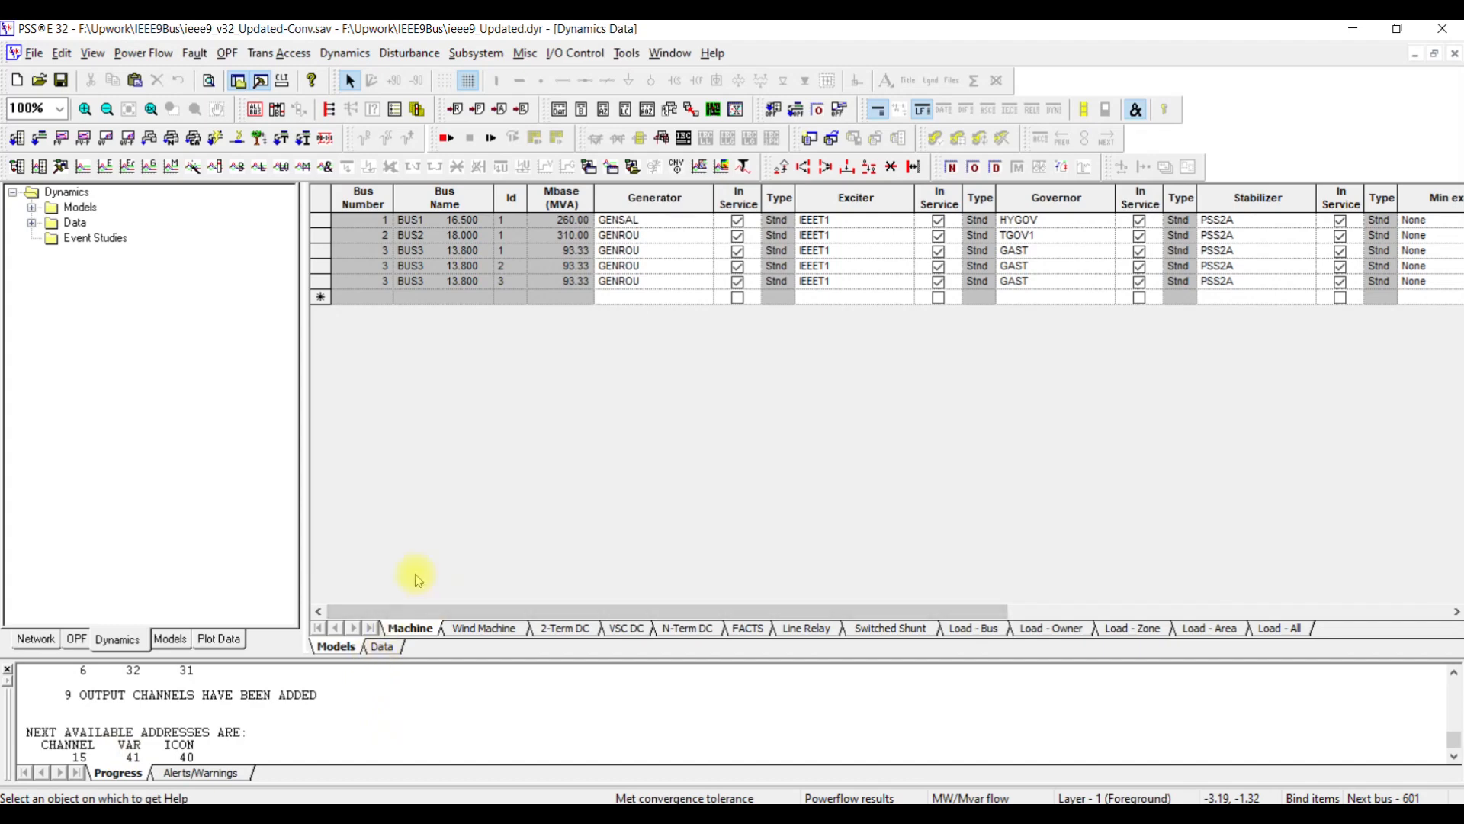
Step: Review the output channels defined in the dynamics data, checking their descriptions and identifiers, and return to the machine models
{"action": "left_click", "coordinate": [383, 645]}
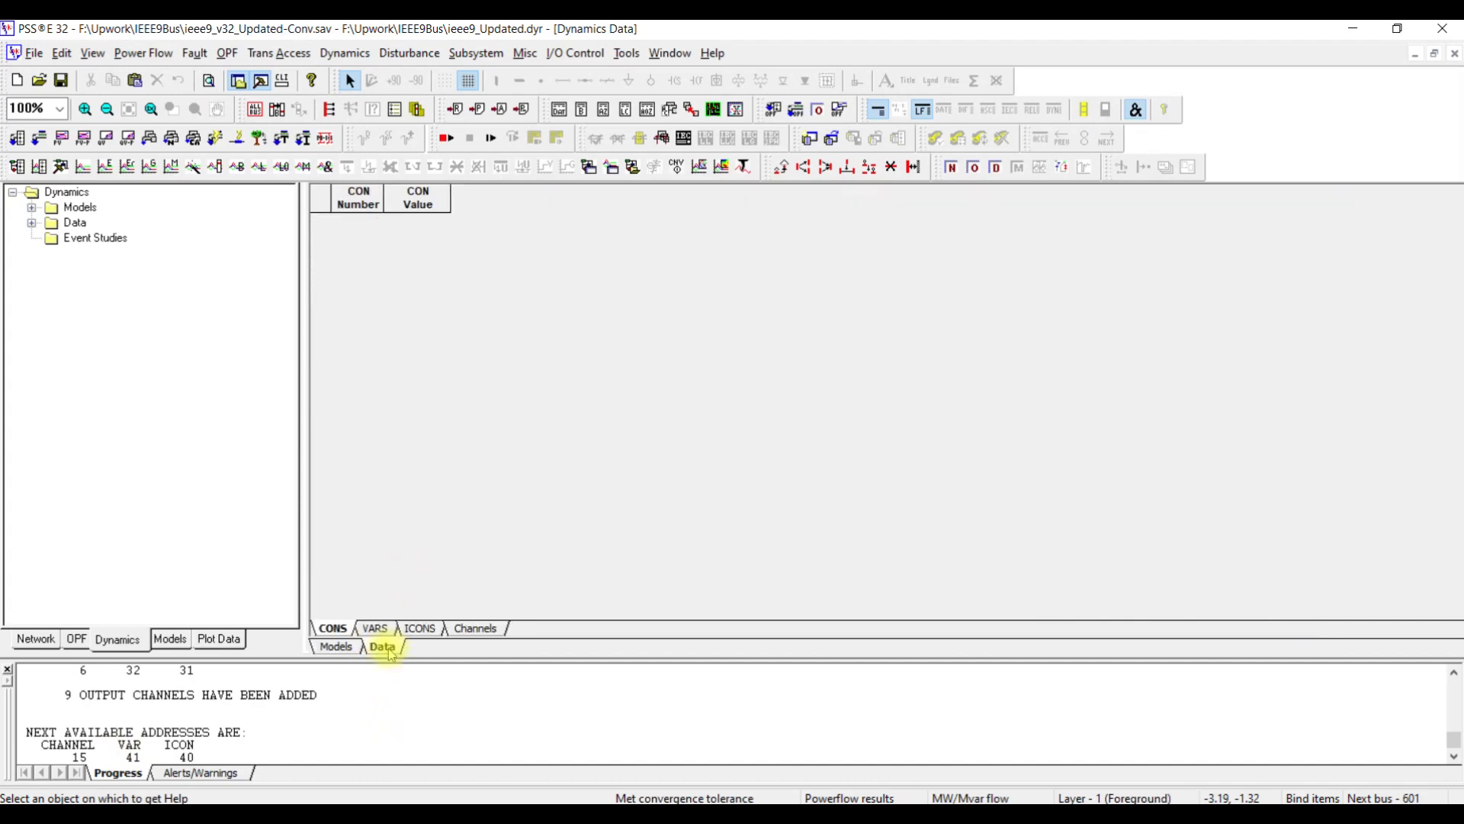
{"action": "left_click", "coordinate": [467, 629]}
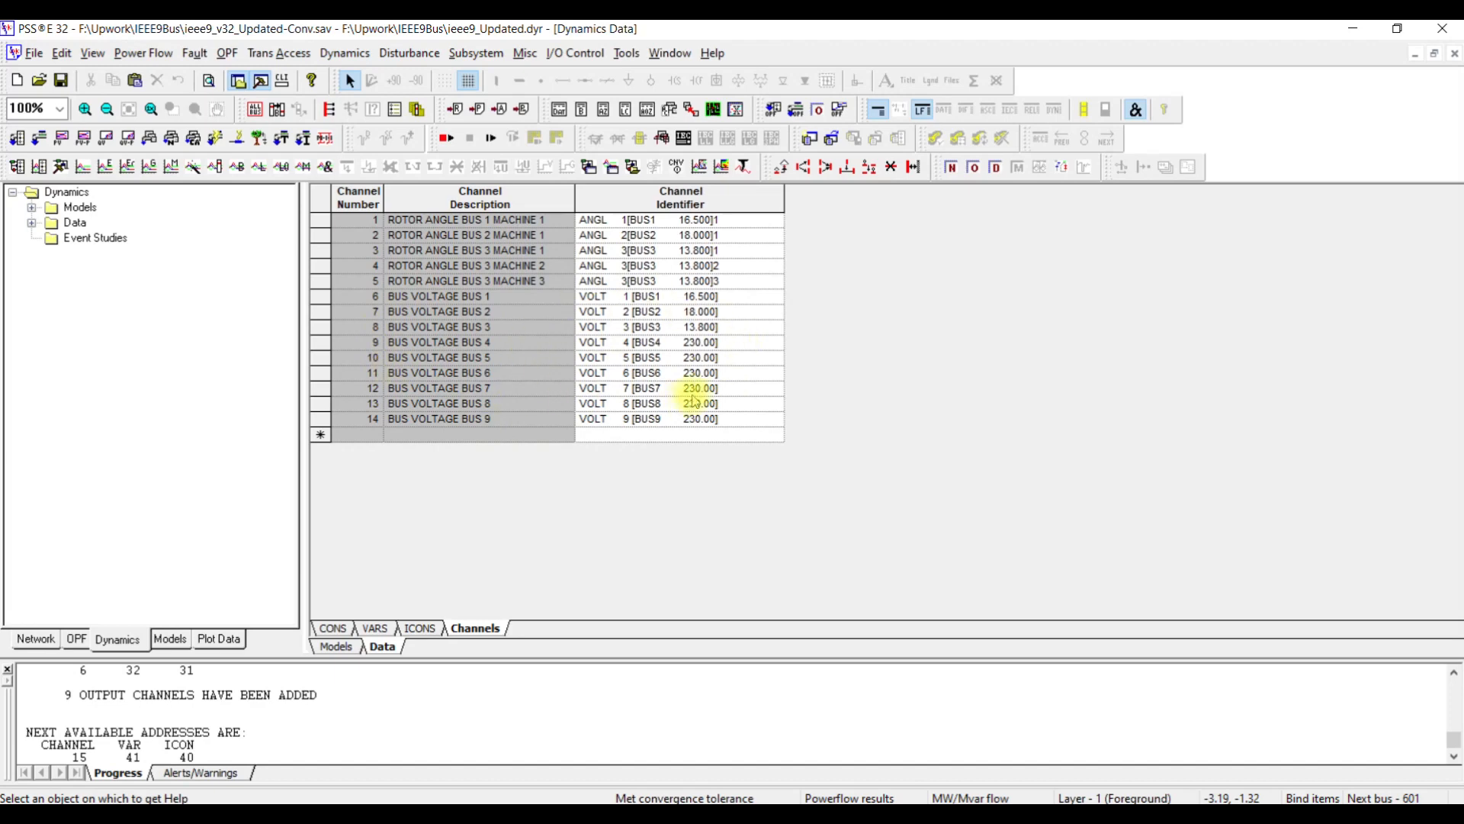
{"action": "left_click", "coordinate": [331, 646]}
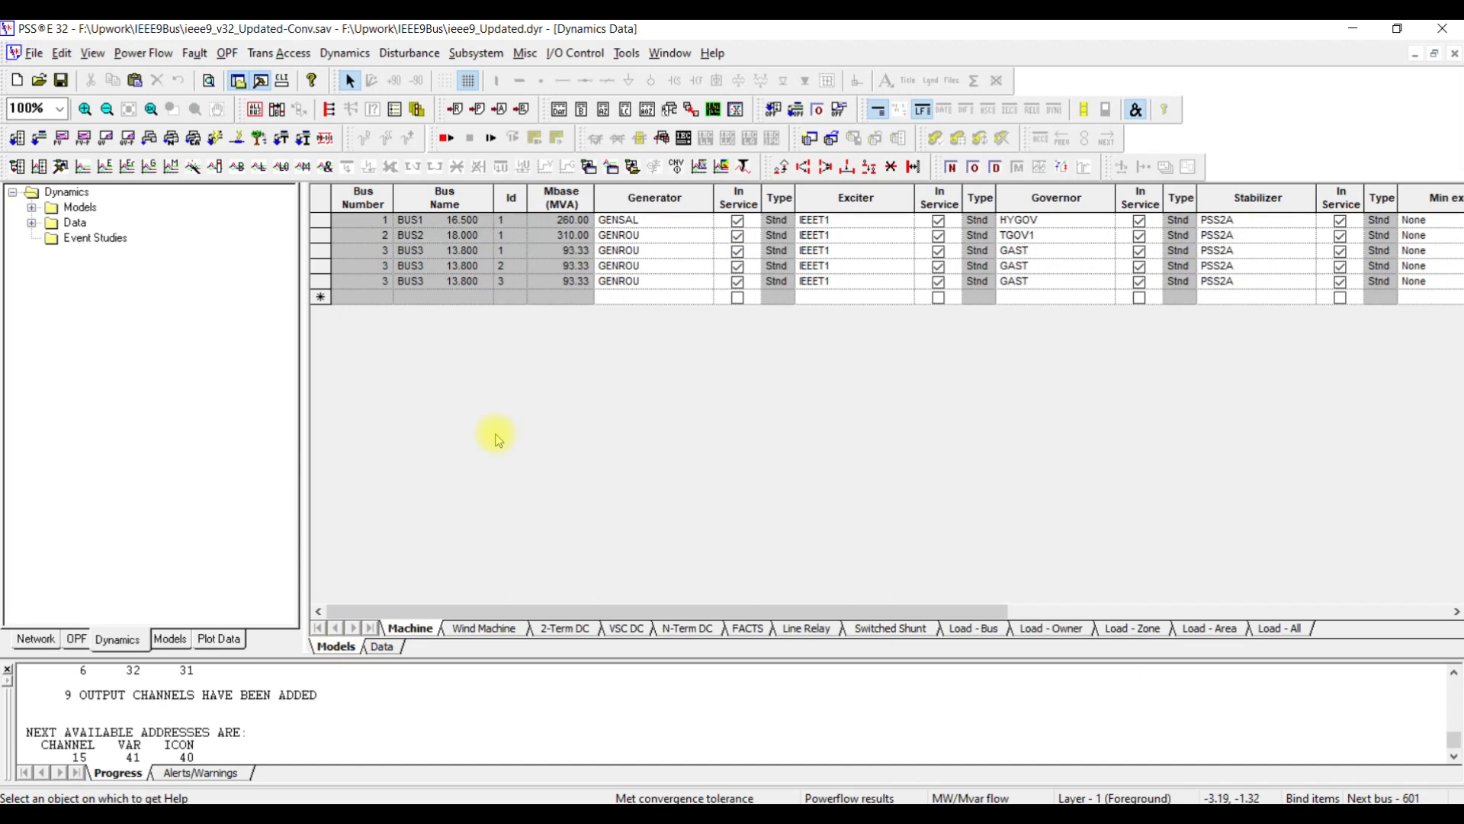
Step: Switch to the ieee9_Updated.sld one-line diagram of the 9-bus network
{"action": "key", "text": "ctrl+Tab"}
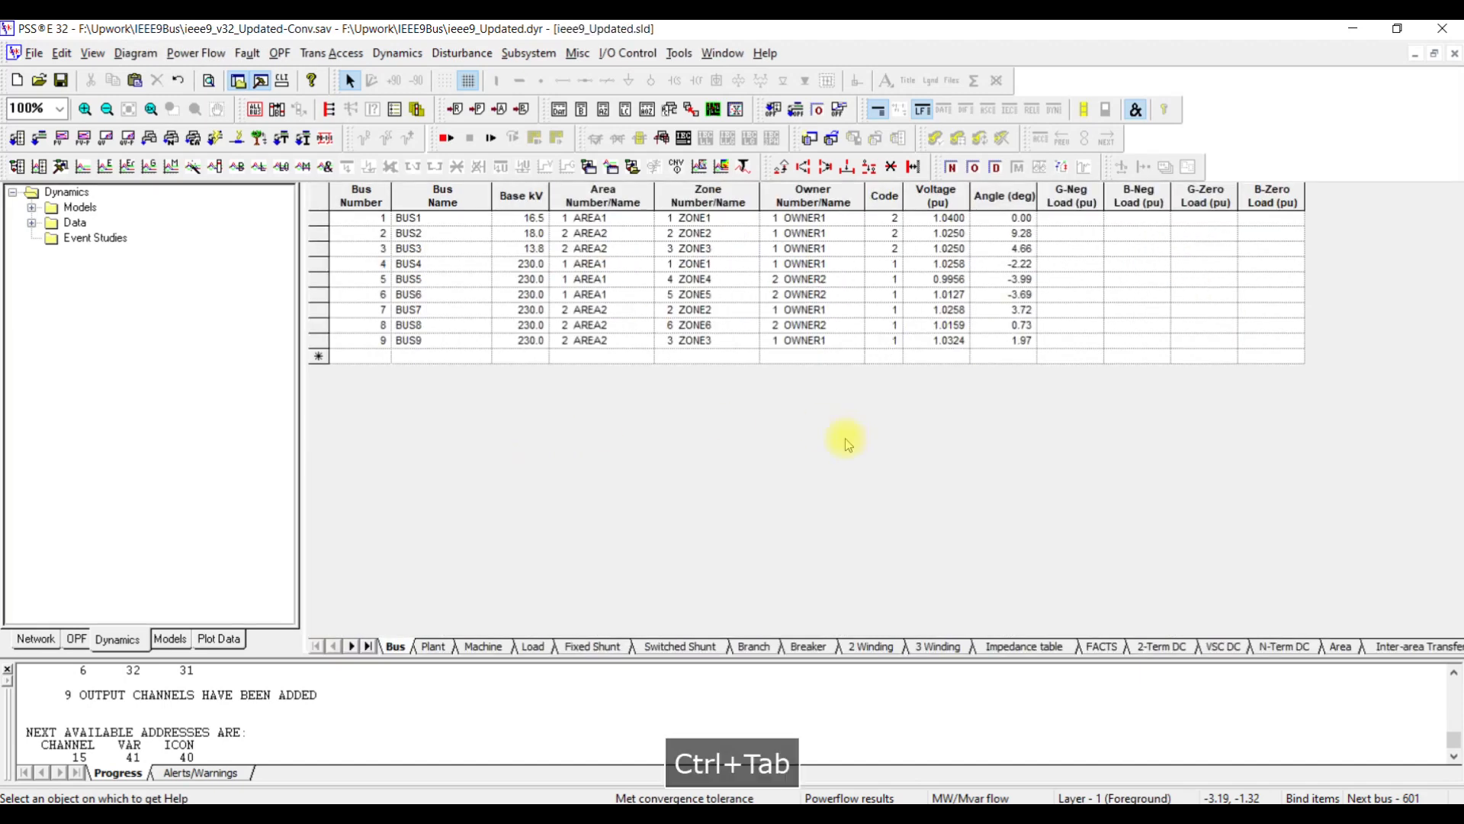
{"action": "key", "text": "ctrl+Tab"}
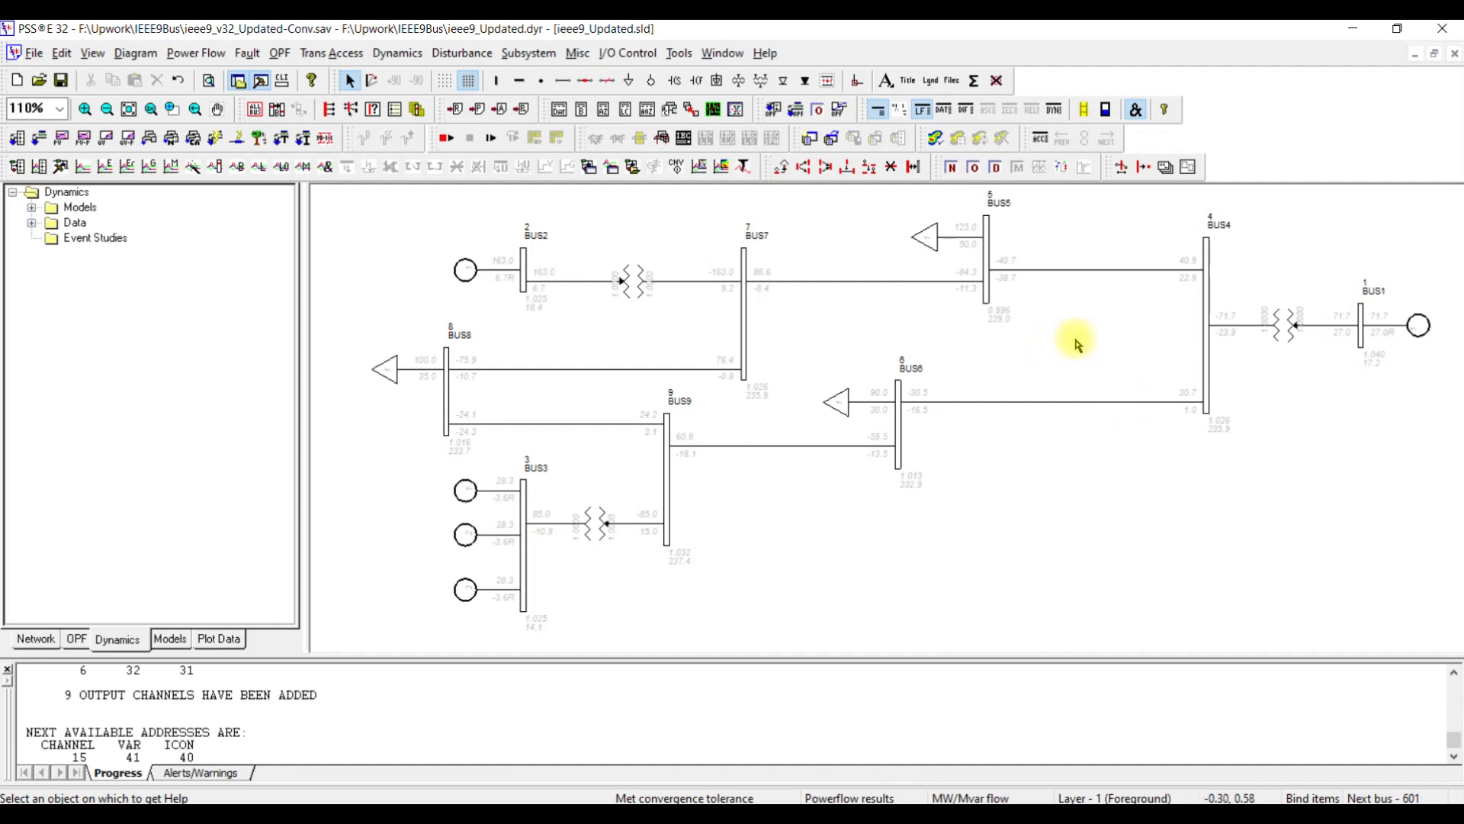
{"action": "scroll", "coordinate": [1077, 345], "scroll_direction": "up", "scroll_amount": 2}
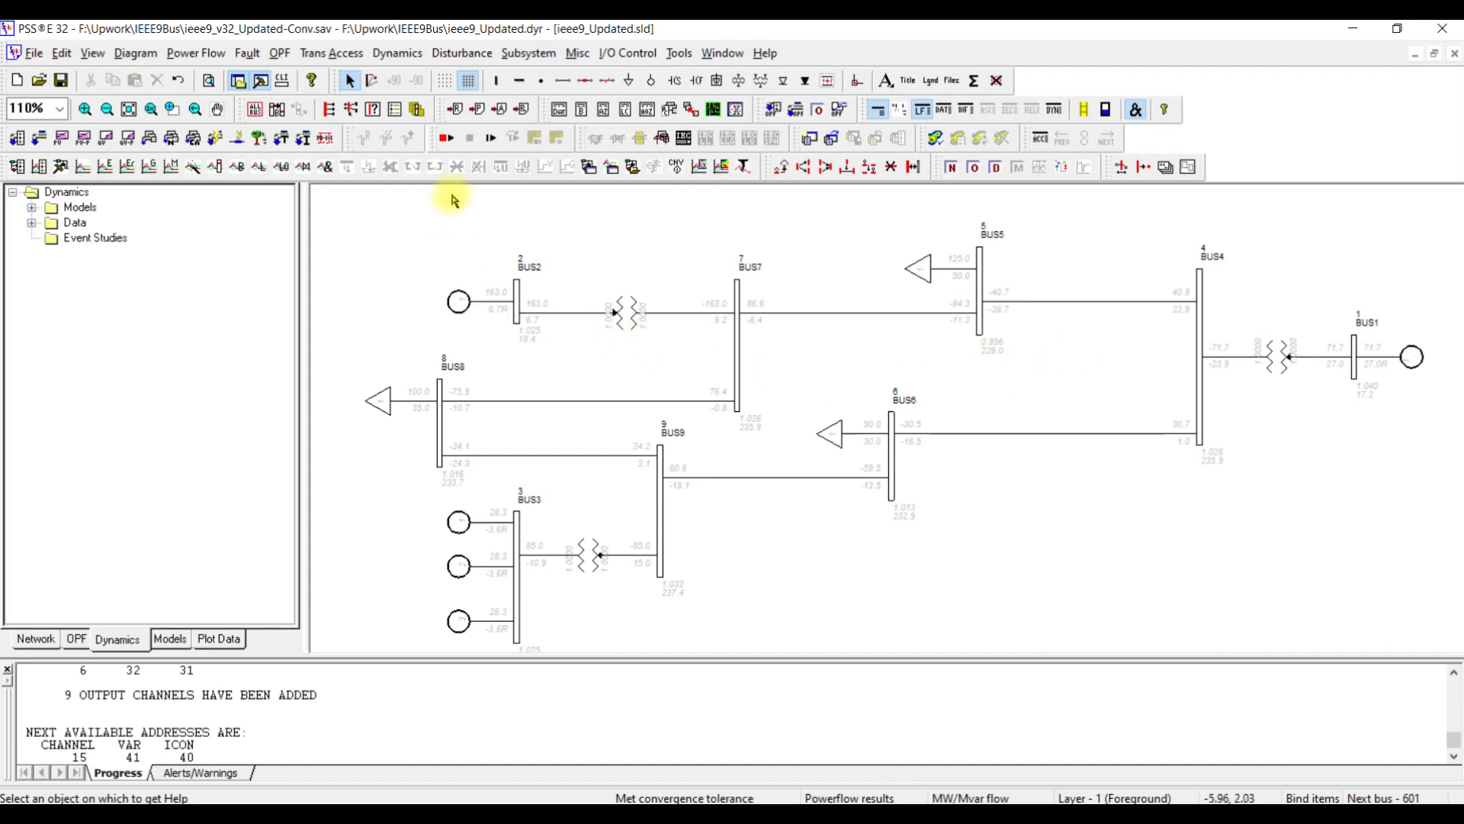
Step: Start assigning output channels for line quantities and choose the branch from bus 4 to bus 5, circuit 1
{"action": "left_click", "coordinate": [399, 52]}
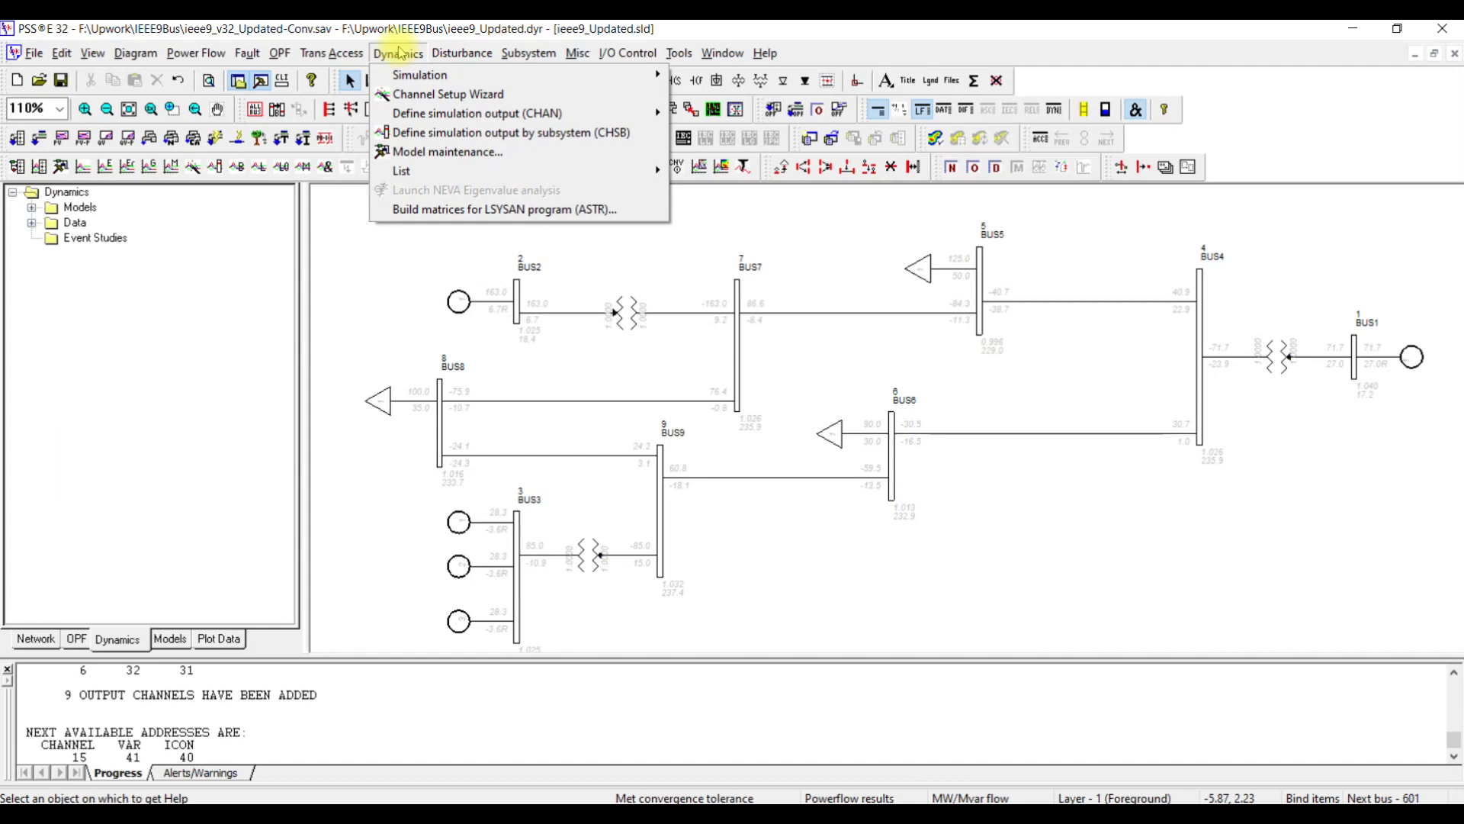
{"action": "mouse_move", "coordinate": [458, 115]}
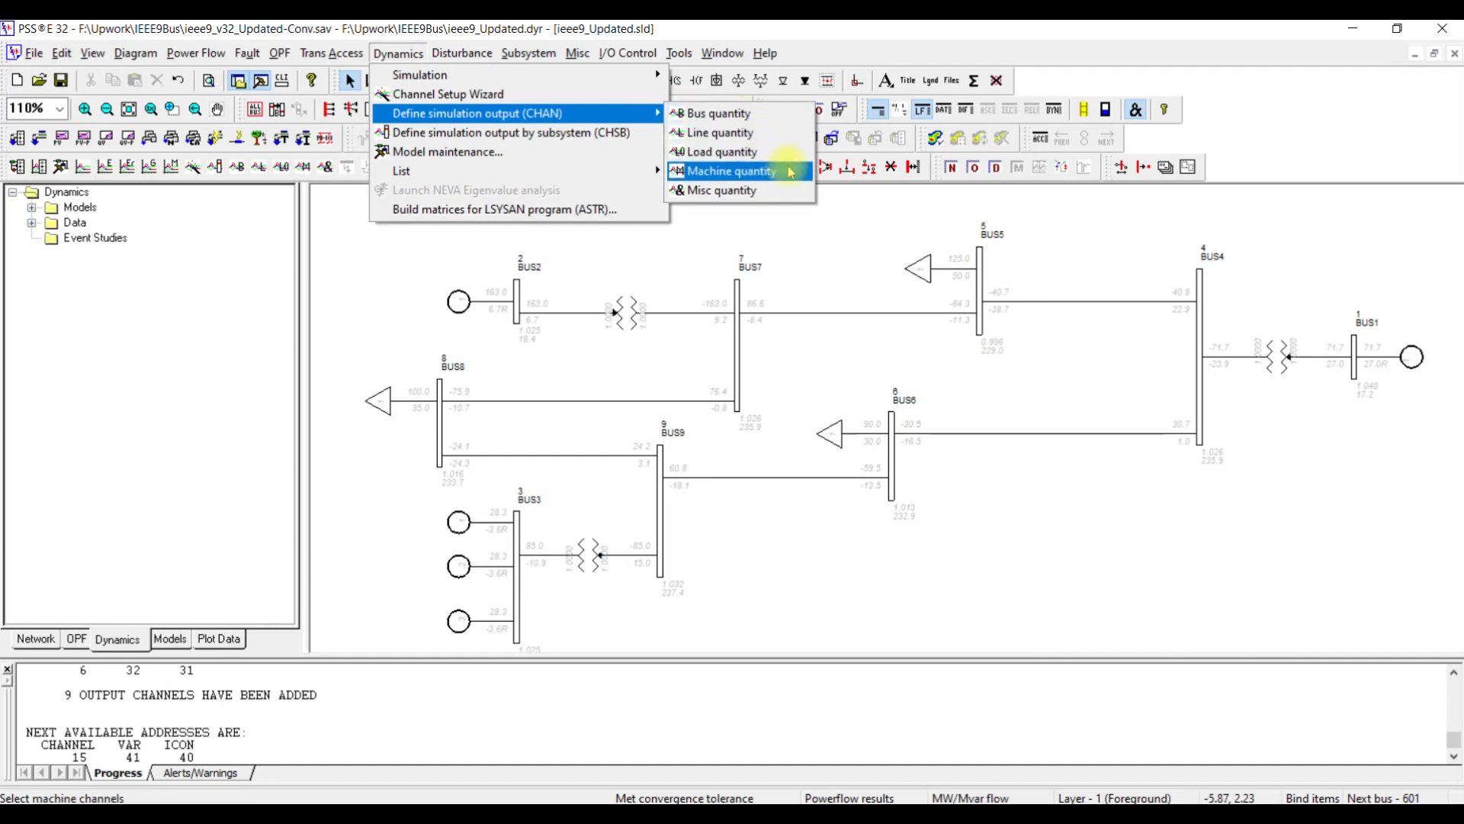
{"action": "left_click", "coordinate": [751, 142]}
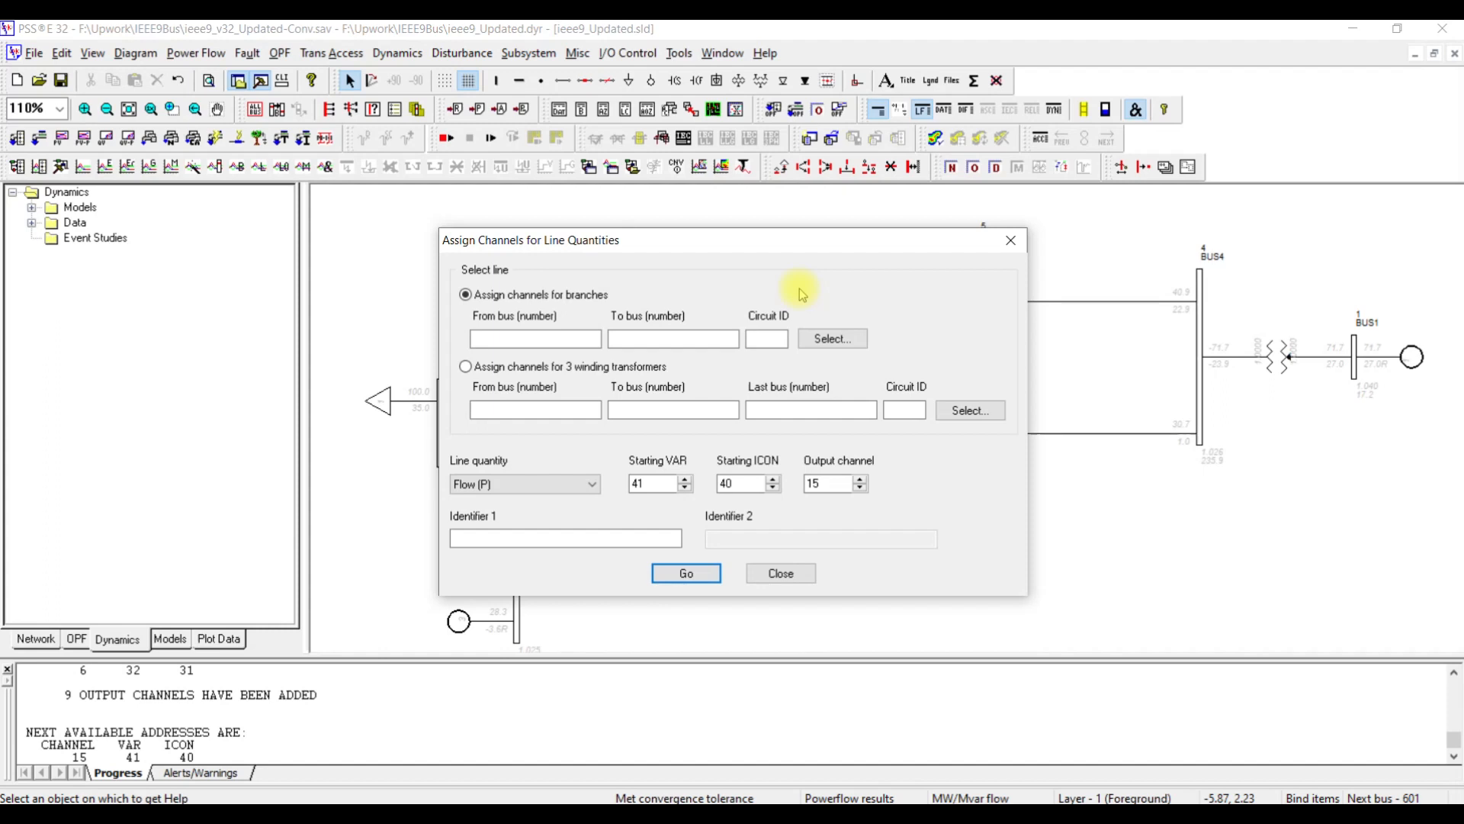
{"action": "left_click_drag", "start_coordinate": [778, 253], "coordinate": [683, 264]}
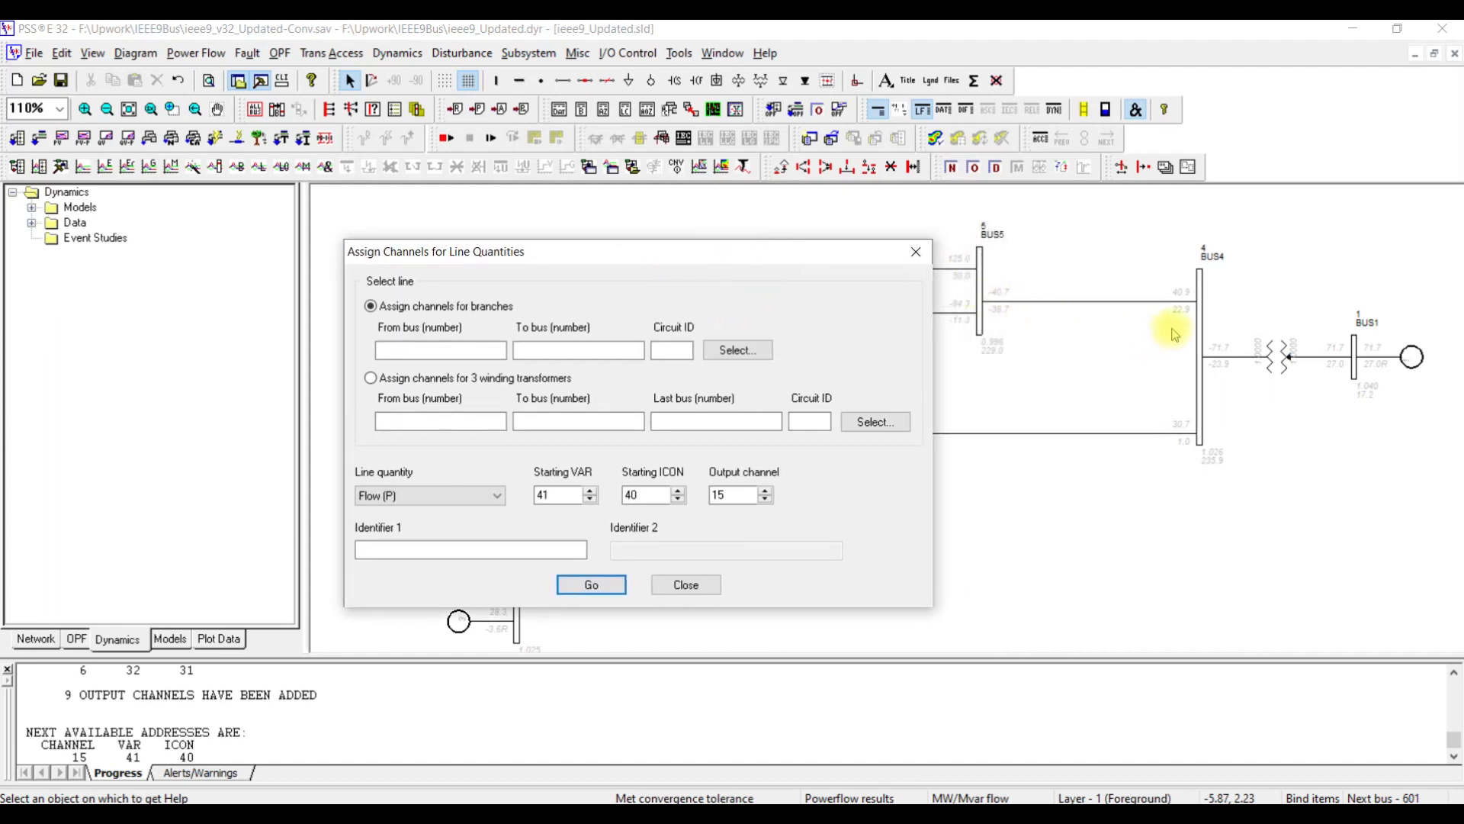
{"action": "left_click", "coordinate": [737, 353]}
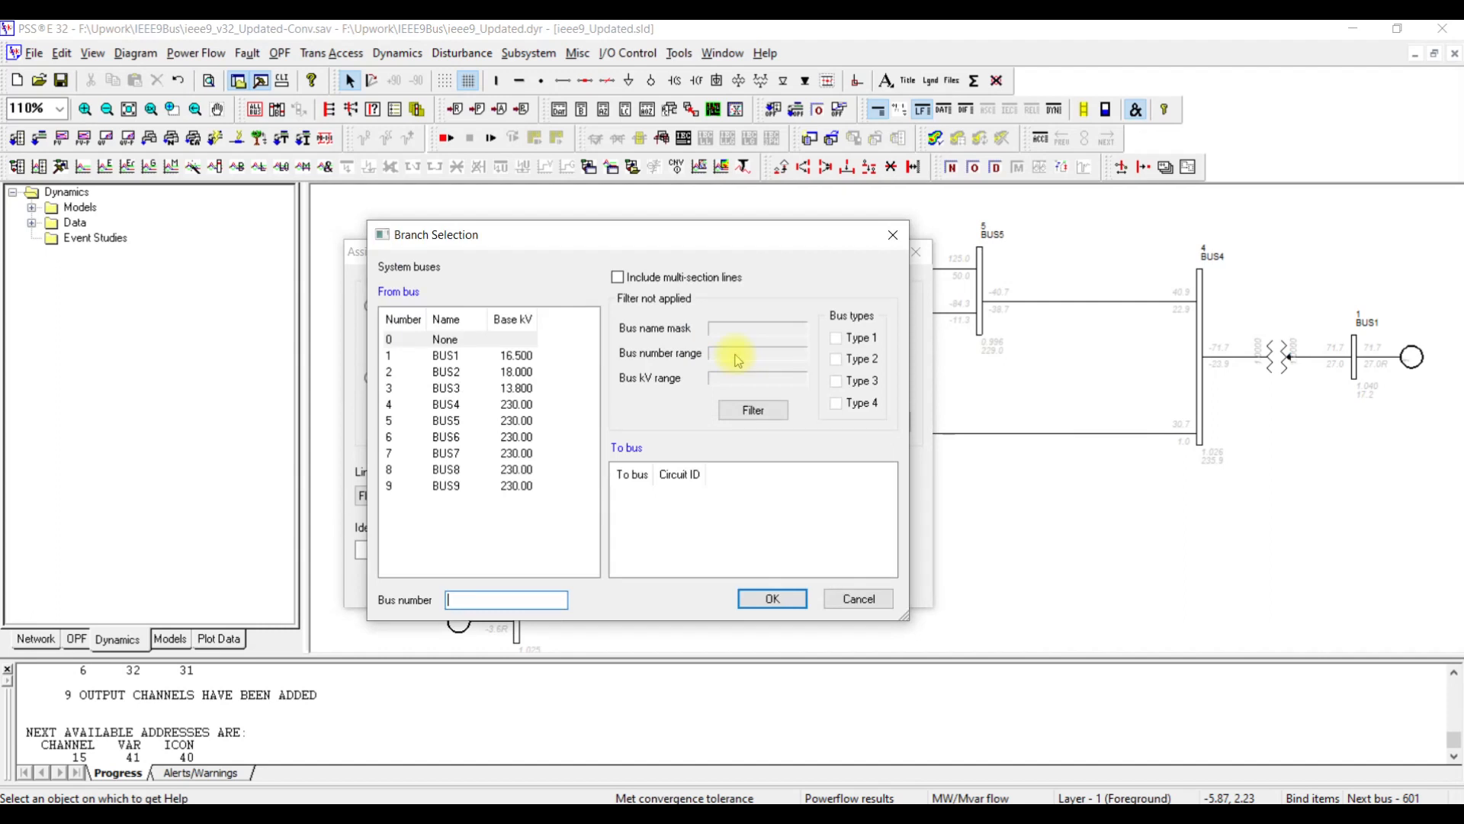
{"action": "left_click", "coordinate": [402, 405]}
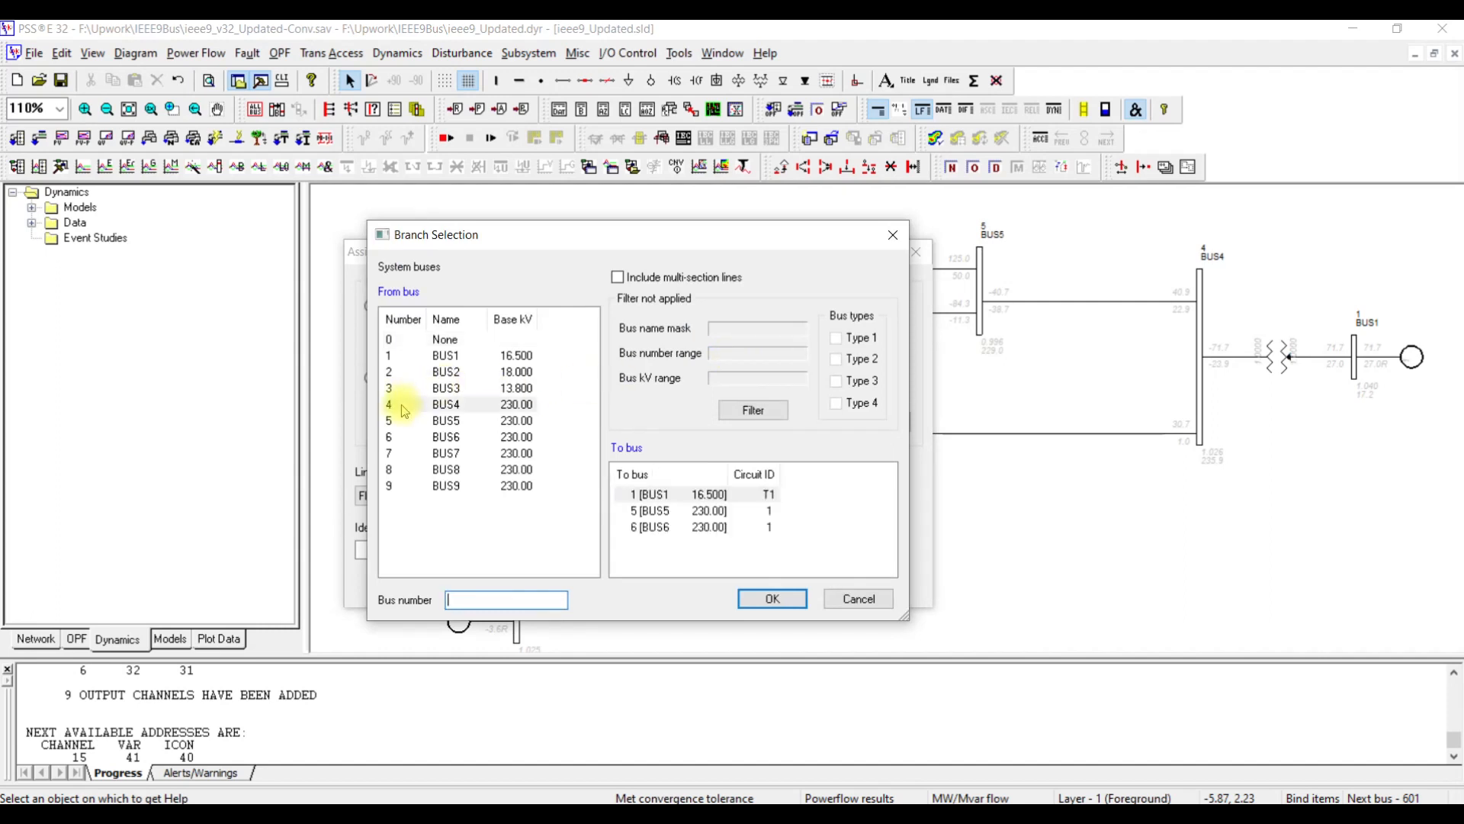
{"action": "left_click", "coordinate": [675, 513]}
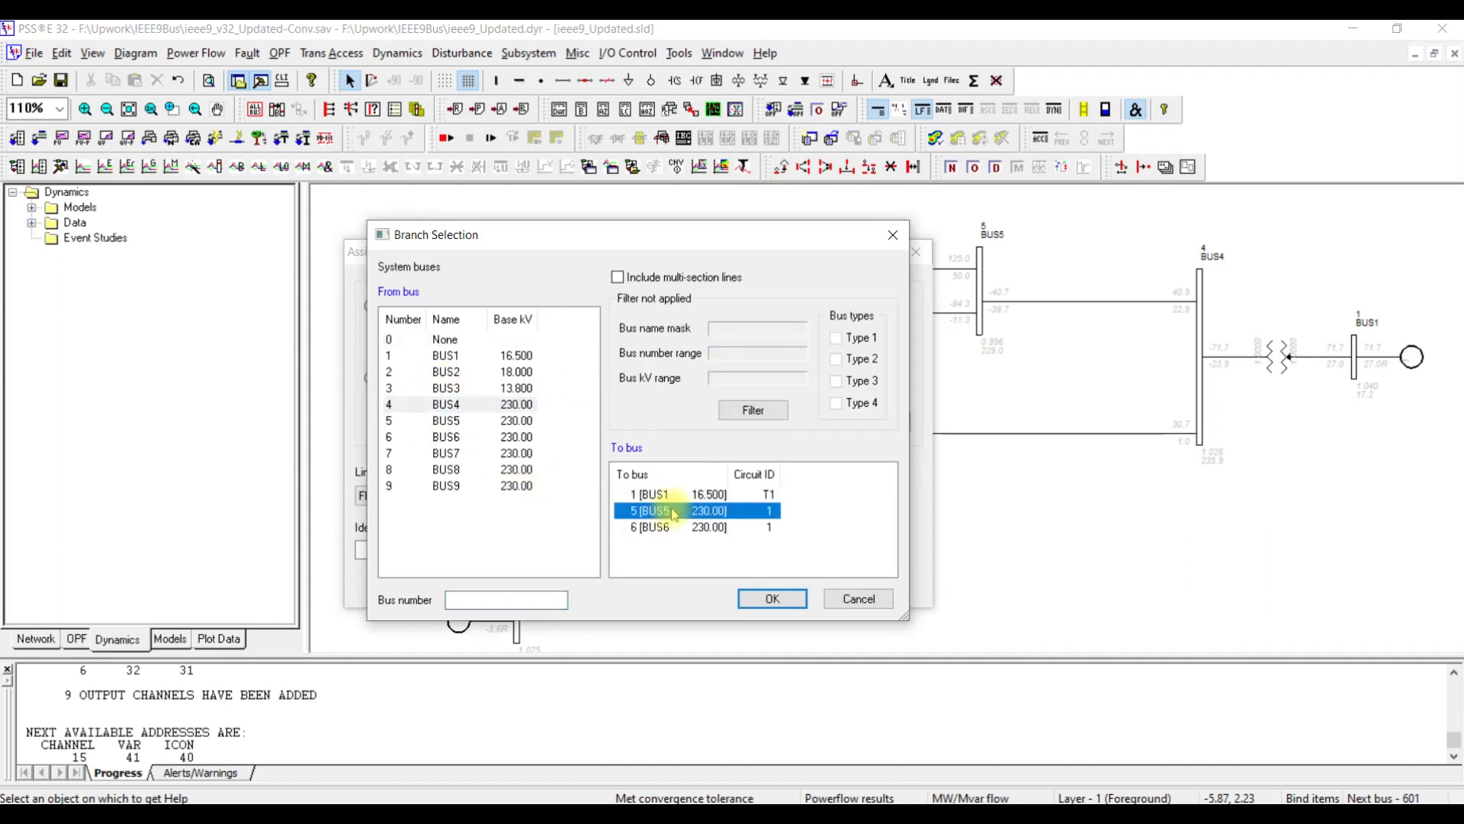
{"action": "left_click", "coordinate": [772, 599]}
Step: Set the line quantity to Flow (PQ) and enter Bus4-Bus5-ckt1_MW as the first identifier
{"action": "left_click", "coordinate": [430, 497]}
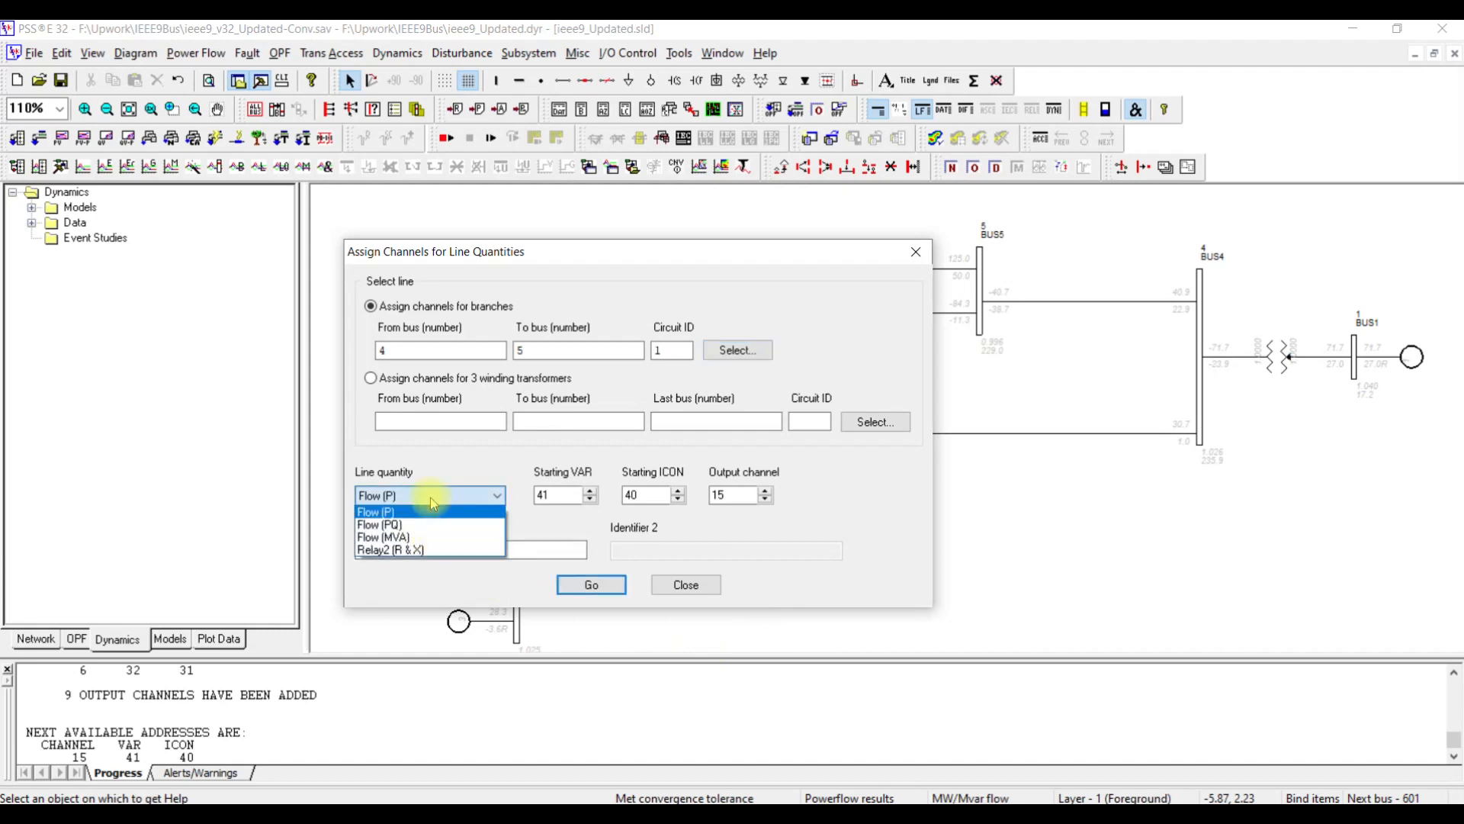
{"action": "left_click", "coordinate": [436, 523]}
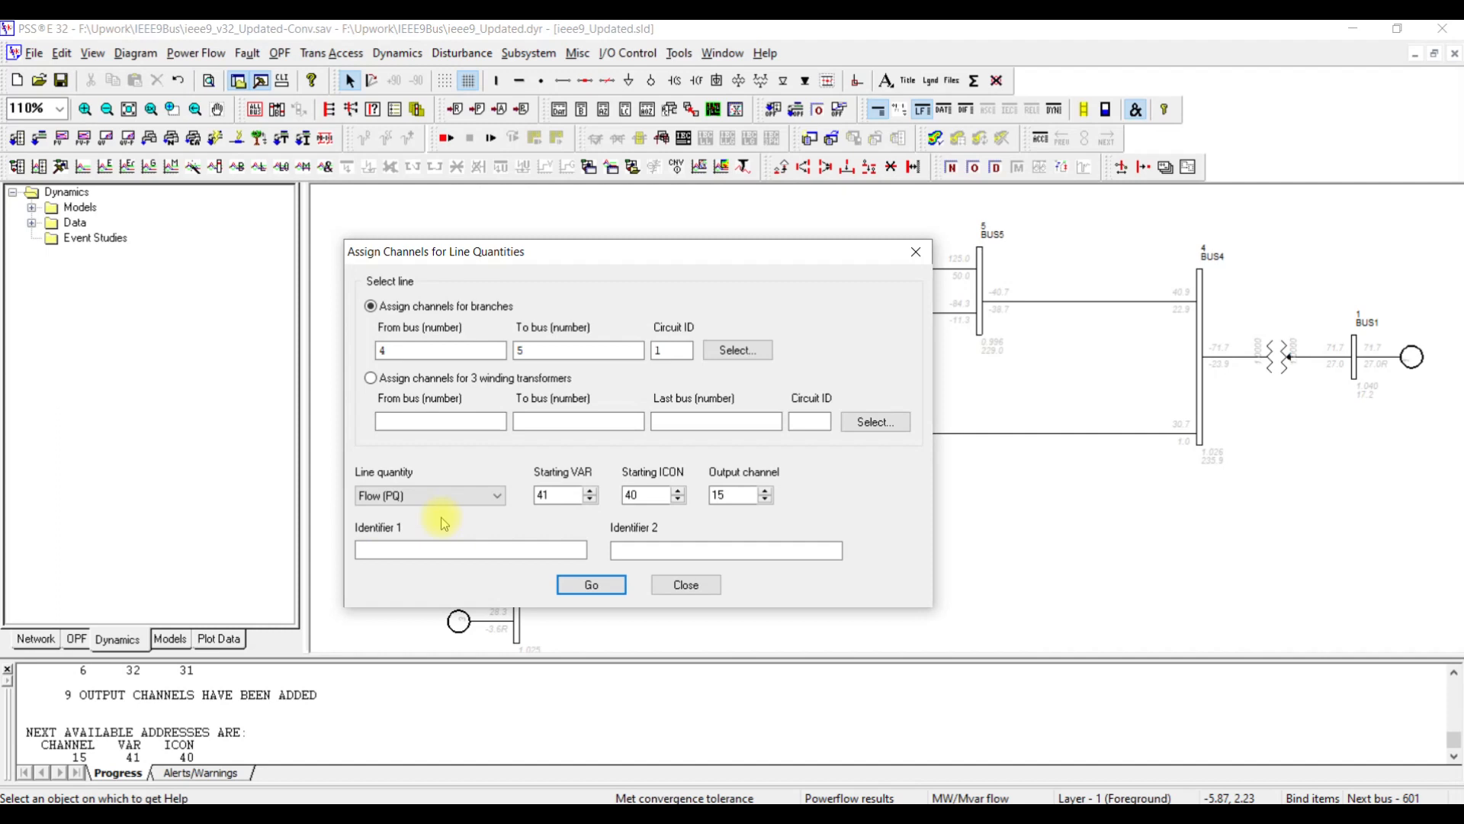
{"action": "left_click", "coordinate": [486, 492]}
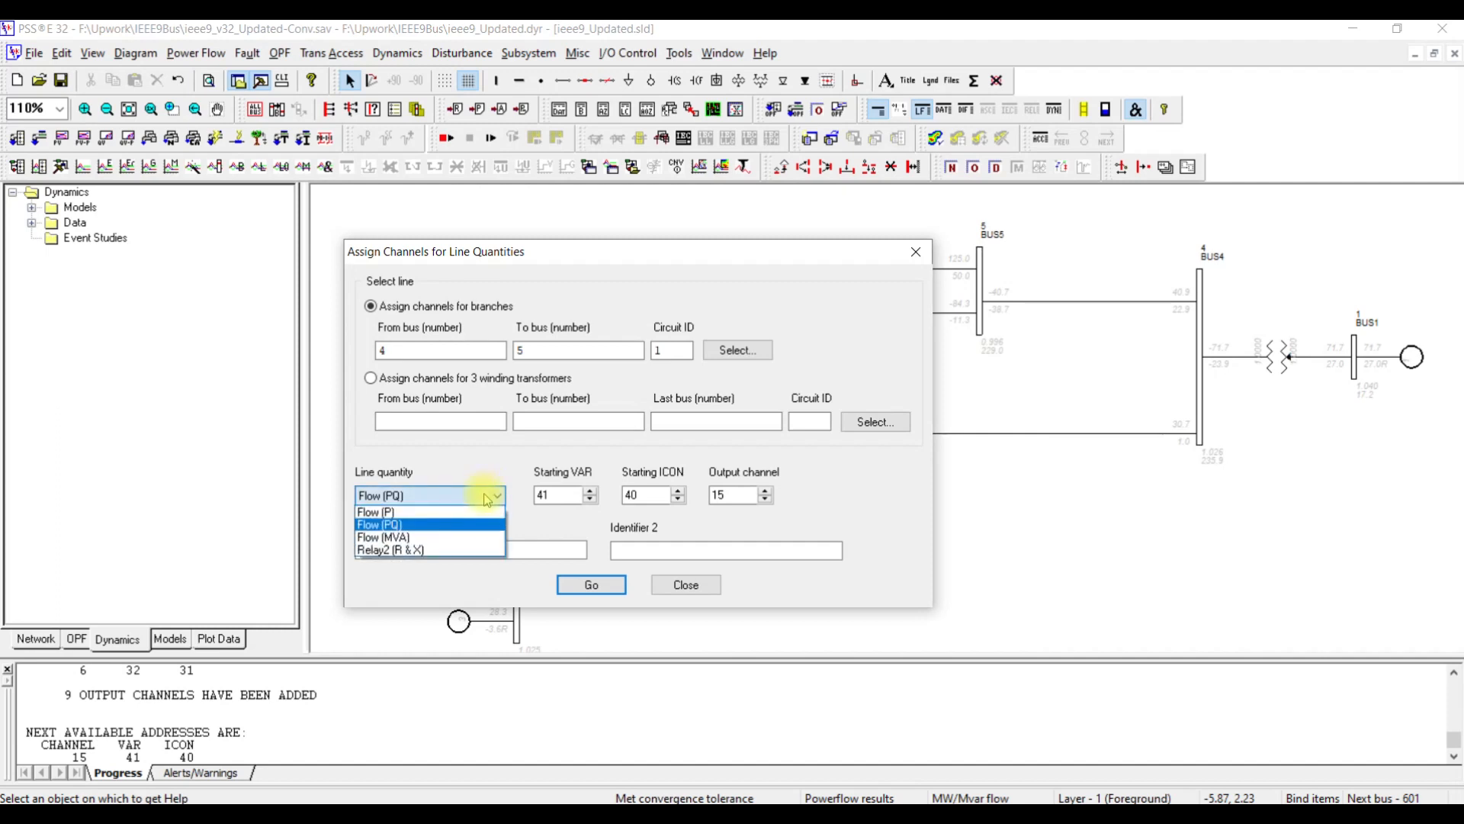
{"action": "left_click", "coordinate": [489, 526]}
{"action": "left_click", "coordinate": [479, 550]}
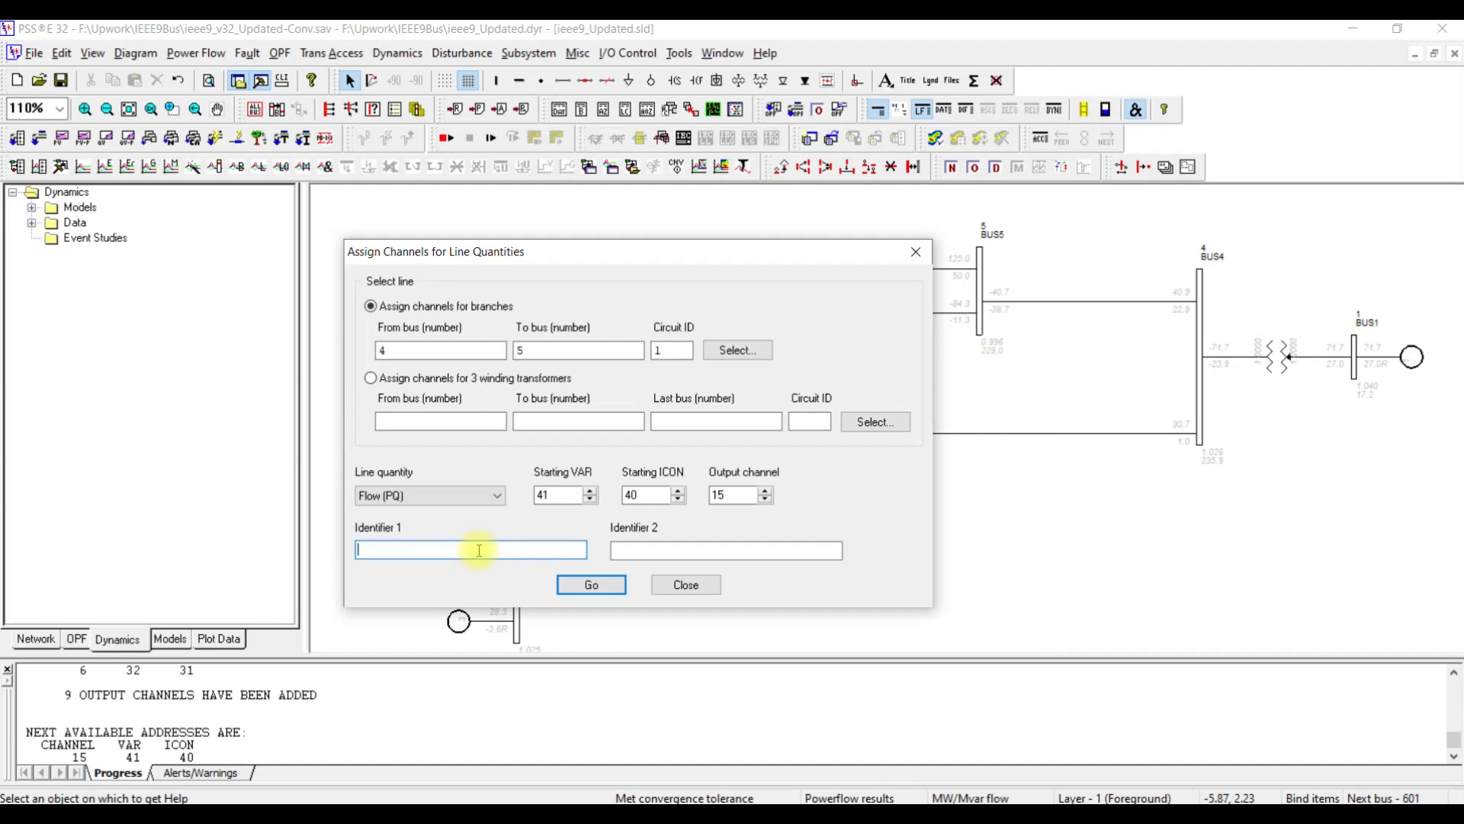
{"action": "type", "text": "Bus4"}
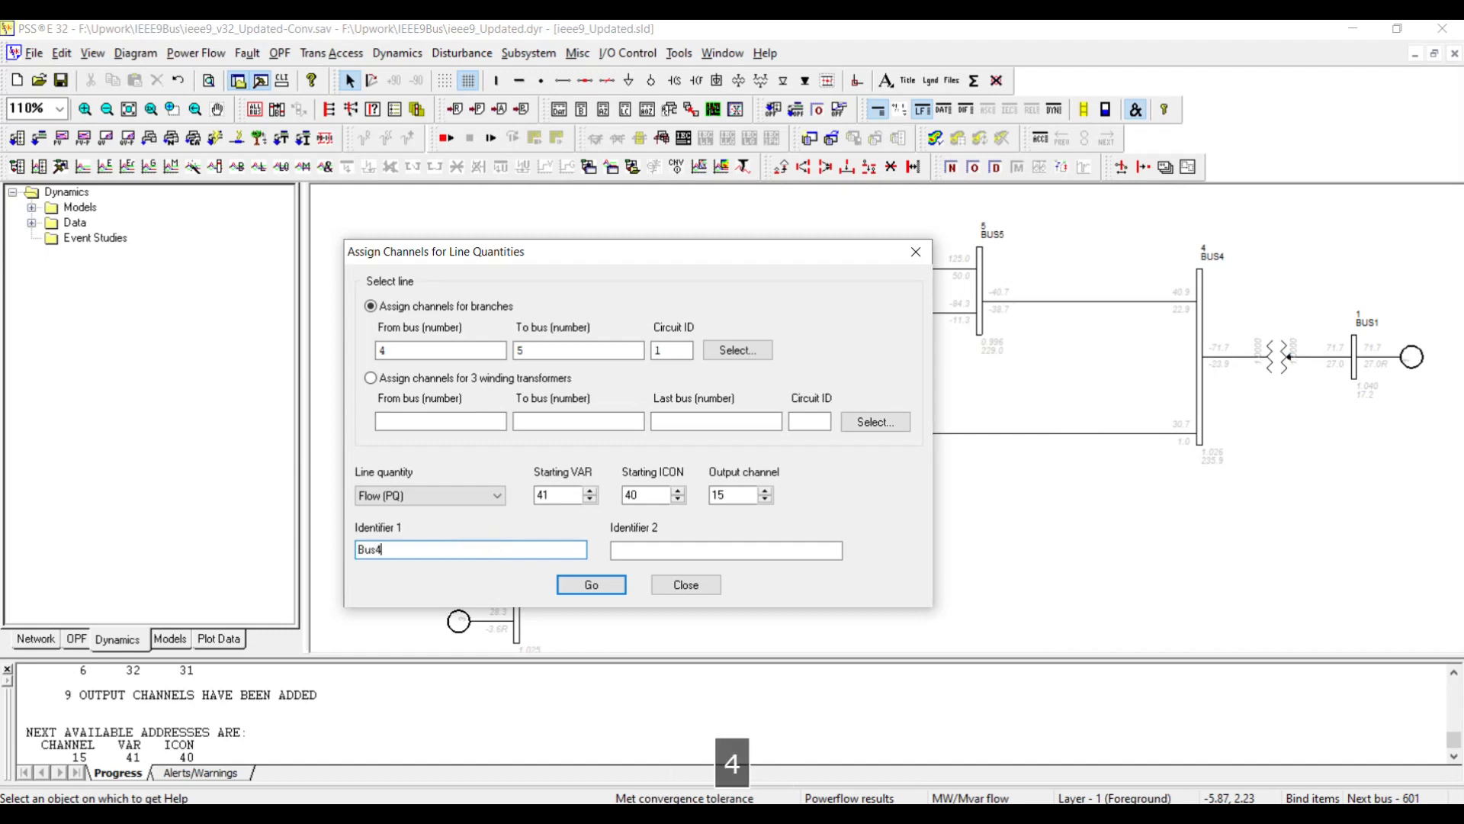
{"action": "type", "text": "-Bus5-ckr"}
{"action": "key", "text": "BackSpace"}
{"action": "type", "text": "t1_MW"}
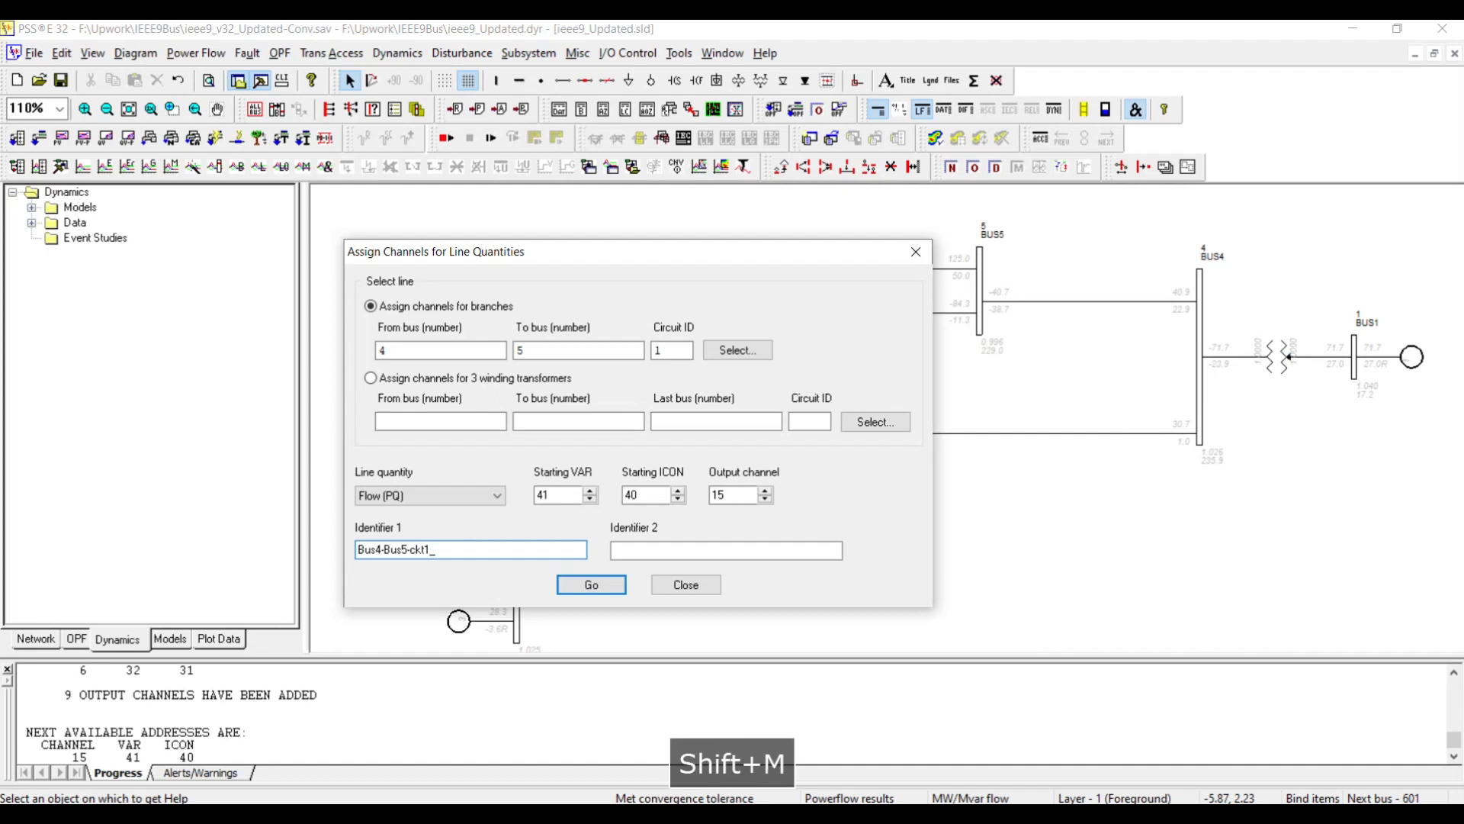
Step: Copy the first identifier into the second, change it to Bus4-Bus5-ckt1_MVAR, and add the two flow channels
{"action": "key", "text": "shift+Left"}
{"action": "key", "text": "shift+Left"}
{"action": "key", "text": "shift+Left"}
{"action": "key", "text": "shift+Left"}
{"action": "key", "text": "shift+Left"}
{"action": "key", "text": "shift+Left"}
{"action": "key", "text": "shift+Left"}
{"action": "key", "text": "shift+Left"}
{"action": "key", "text": "shift+Left"}
{"action": "key", "text": "shift+Left"}
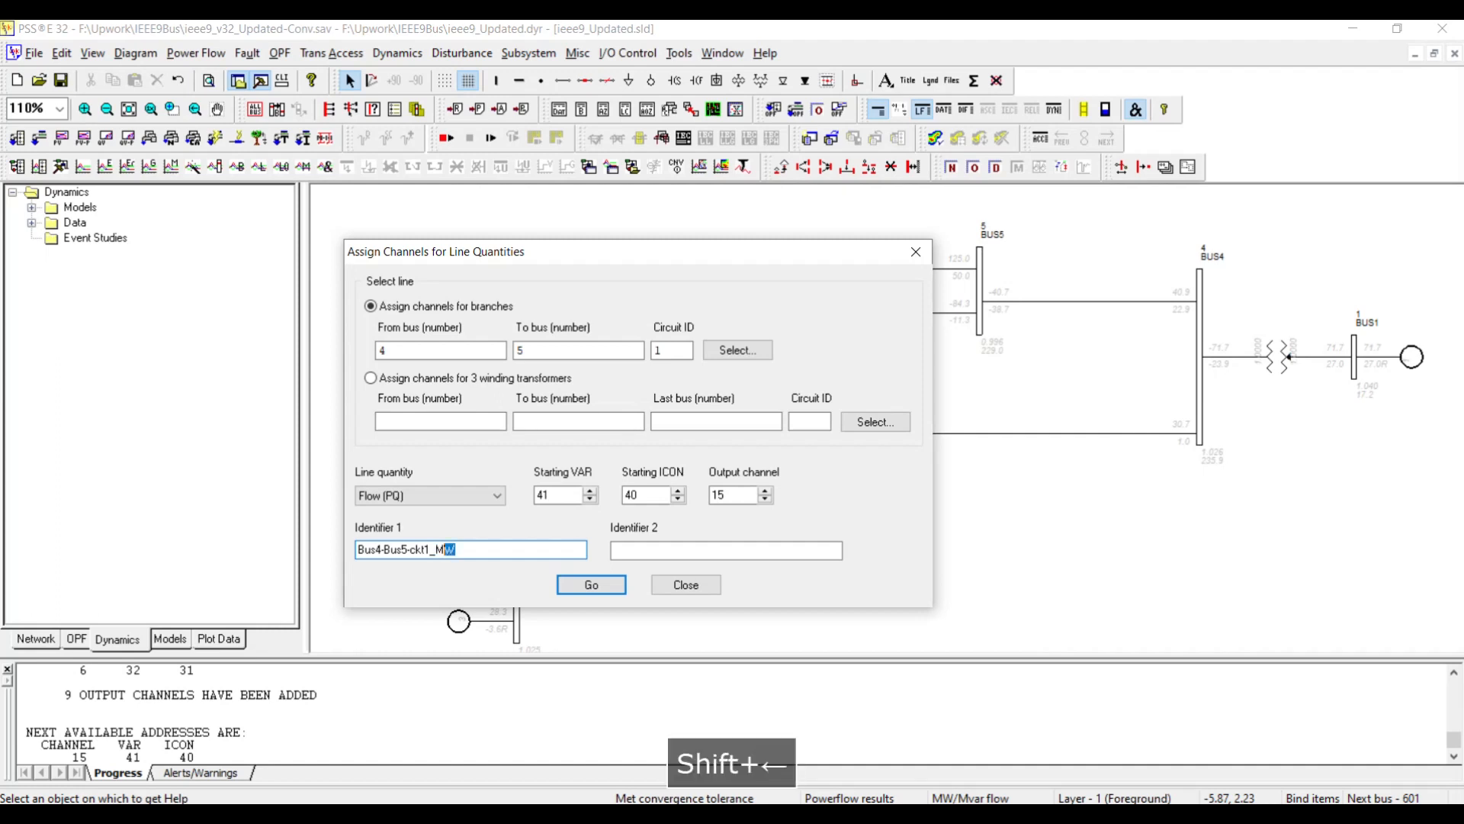
{"action": "key", "text": "shift+Left"}
{"action": "key", "text": "shift+Left"}
{"action": "key", "text": "shift+Left"}
{"action": "key", "text": "shift+Left"}
{"action": "key", "text": "shift+Left"}
{"action": "key", "text": "shift+Left"}
{"action": "key", "text": "shift+Left"}
{"action": "key", "text": "ctrl+c"}
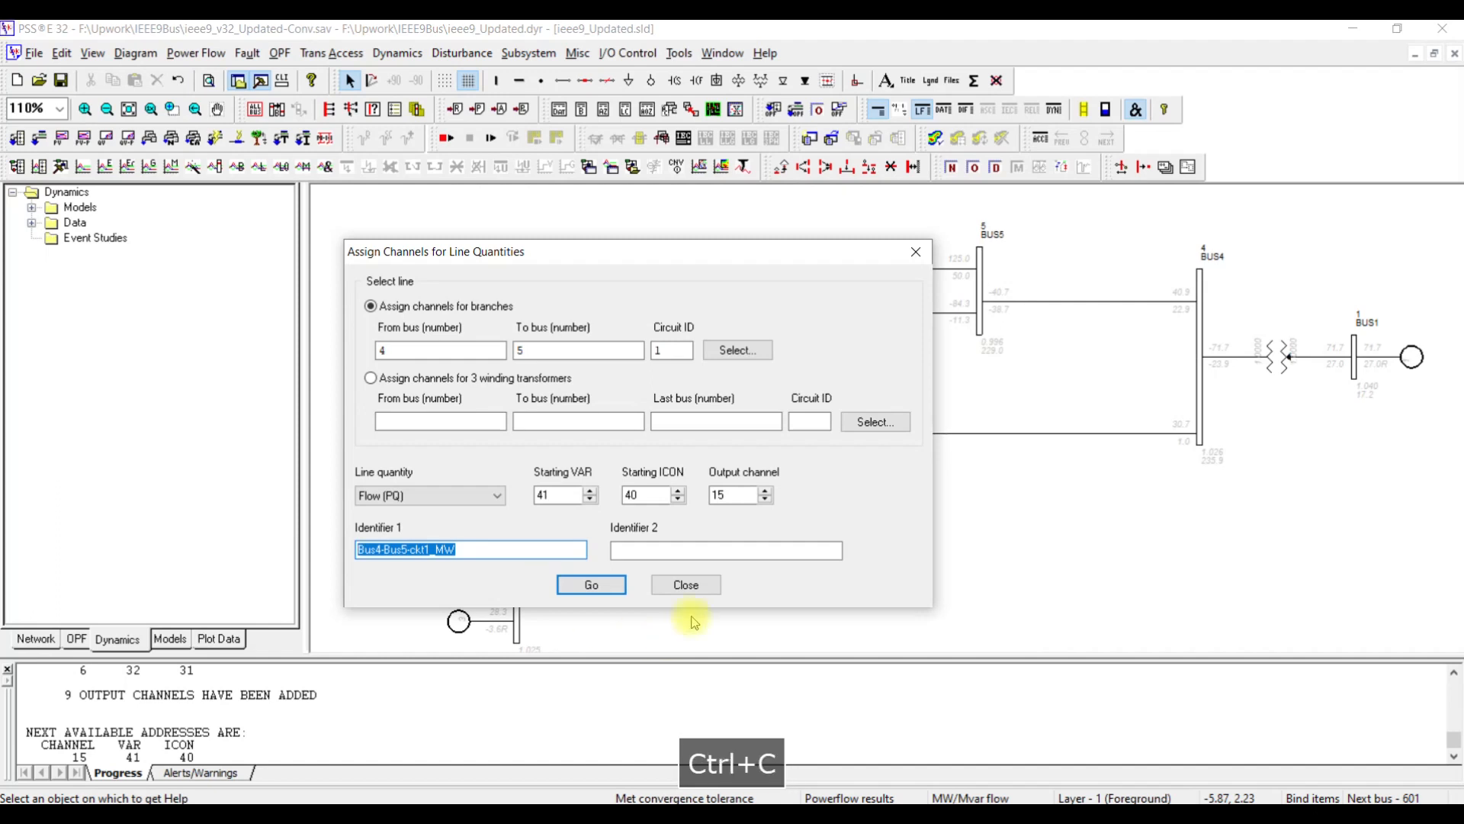
{"action": "left_click", "coordinate": [705, 551]}
{"action": "key", "text": "ctrl+v"}
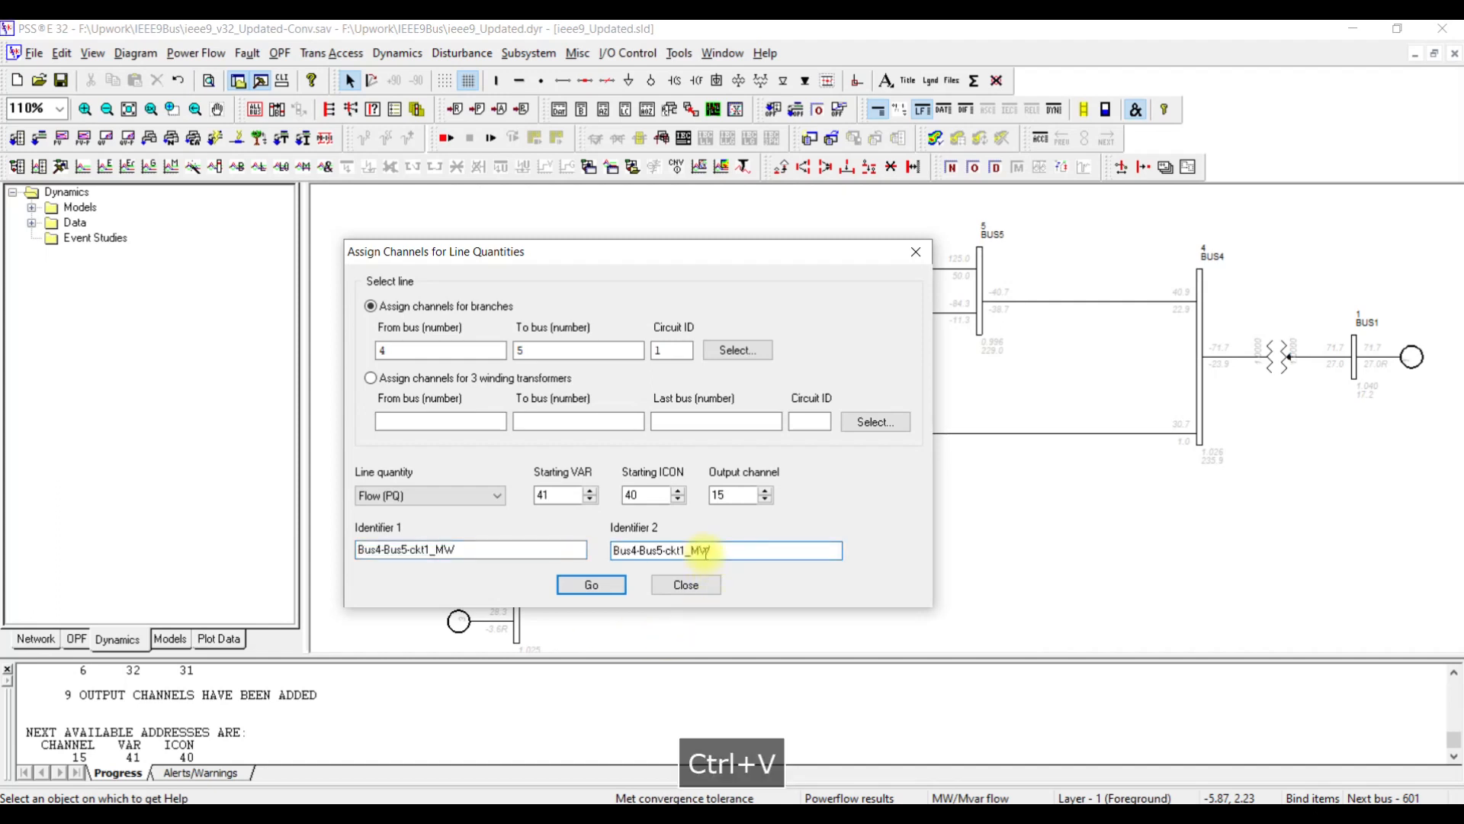
{"action": "key", "text": "BackSpace"}
{"action": "type", "text": "VAR"}
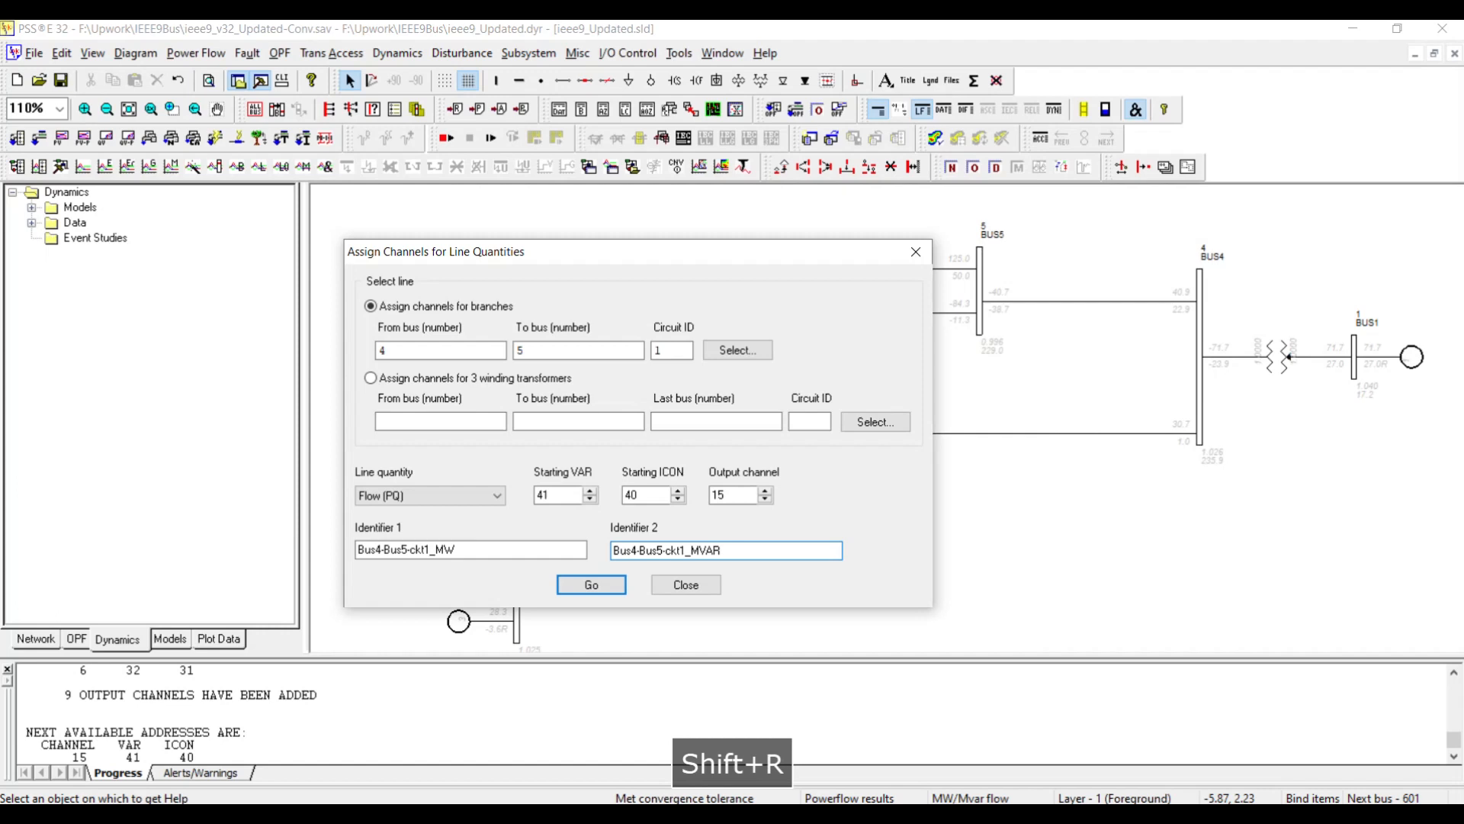
{"action": "left_click", "coordinate": [583, 584]}
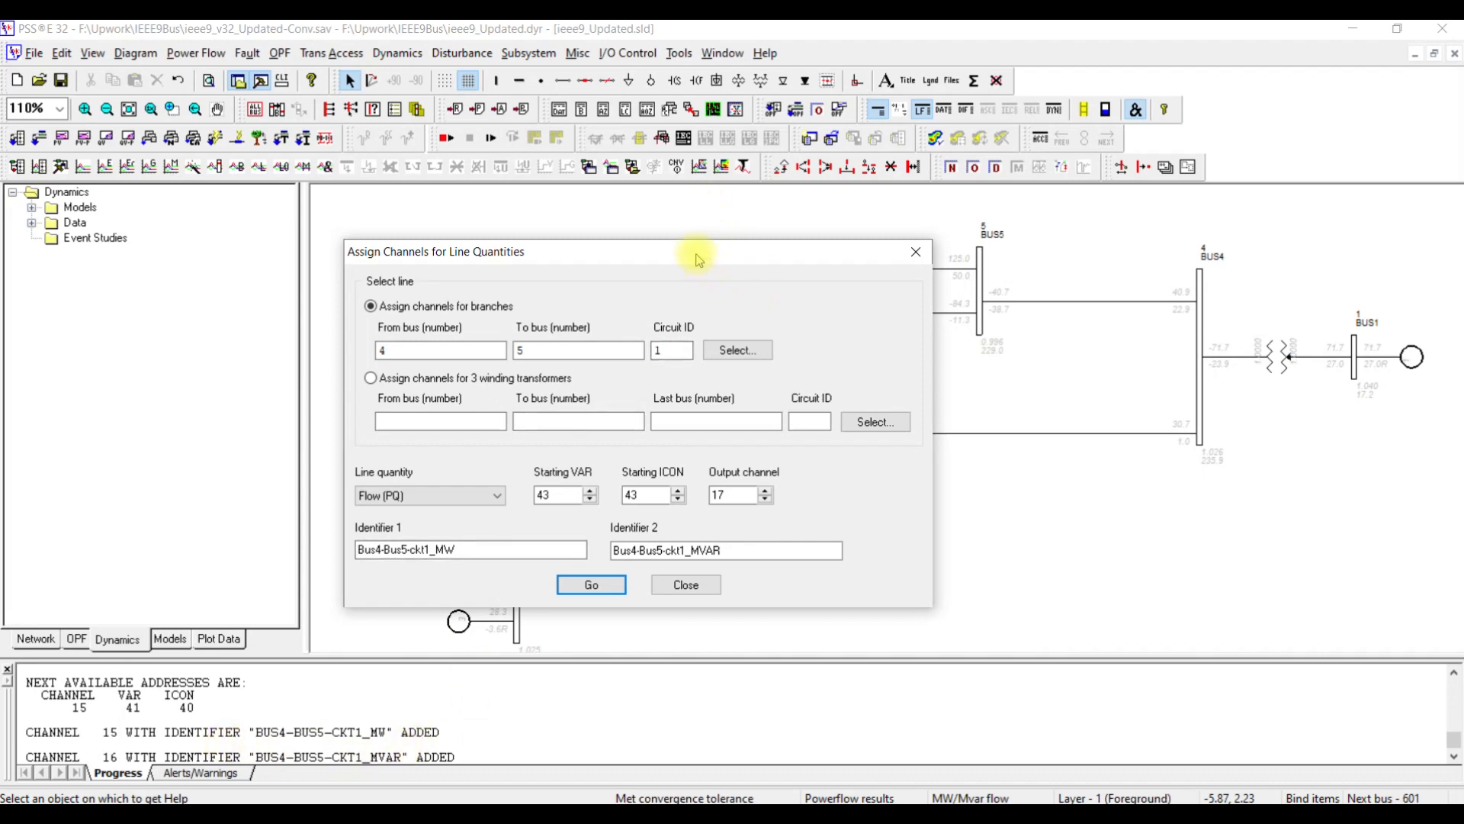
Step: Choose the branch from bus 4 to bus 6, circuit 1, for the next line flow channels
{"action": "left_click_drag", "start_coordinate": [696, 255], "coordinate": [595, 251]}
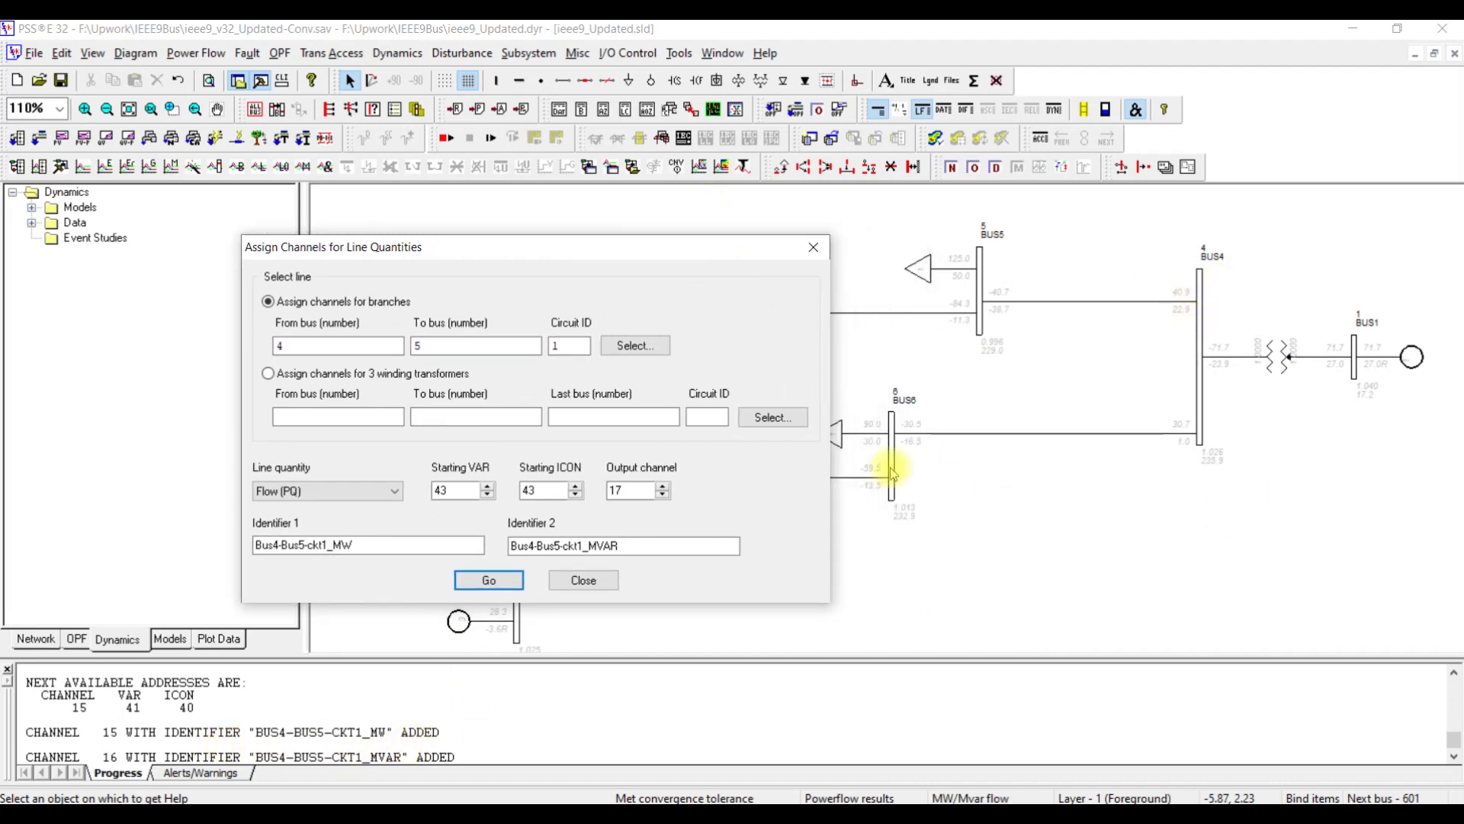
{"action": "left_click", "coordinate": [639, 347]}
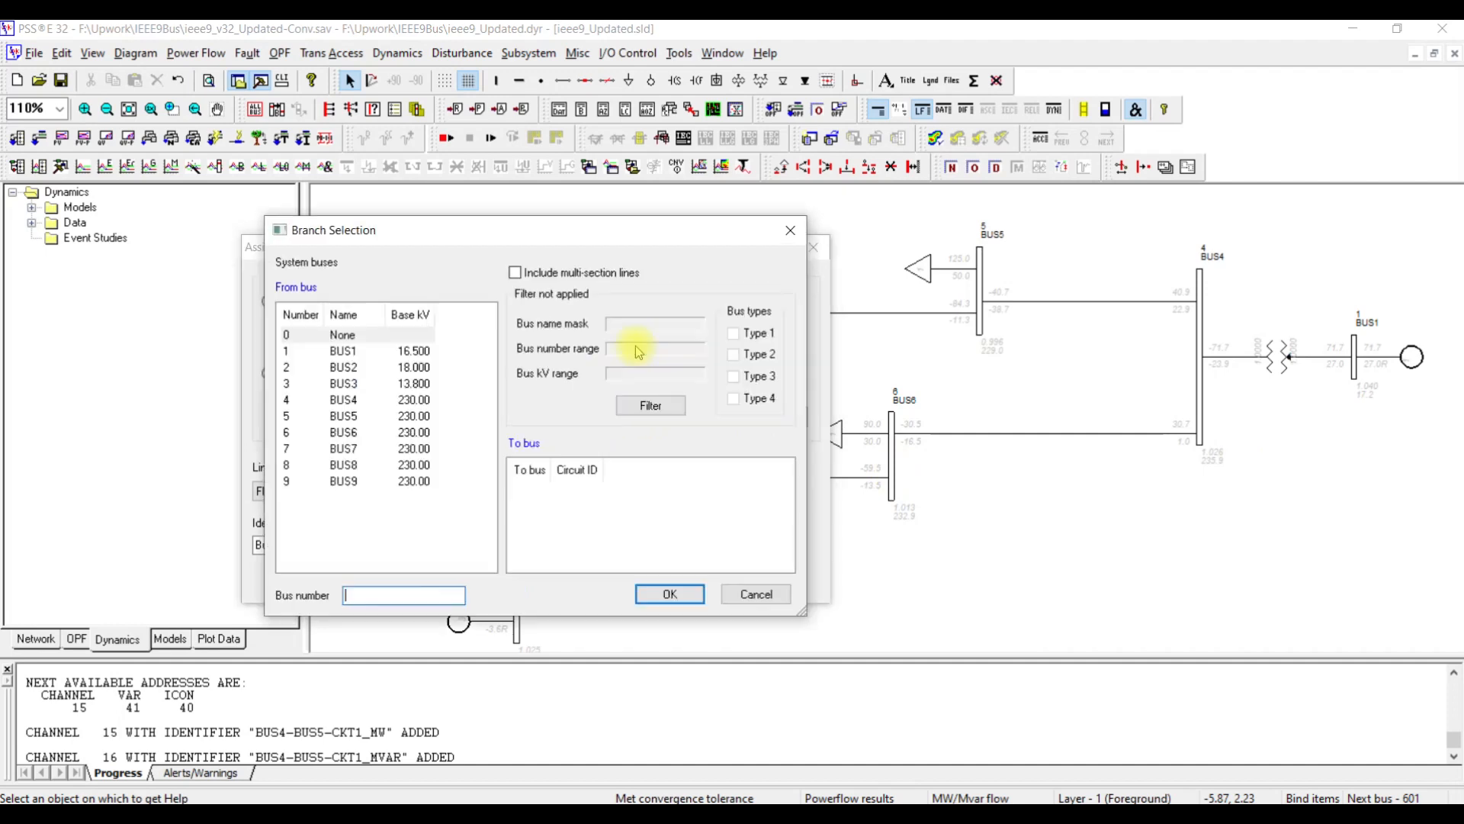
{"action": "left_click", "coordinate": [294, 402]}
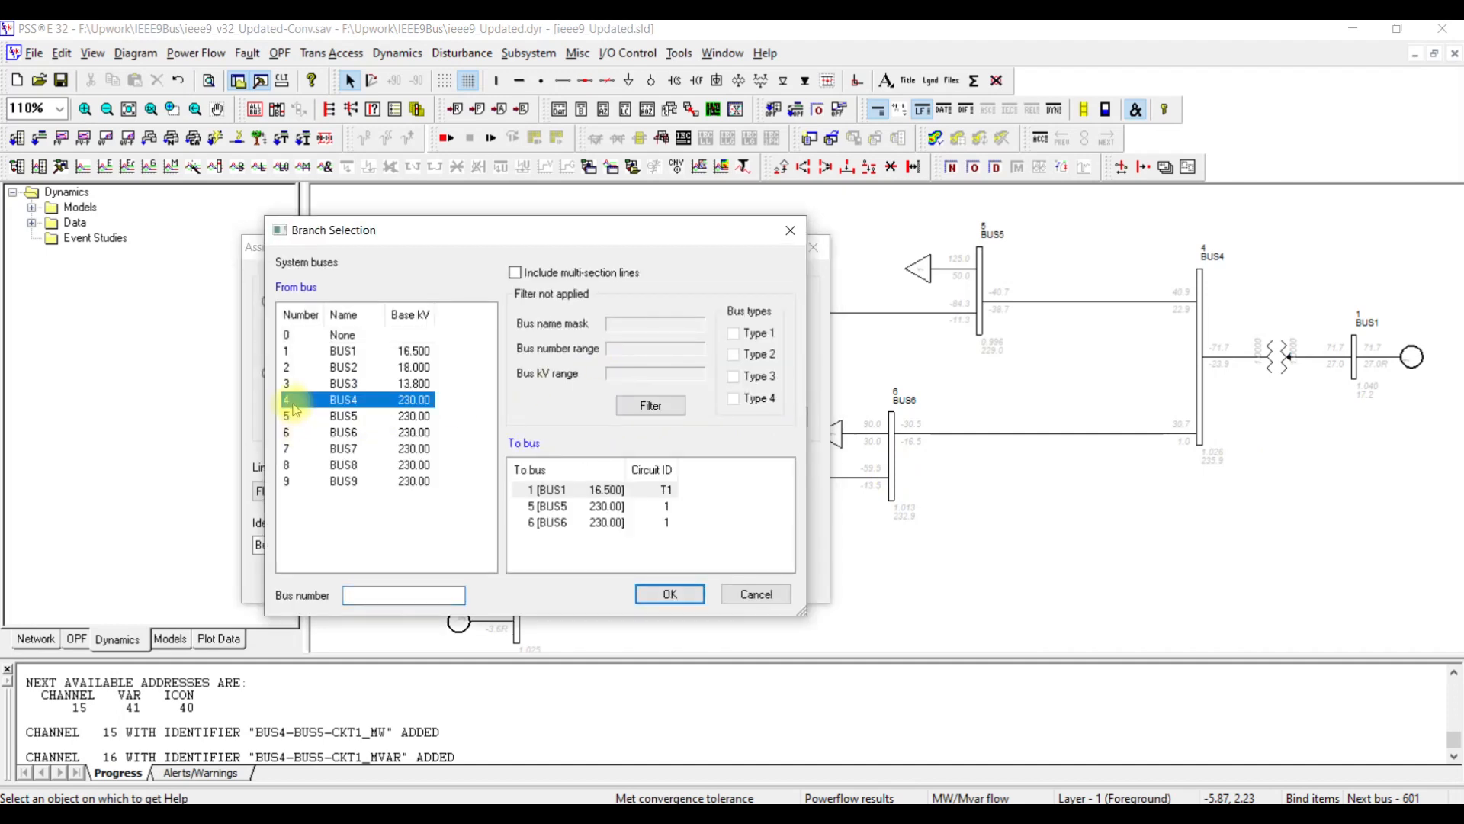
{"action": "left_click", "coordinate": [561, 525]}
{"action": "left_click", "coordinate": [670, 596]}
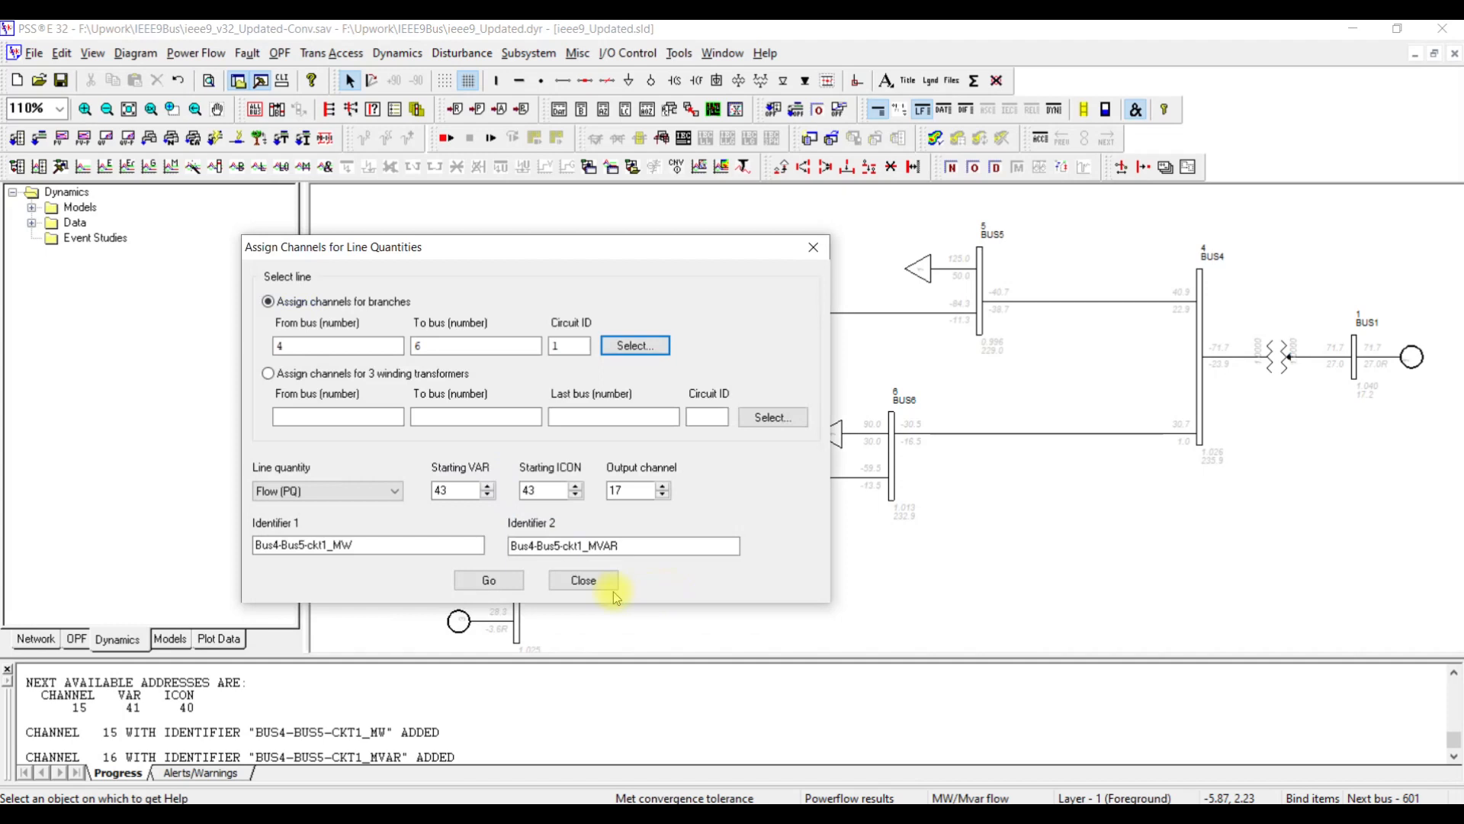
Step: Change the identifiers to Bus4-Bus6-ckt1_MW and Bus4-Bus6-ckt1_MVAR, add the two flow channels and finish assigning line channels
{"action": "left_click", "coordinate": [305, 544]}
{"action": "key", "text": "BackSpace"}
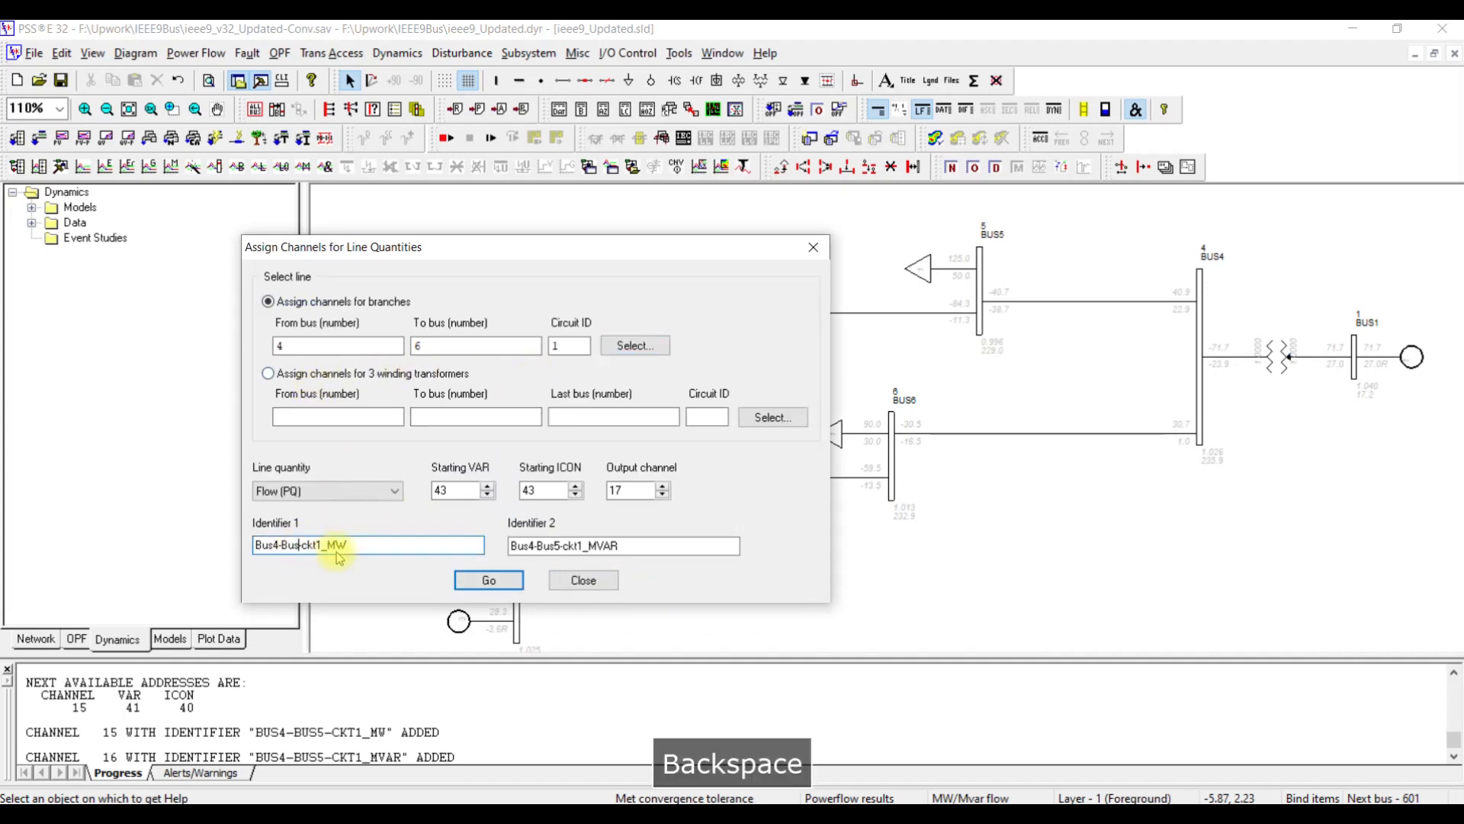
{"action": "type", "text": "6"}
{"action": "left_click", "coordinate": [553, 546]}
{"action": "left_click", "coordinate": [562, 546]}
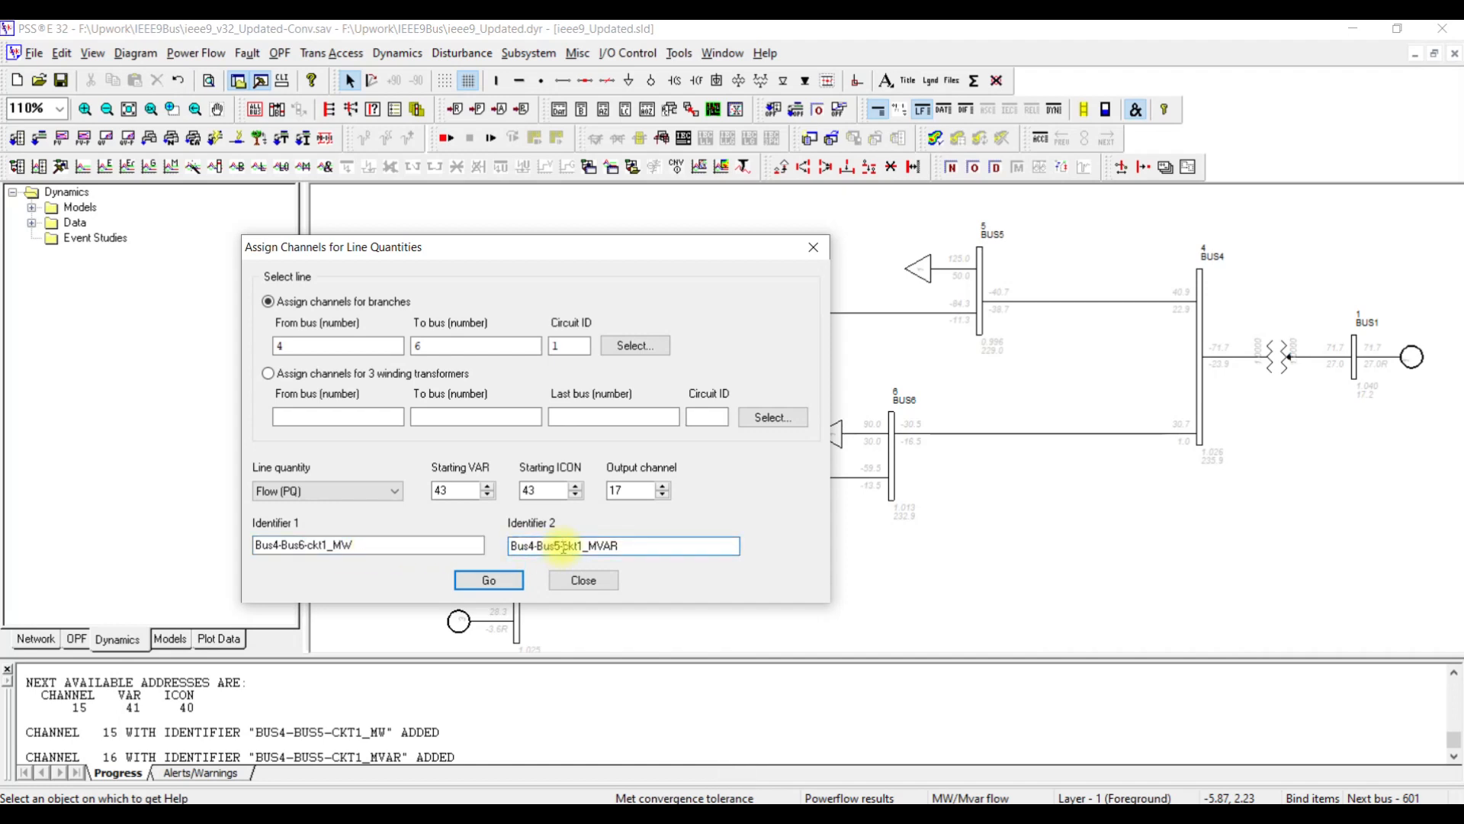
{"action": "key", "text": "BackSpace"}
{"action": "type", "text": "6"}
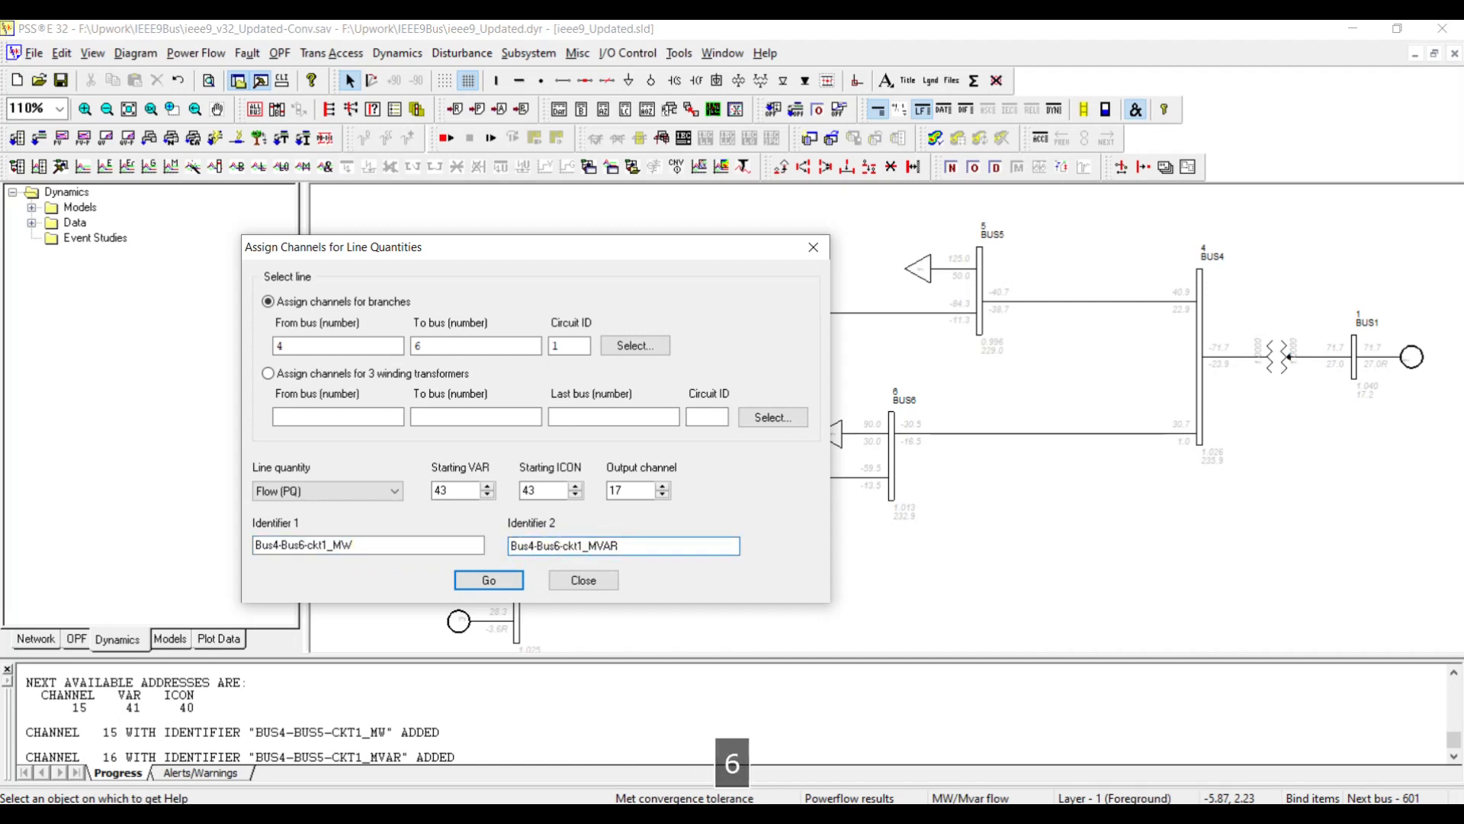
{"action": "left_click", "coordinate": [489, 580]}
{"action": "left_click", "coordinate": [582, 581]}
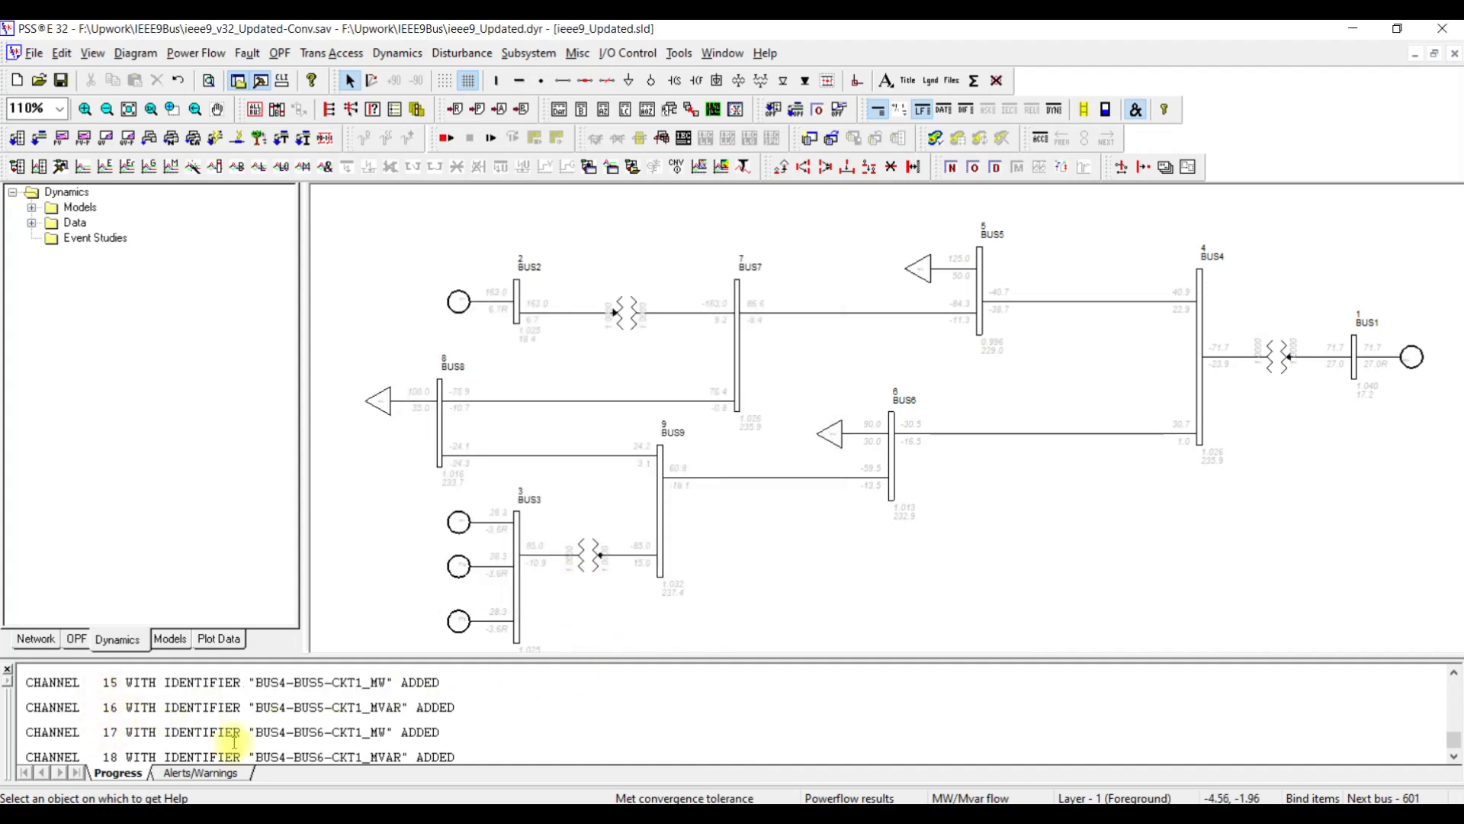
Step: Switch to the dynamics data and examine the list of defined output channels
{"action": "right_click", "coordinate": [816, 565]}
{"action": "left_click", "coordinate": [814, 568]}
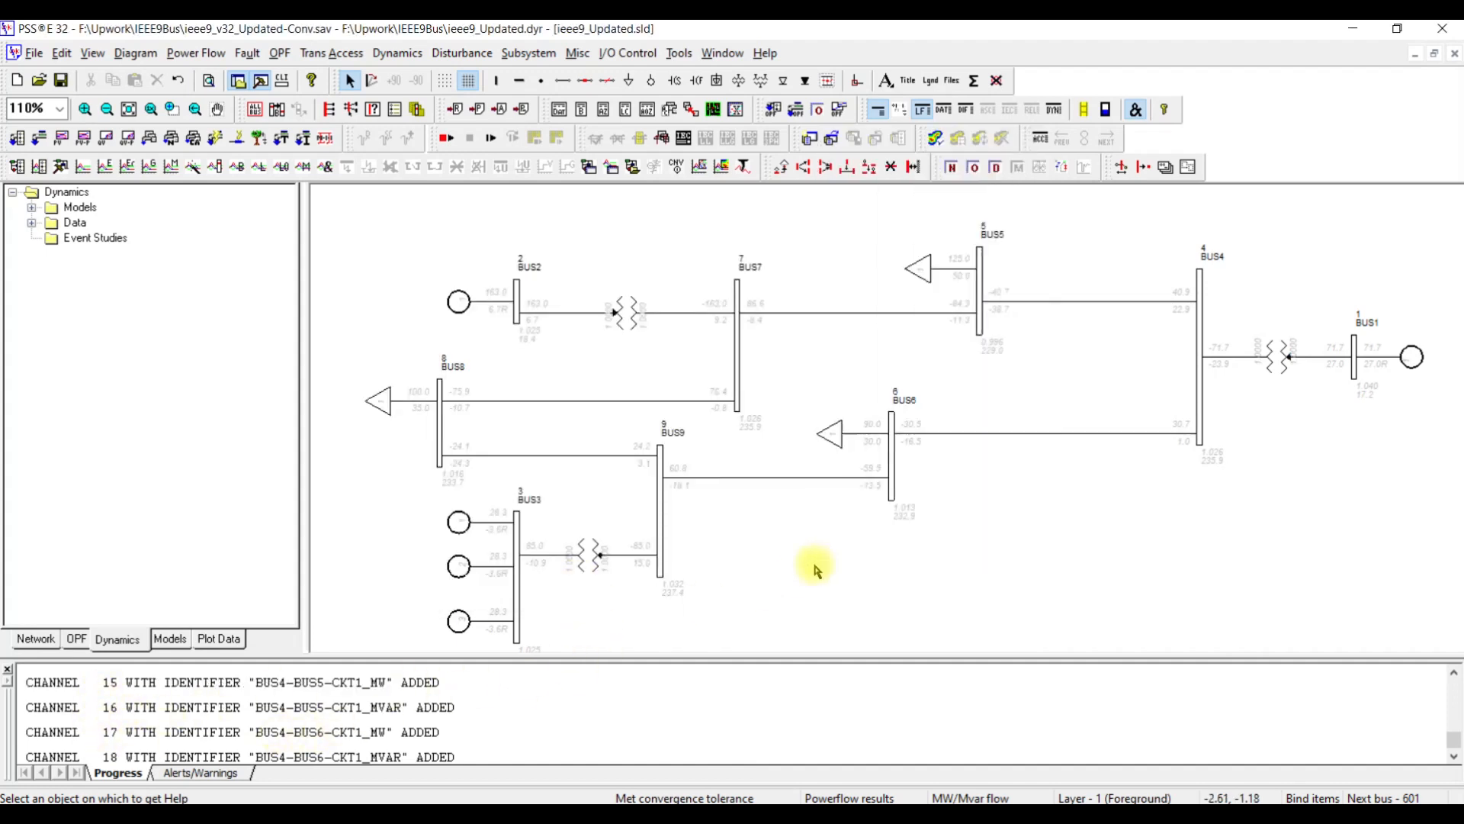
{"action": "key", "text": "ctrl+Tab"}
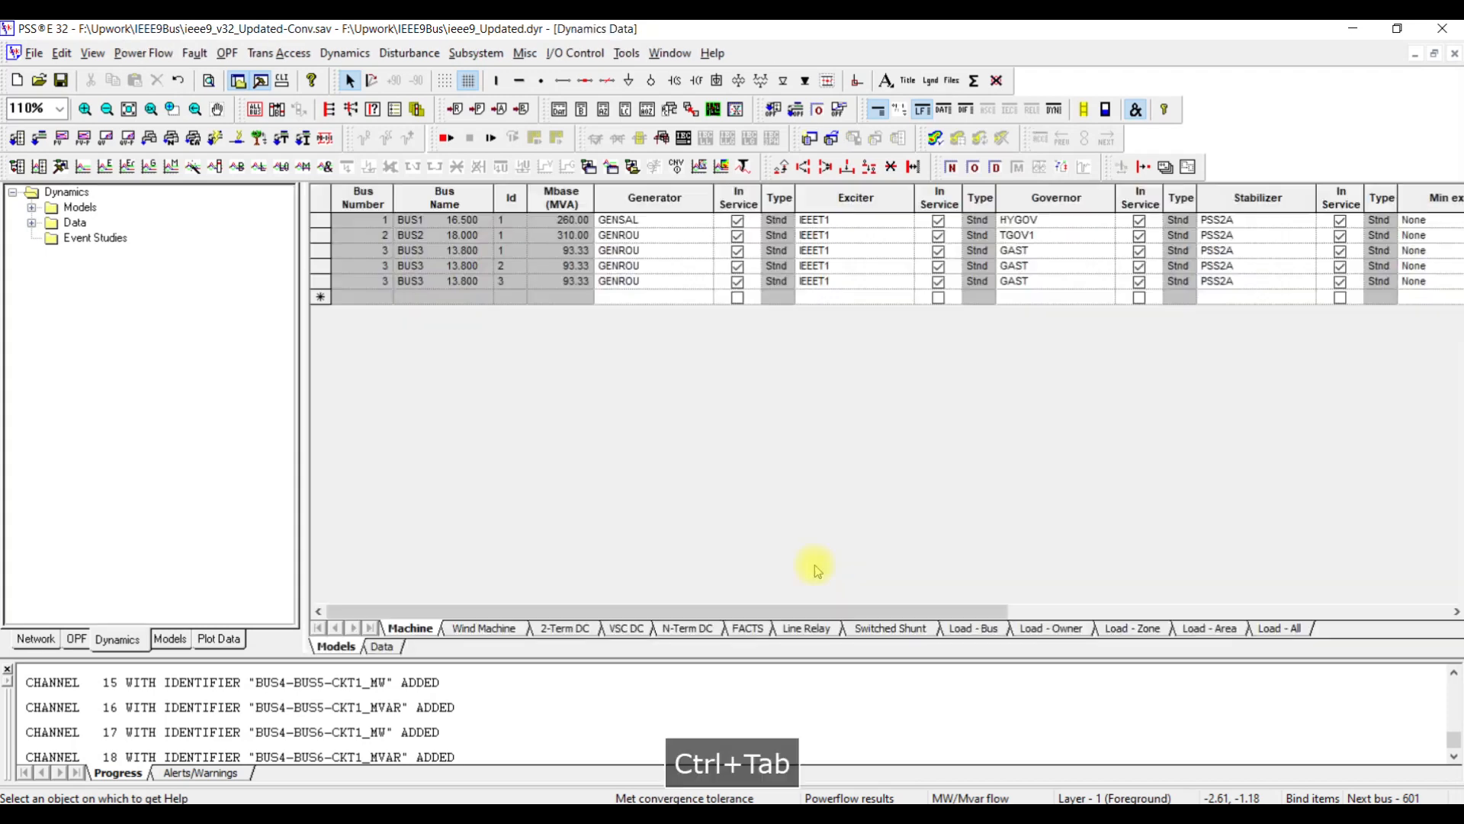
{"action": "left_click", "coordinate": [381, 646]}
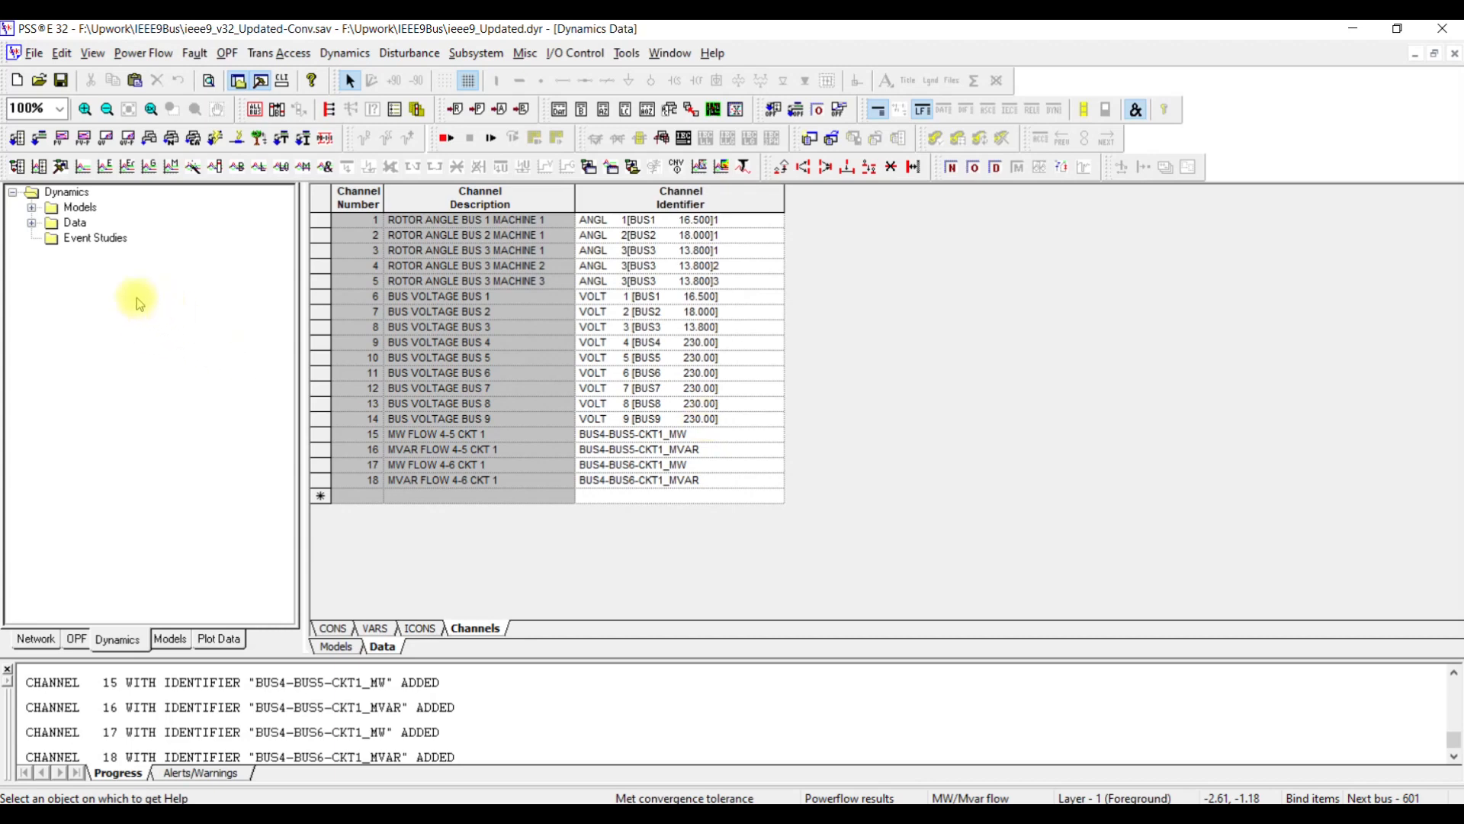
{"action": "left_click", "coordinate": [345, 55]}
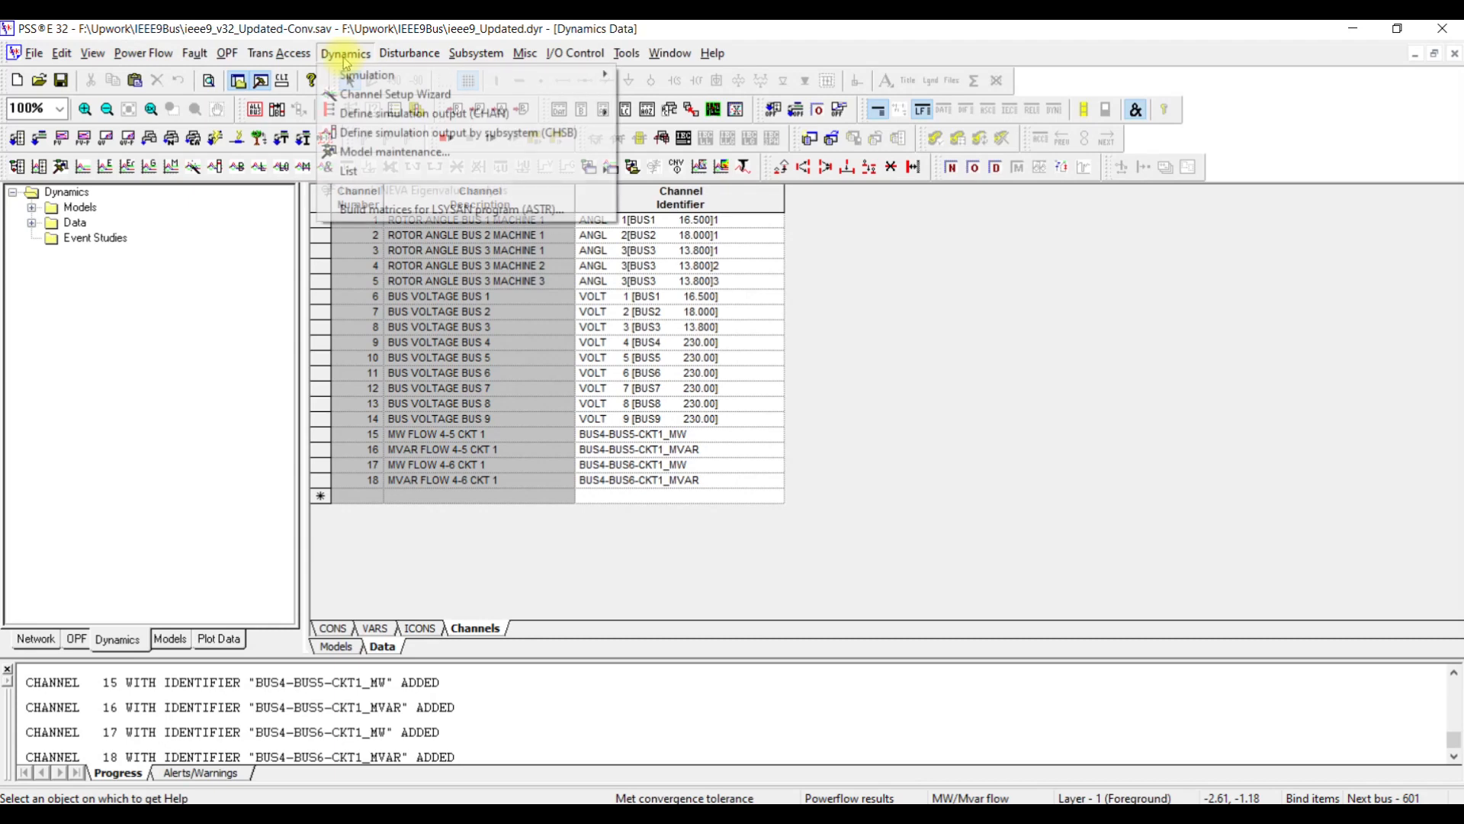
{"action": "mouse_move", "coordinate": [499, 76]}
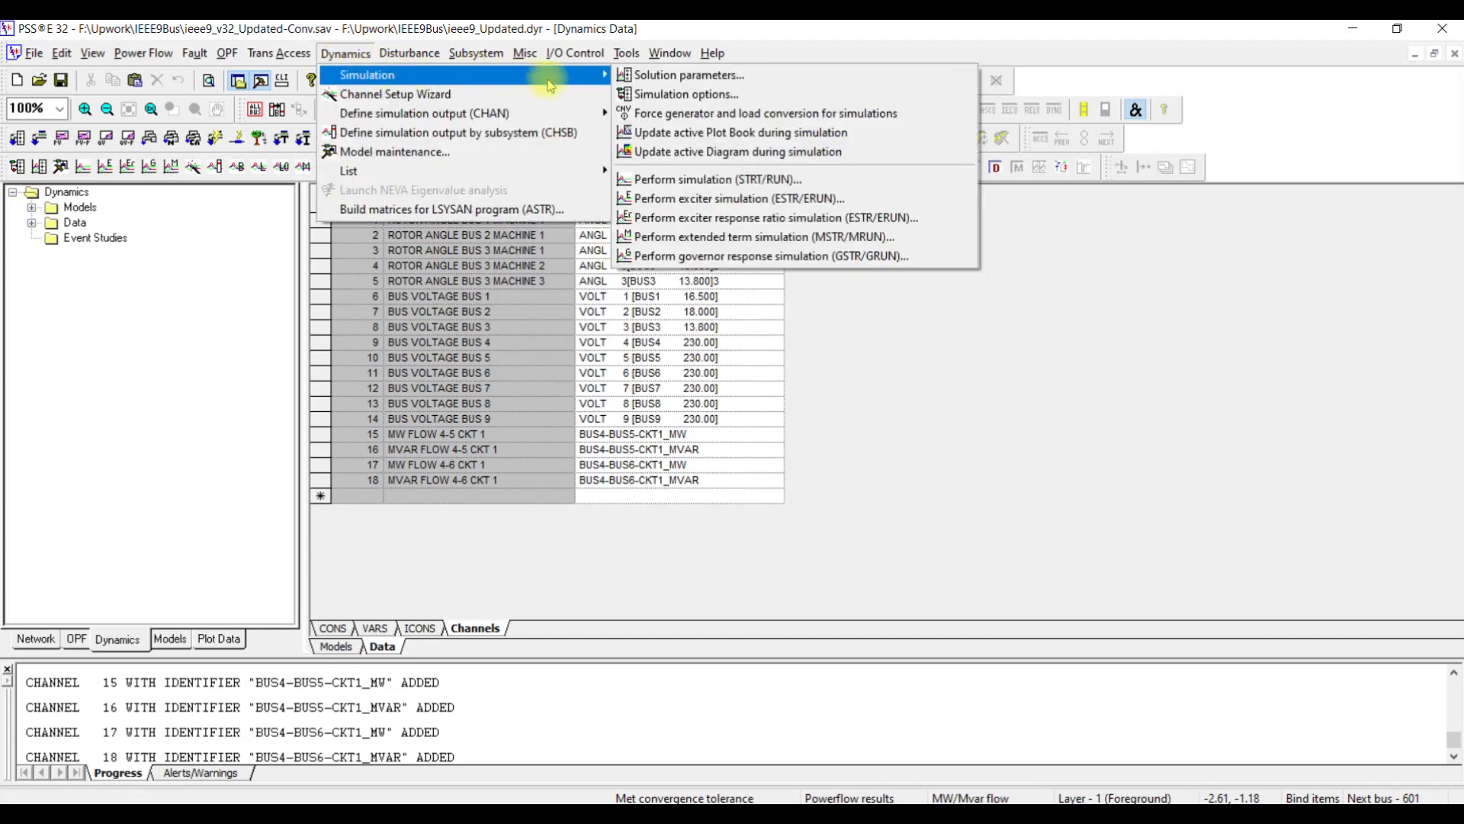
{"action": "left_click", "coordinate": [709, 95]}
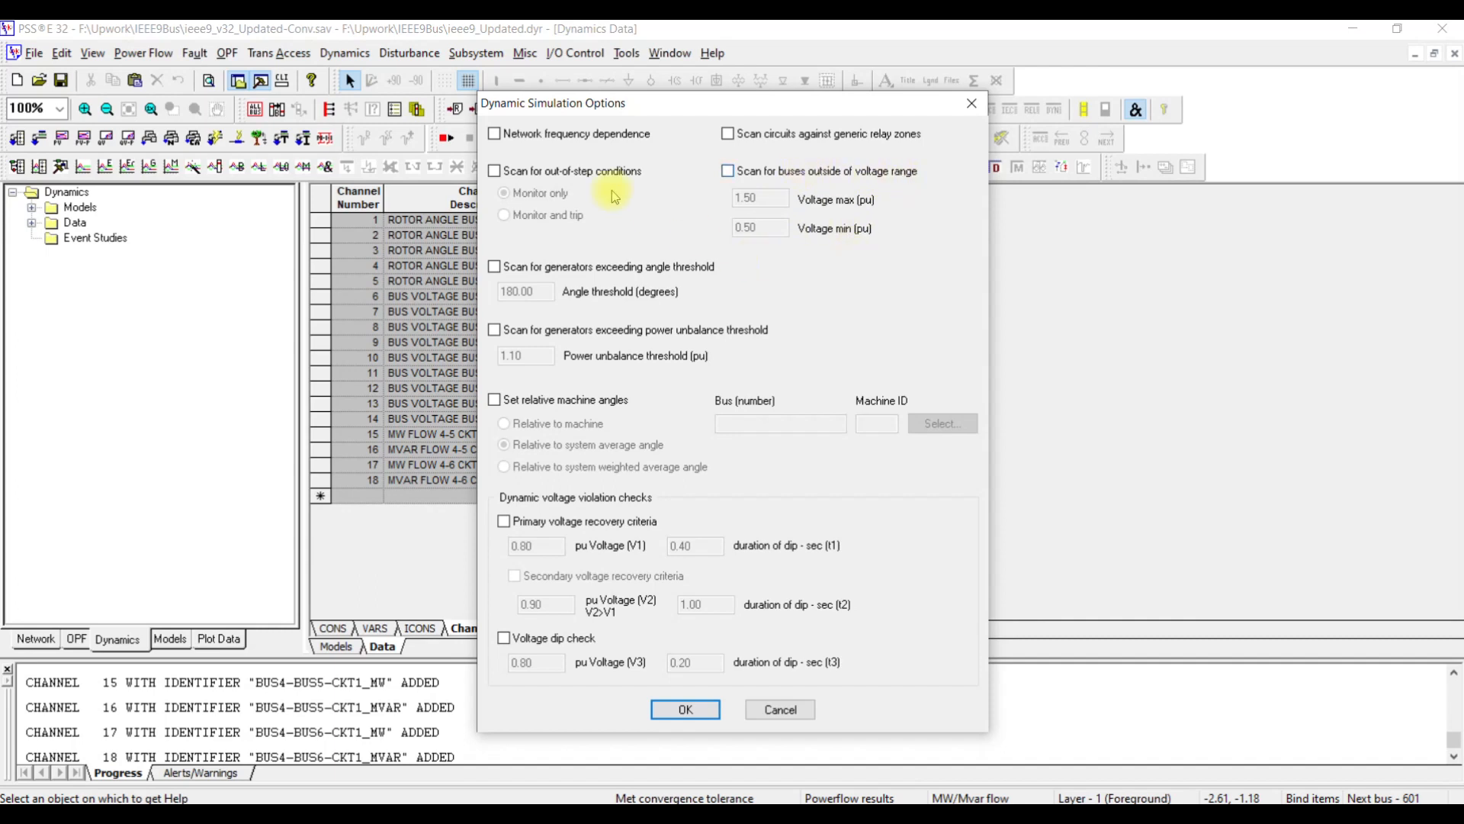
{"action": "left_click", "coordinate": [544, 408]}
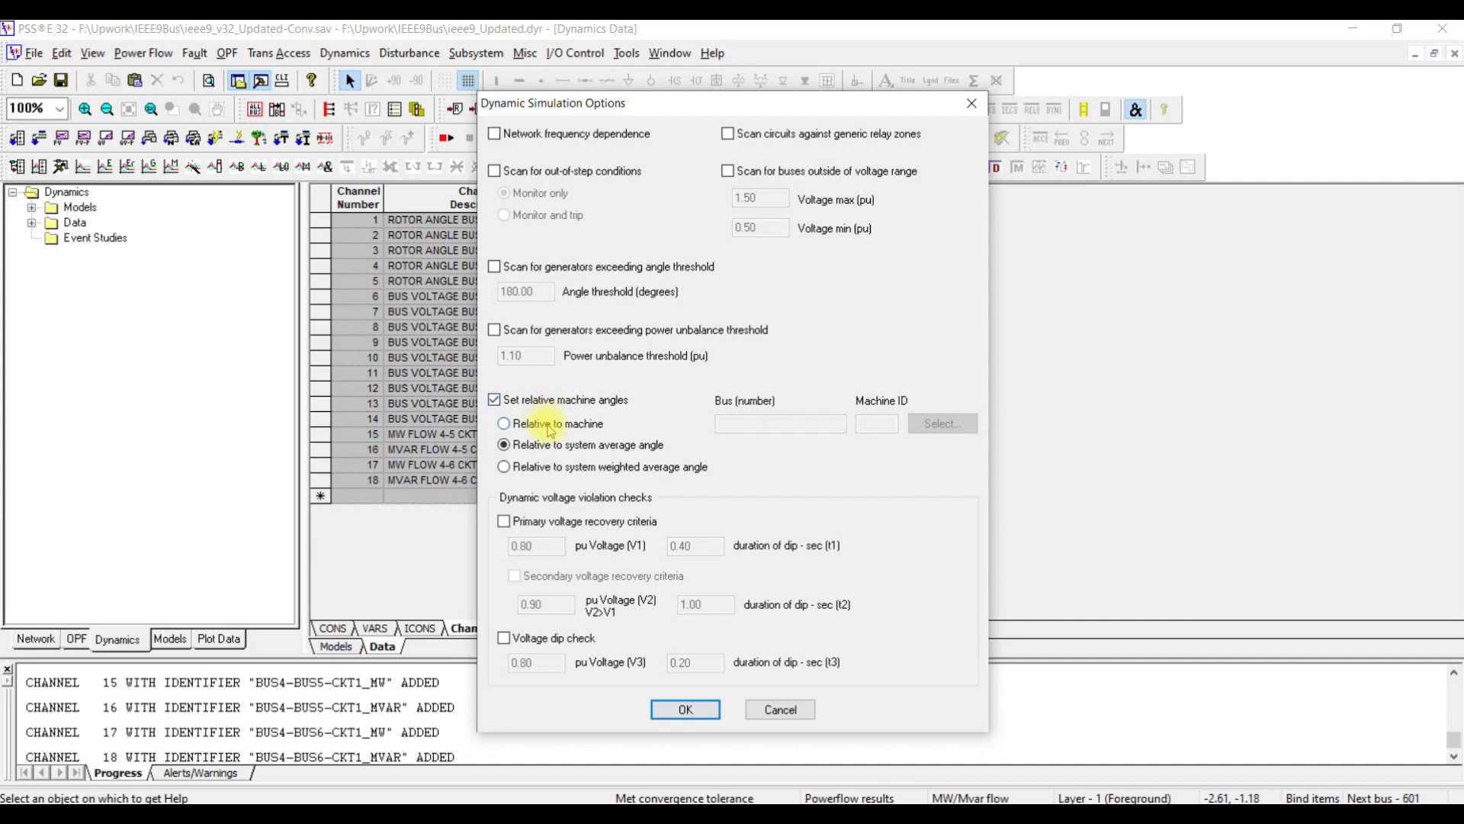
{"action": "left_click", "coordinate": [544, 429]}
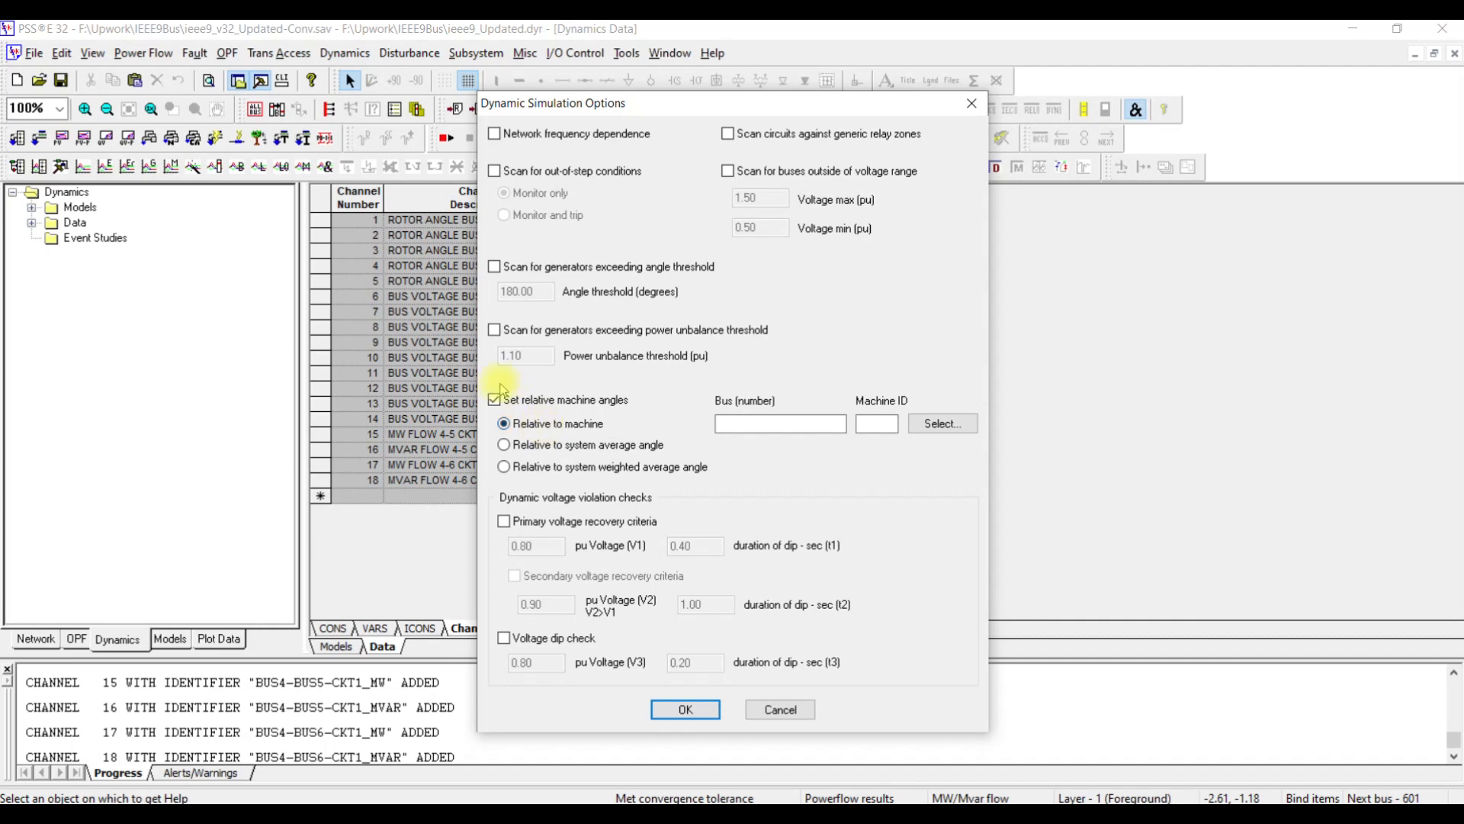
{"action": "left_click", "coordinate": [538, 401]}
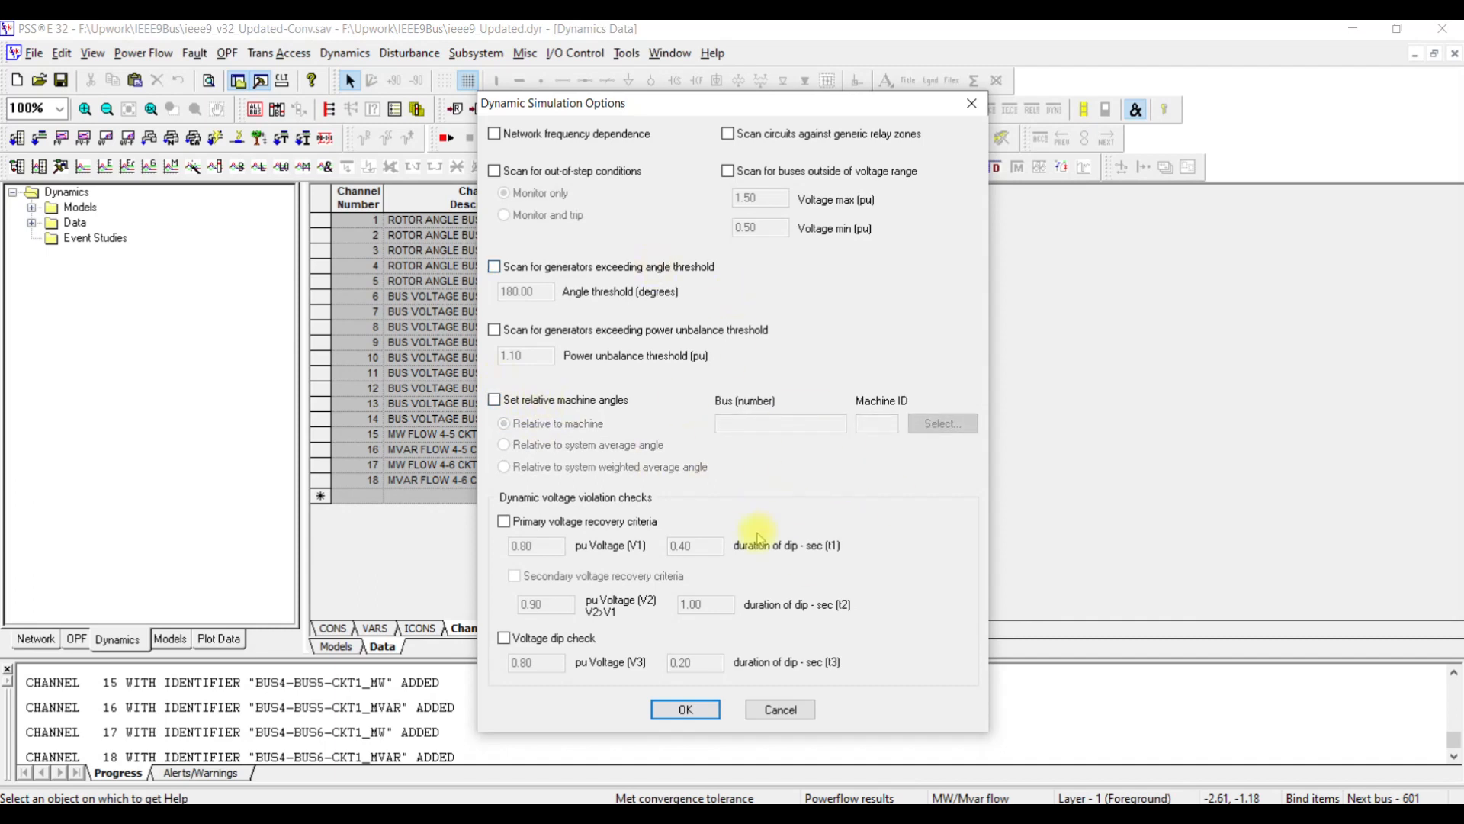
{"action": "left_click", "coordinate": [782, 712]}
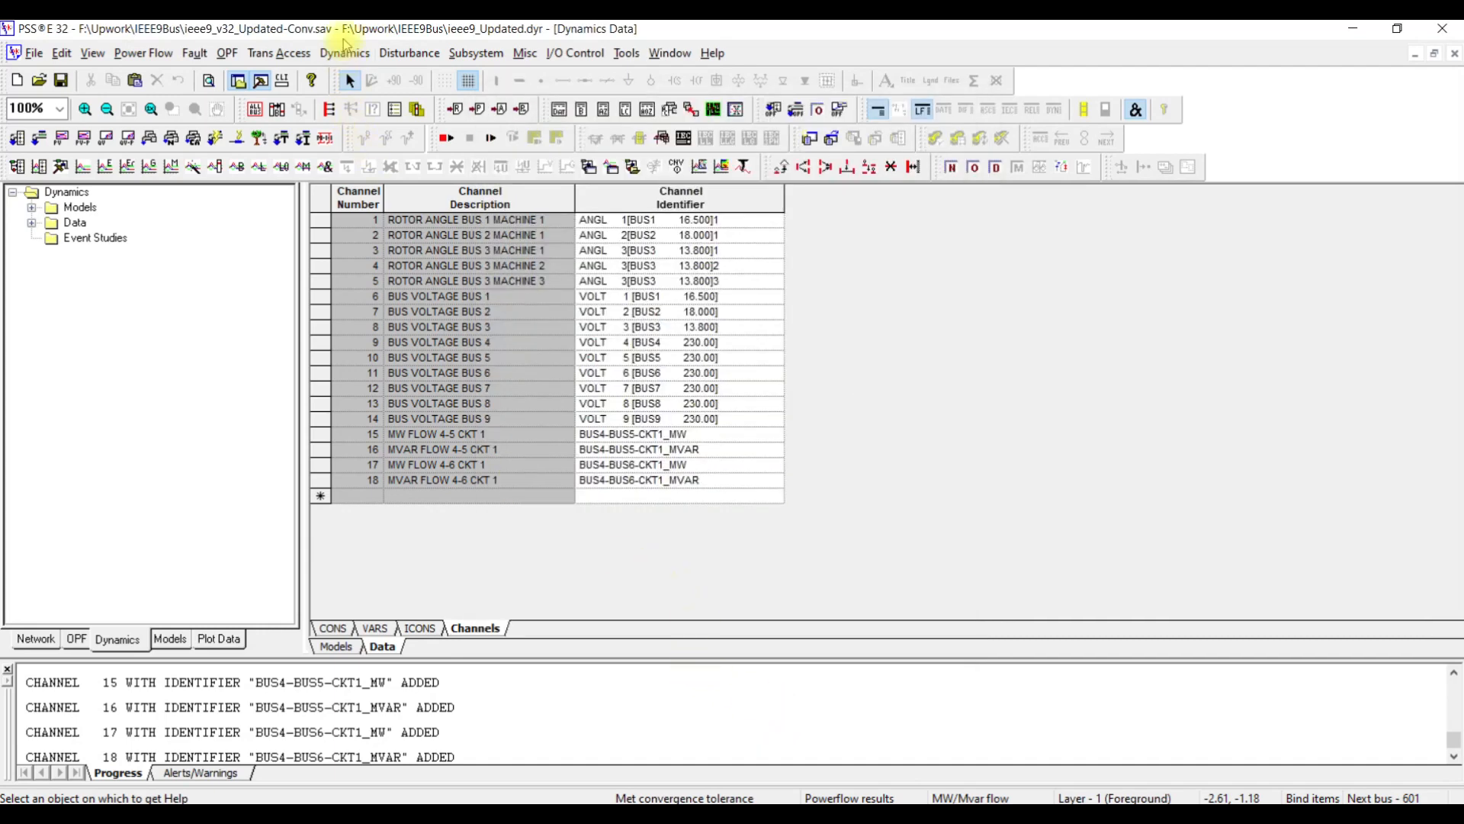
Step: Set the dynamic solution parameters to 200 network iterations, acceleration 0.4 and a delta of 0.0041
{"action": "left_click", "coordinate": [345, 53]}
{"action": "mouse_move", "coordinate": [395, 76]}
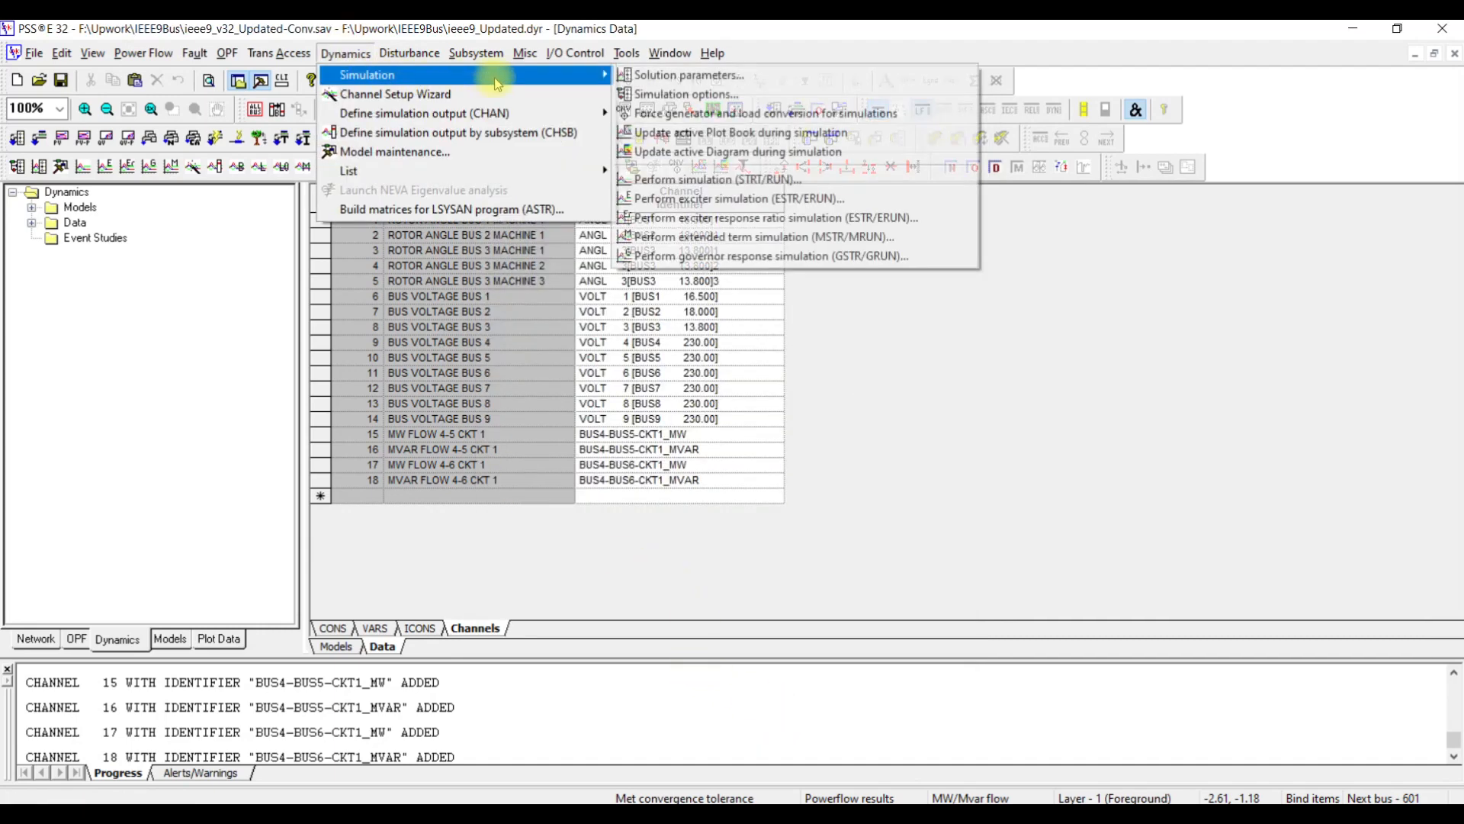
{"action": "left_click", "coordinate": [691, 75]}
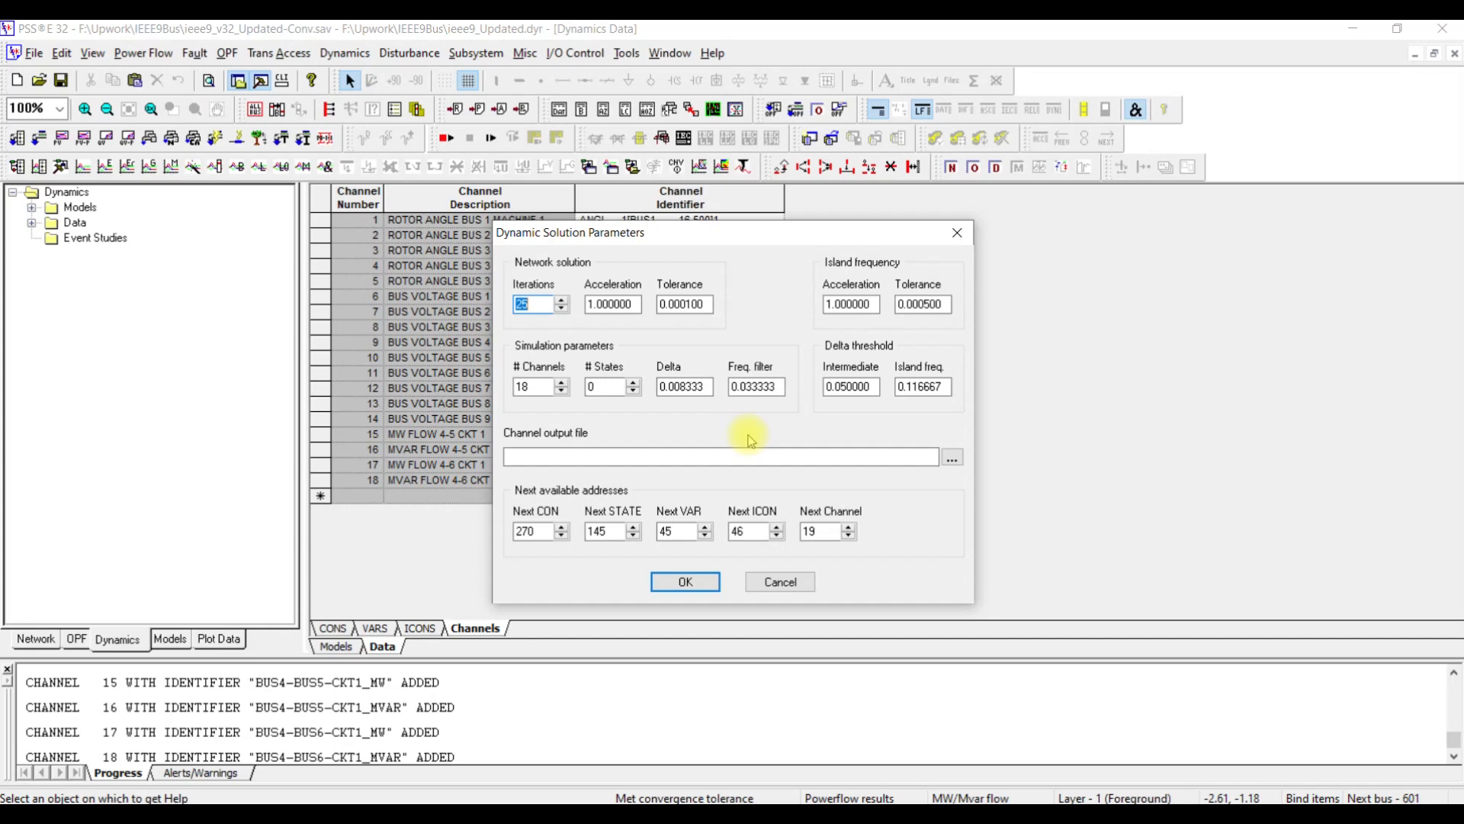
{"action": "type", "text": "200"}
{"action": "key", "text": "Tab"}
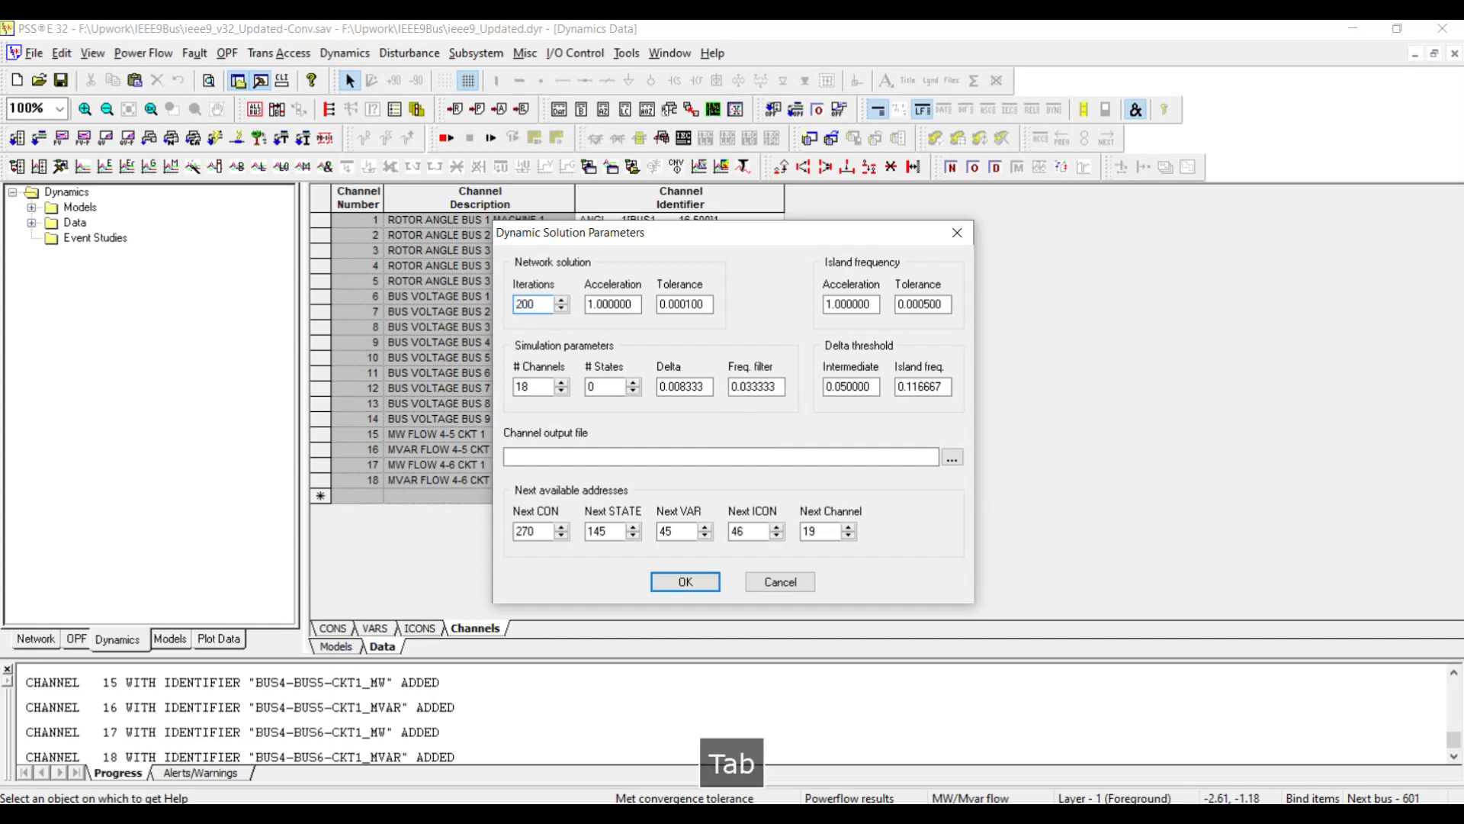
{"action": "type", "text": "0.4"}
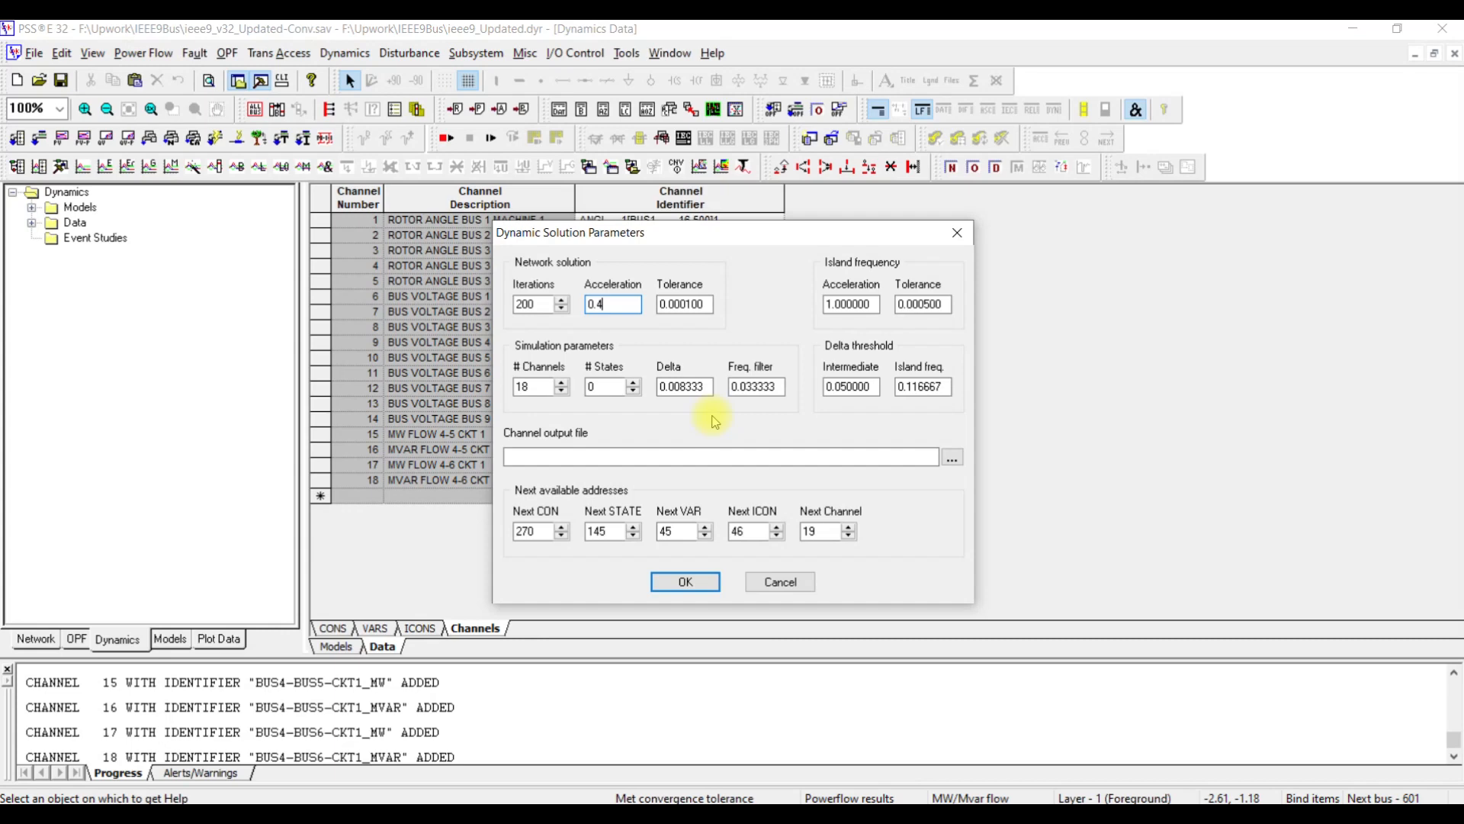
{"action": "left_click_drag", "start_coordinate": [703, 387], "coordinate": [683, 390]}
{"action": "type", "text": "41"}
{"action": "left_click", "coordinate": [675, 584]}
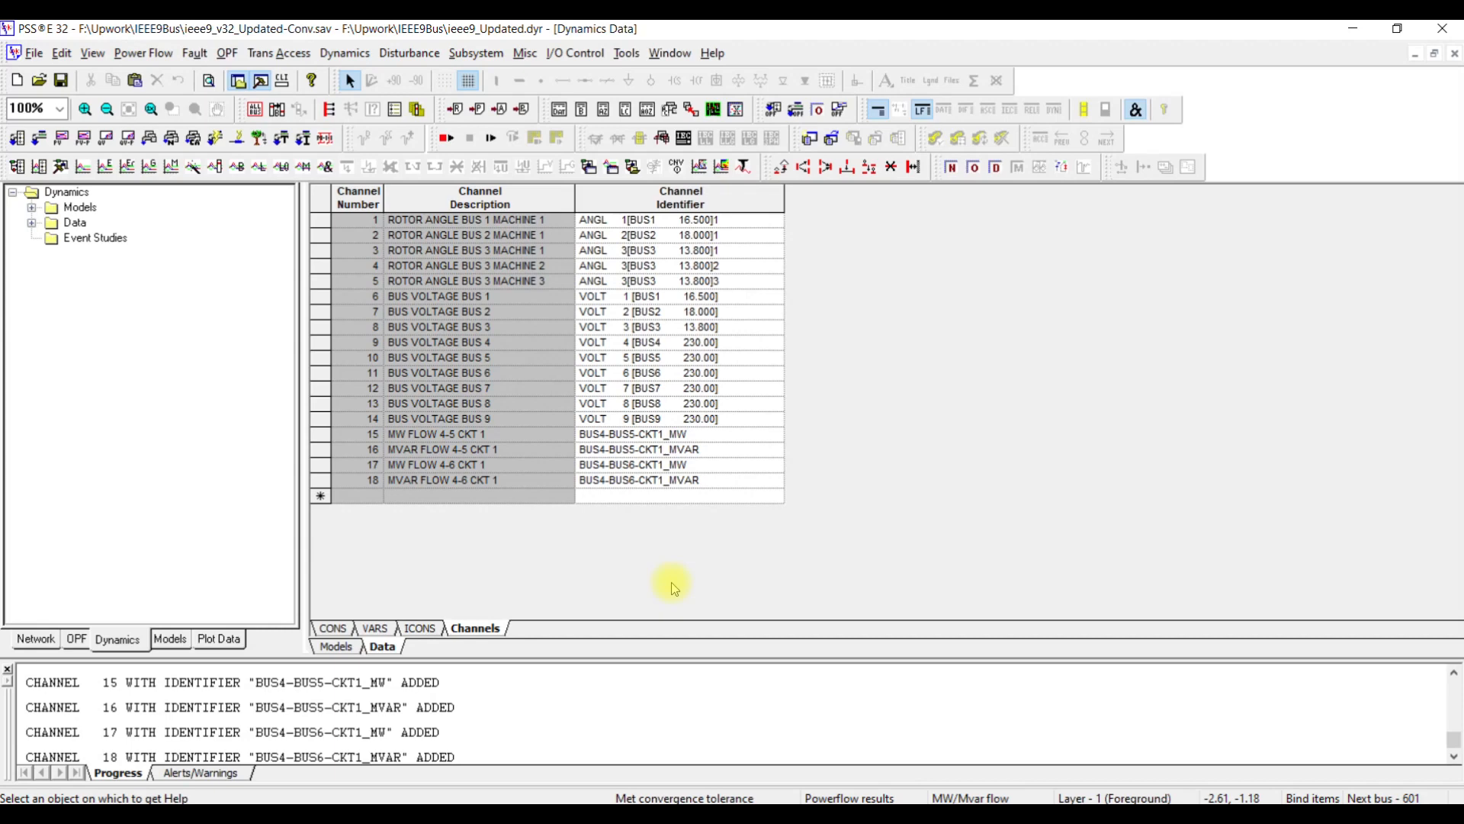
Step: Return to the machine models table and save the dynamics snapshot as ieee9_Updated.snp in the IEEE9Bus folder
{"action": "left_click", "coordinate": [336, 646]}
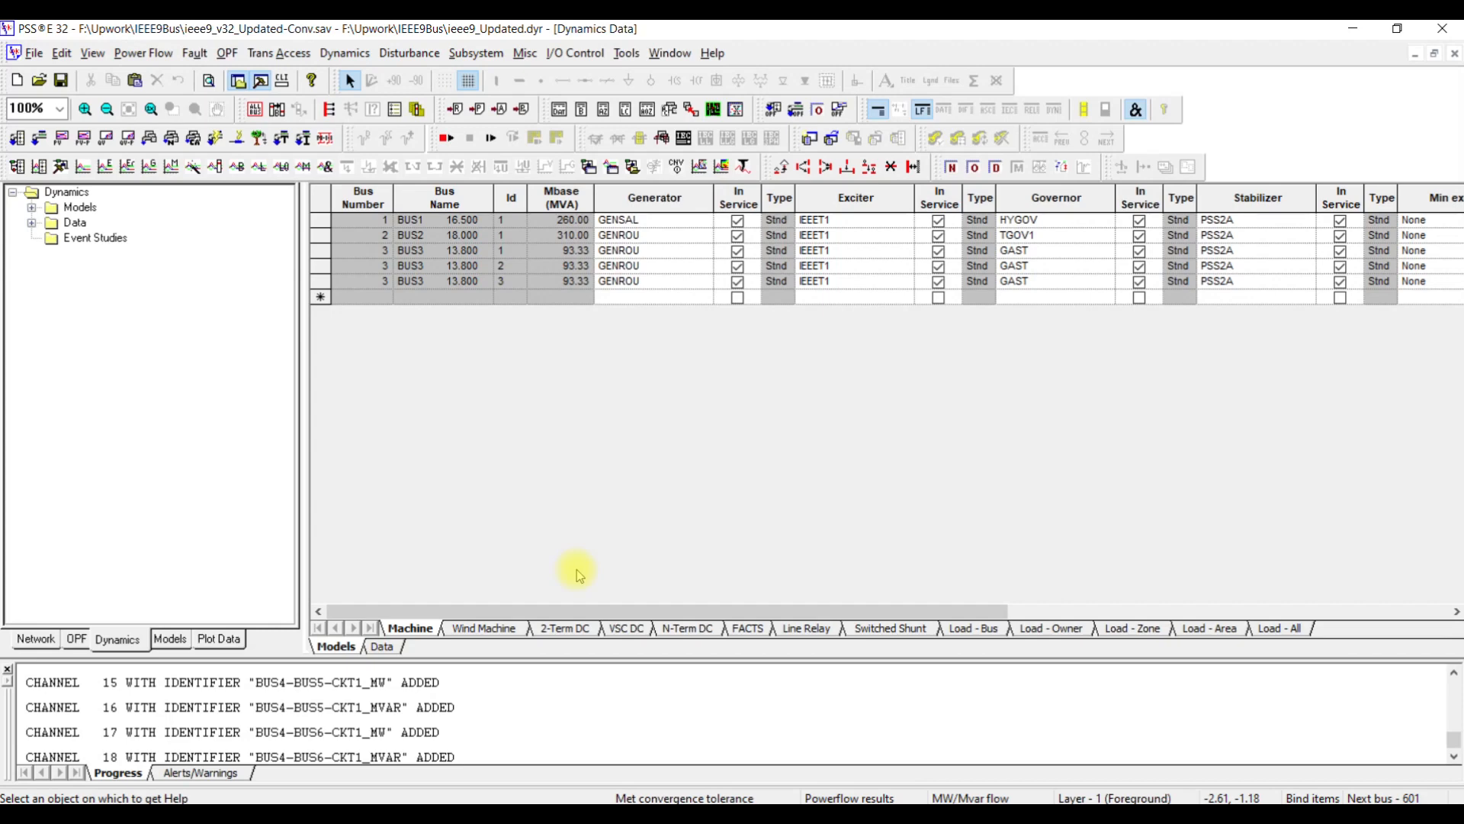
{"action": "key", "text": "ctrl+s"}
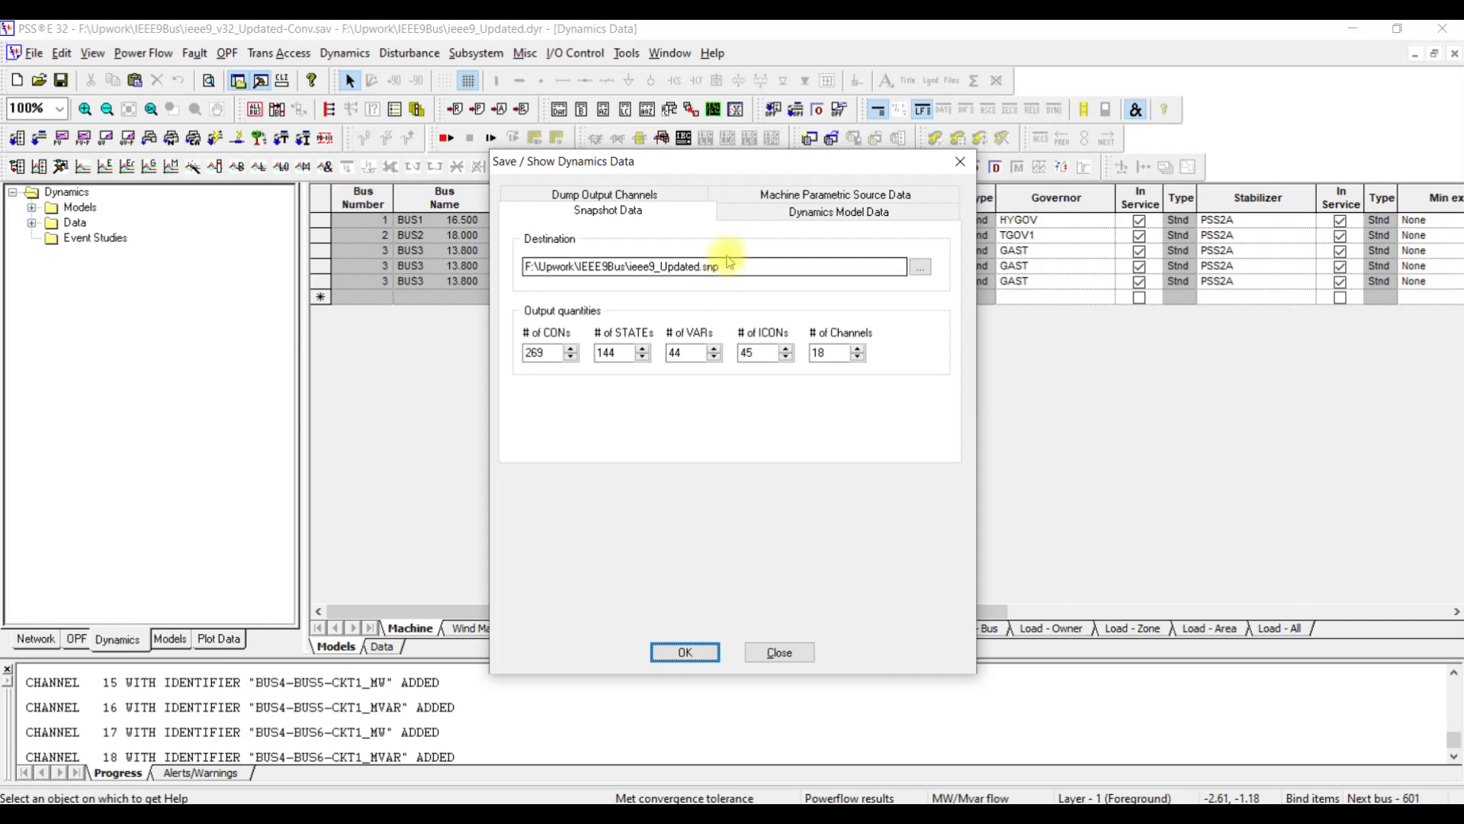
{"action": "left_click", "coordinate": [705, 652]}
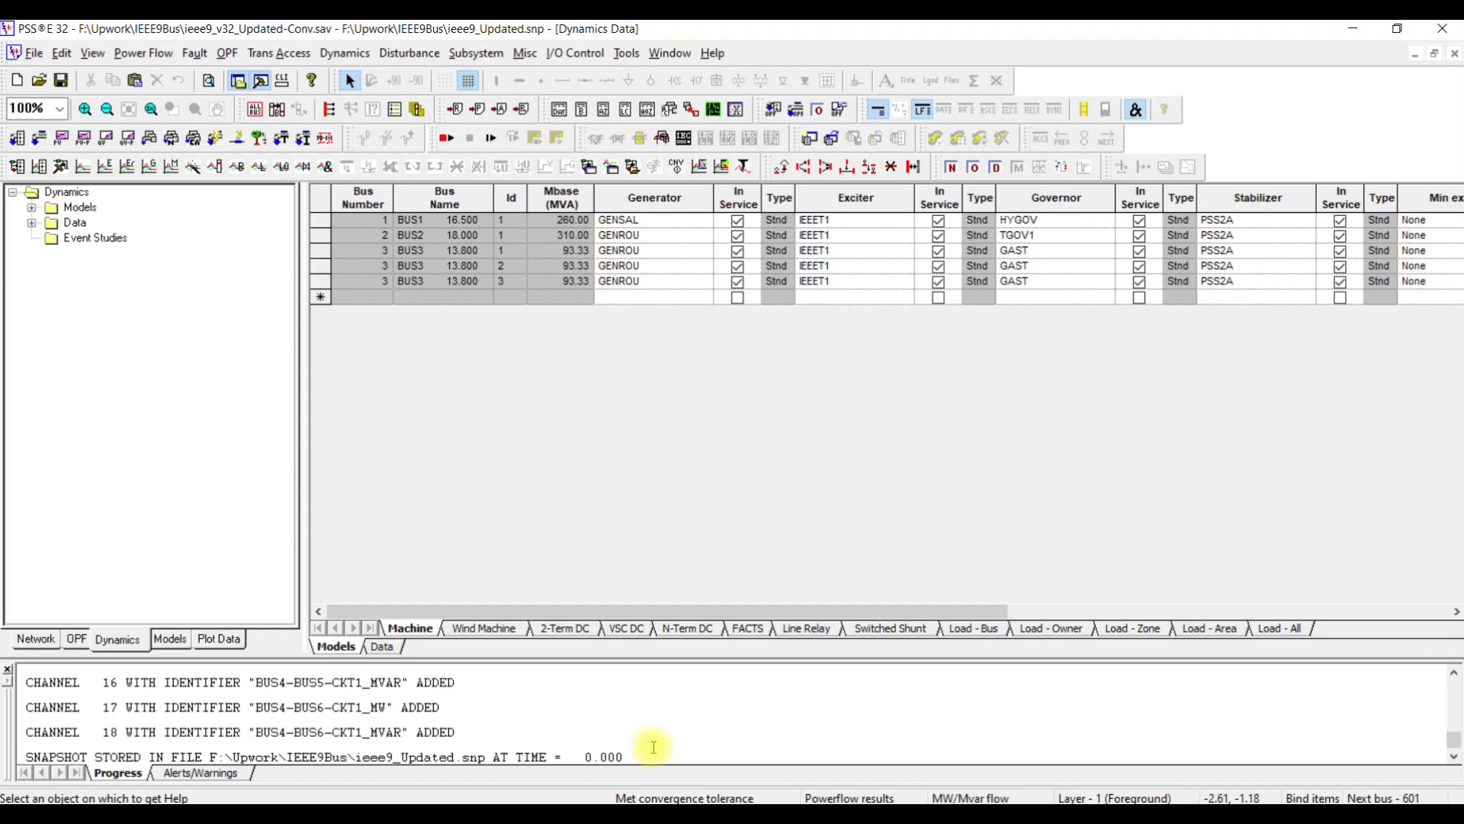
{"action": "key", "text": "ctrl+Tab"}
{"action": "key", "text": "ctrl+Tab"}
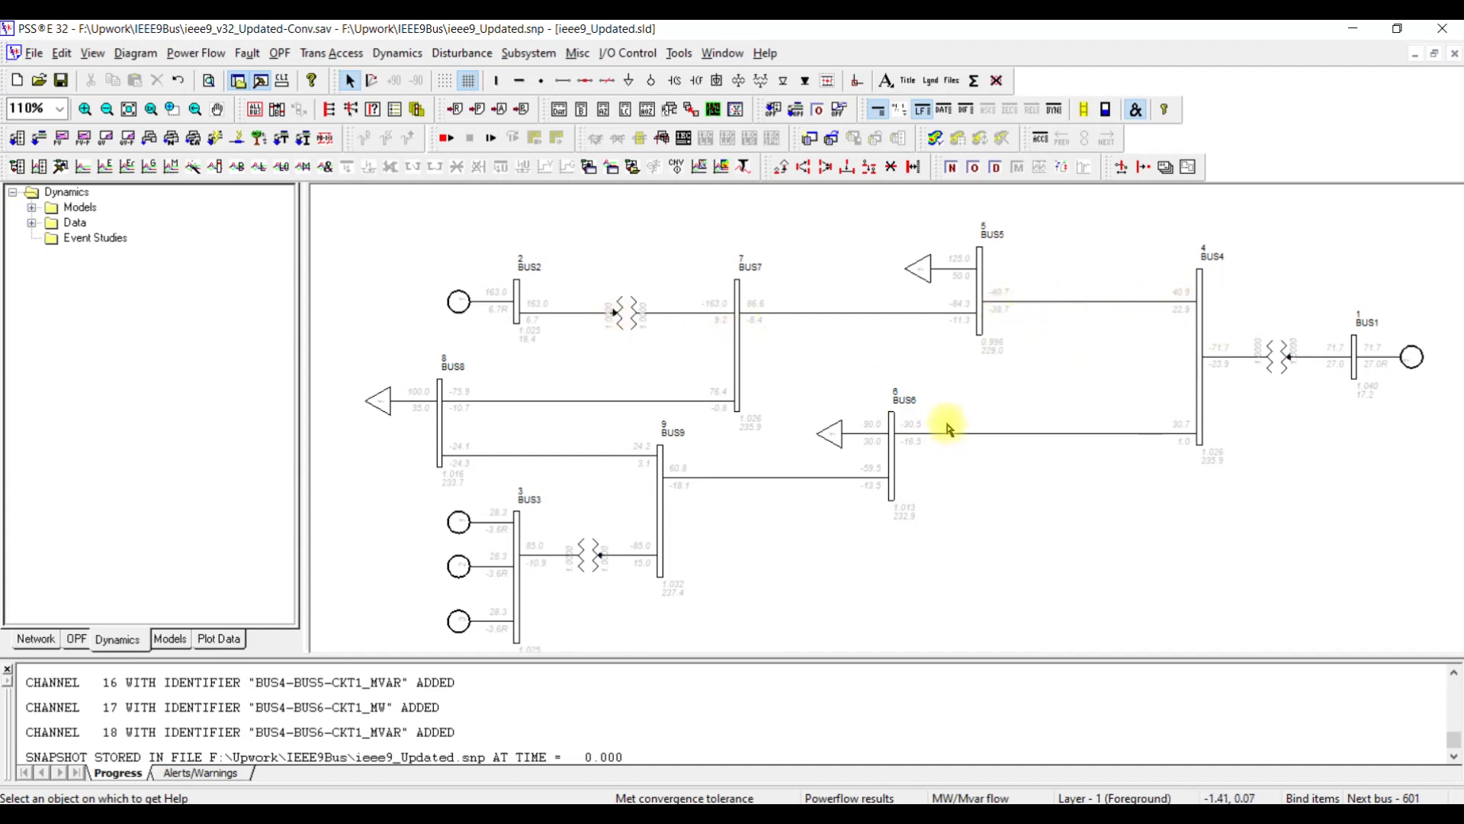
{"action": "key", "text": "ctrl+Tab"}
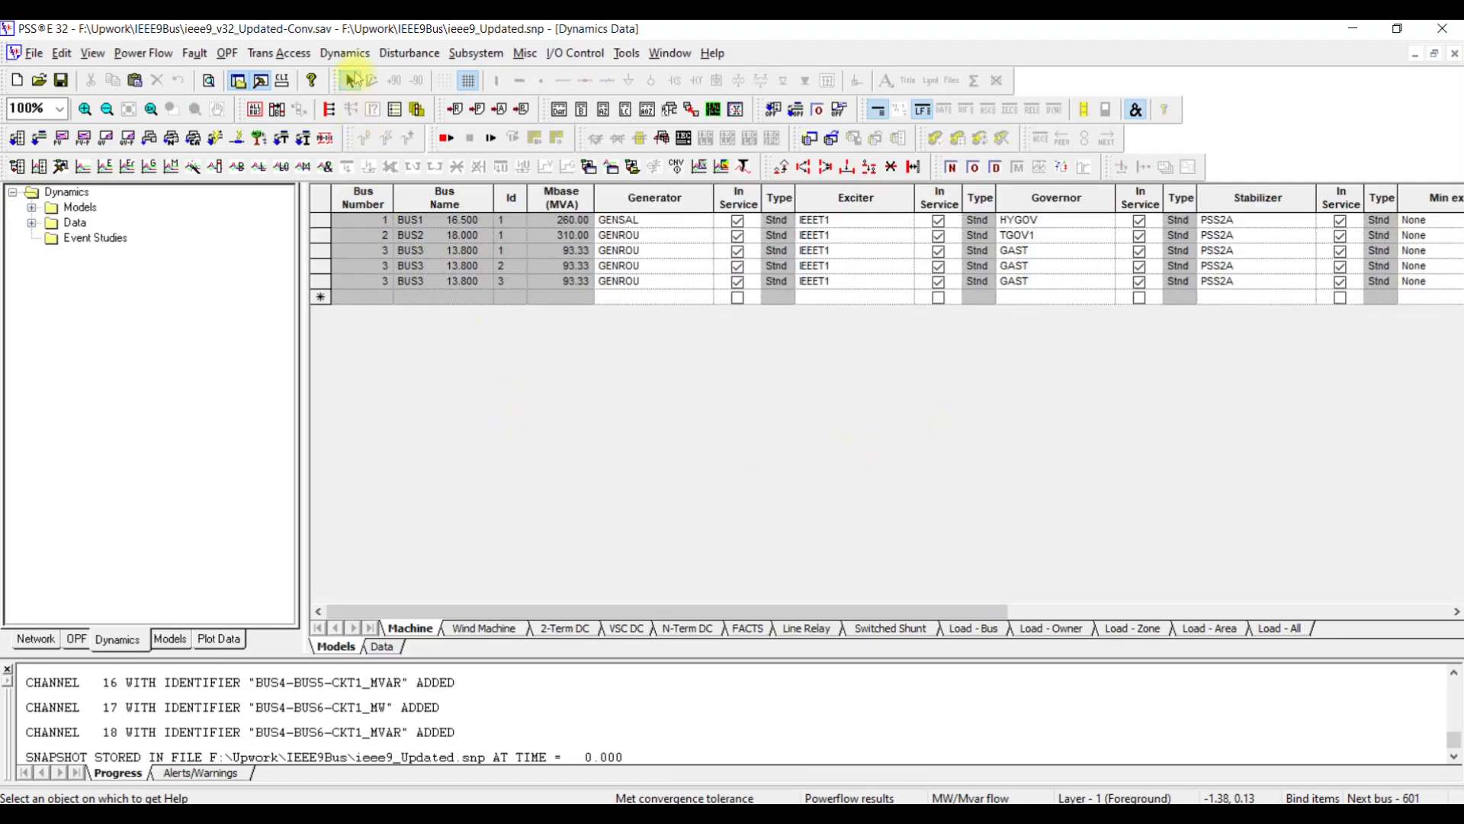
Step: Start a dynamic simulation (STRT/RUN) setup with 3Ph_TSA_Flt_Bus4_Trip_4-5_100ms as the channel output file in the IEEE9Bus folder
{"action": "left_click", "coordinate": [347, 53]}
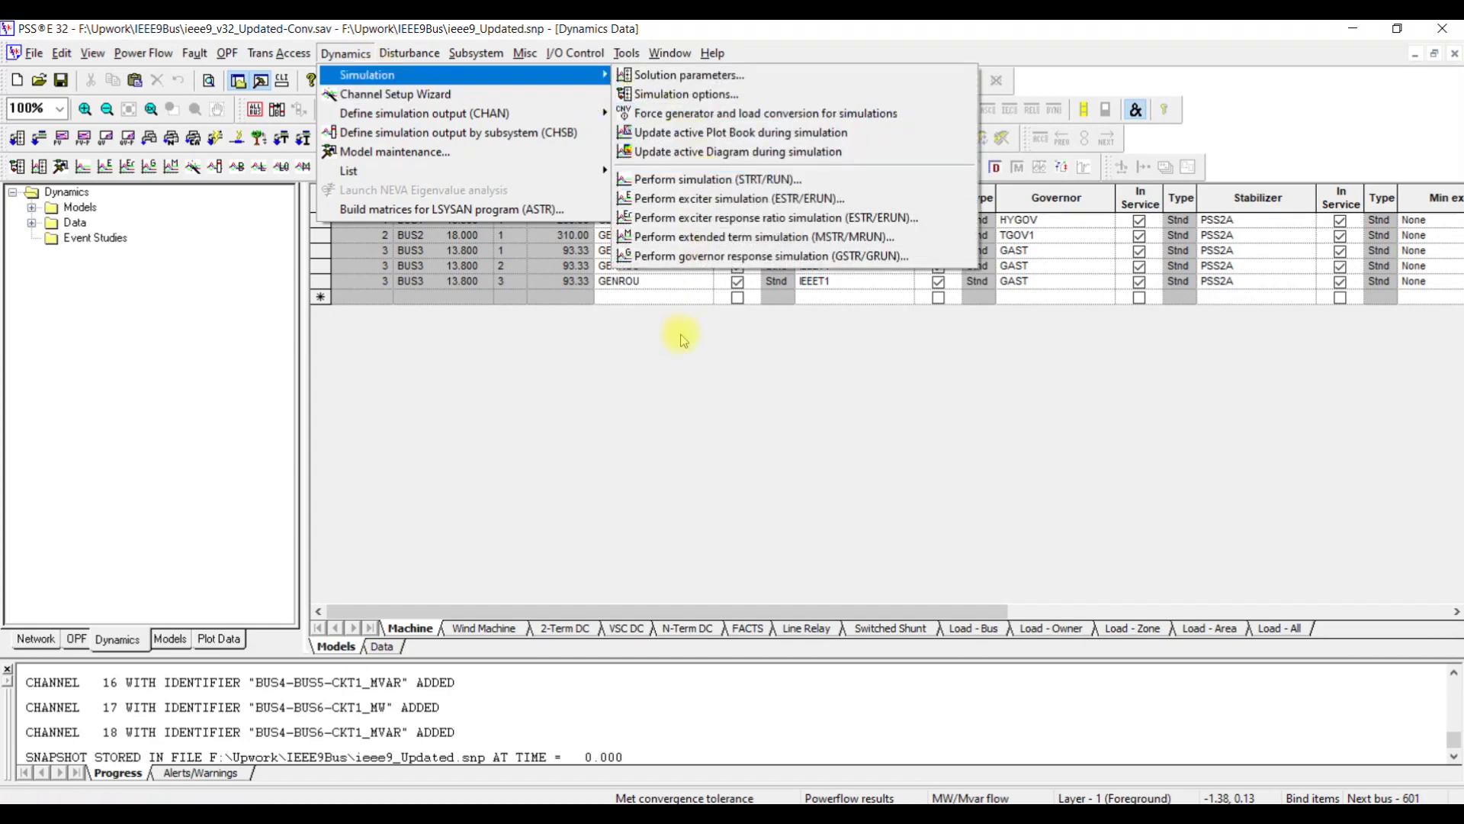
{"action": "left_click", "coordinate": [688, 362]}
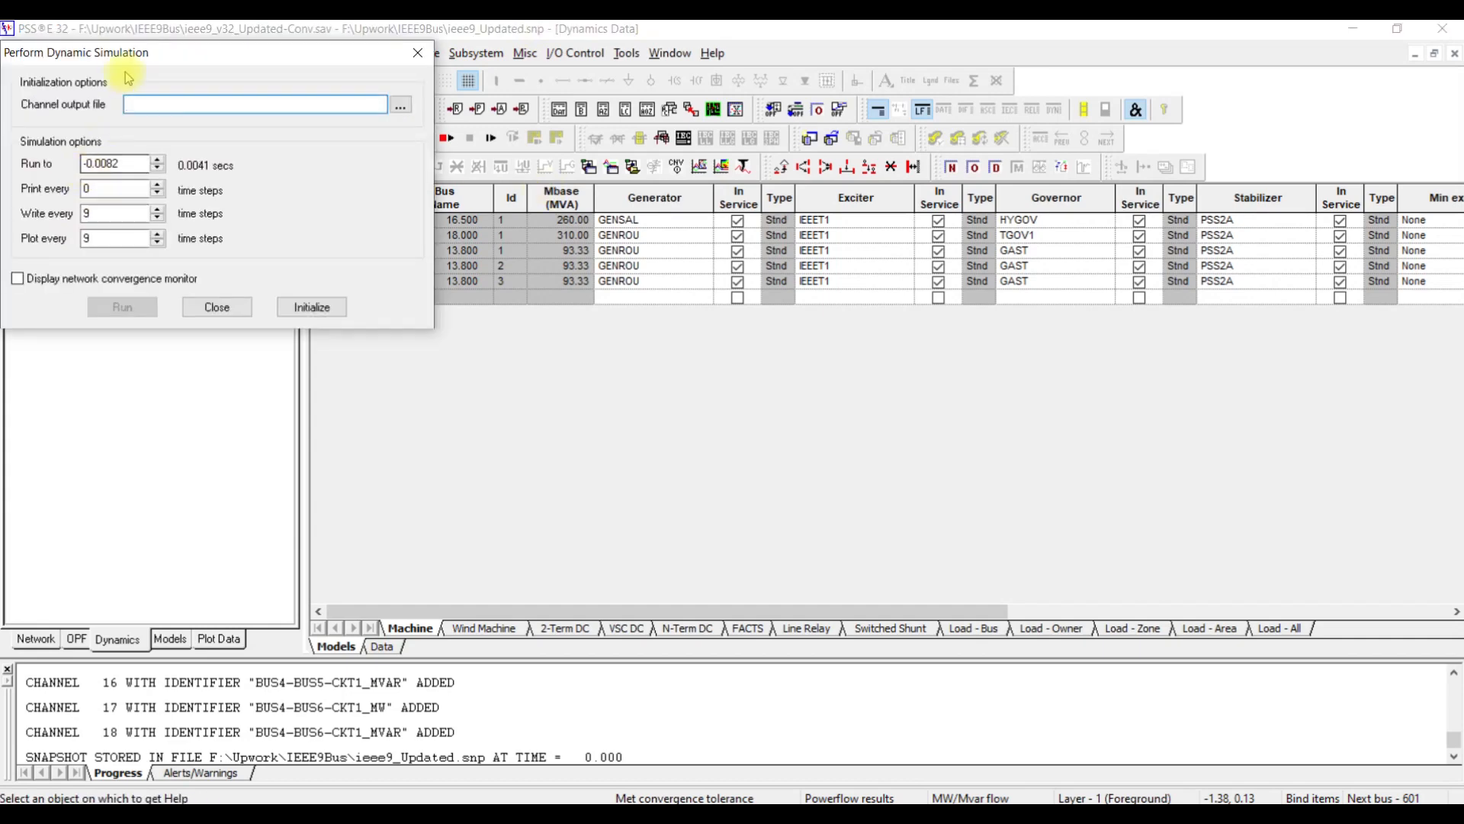
{"action": "left_click_drag", "start_coordinate": [131, 57], "coordinate": [900, 280]}
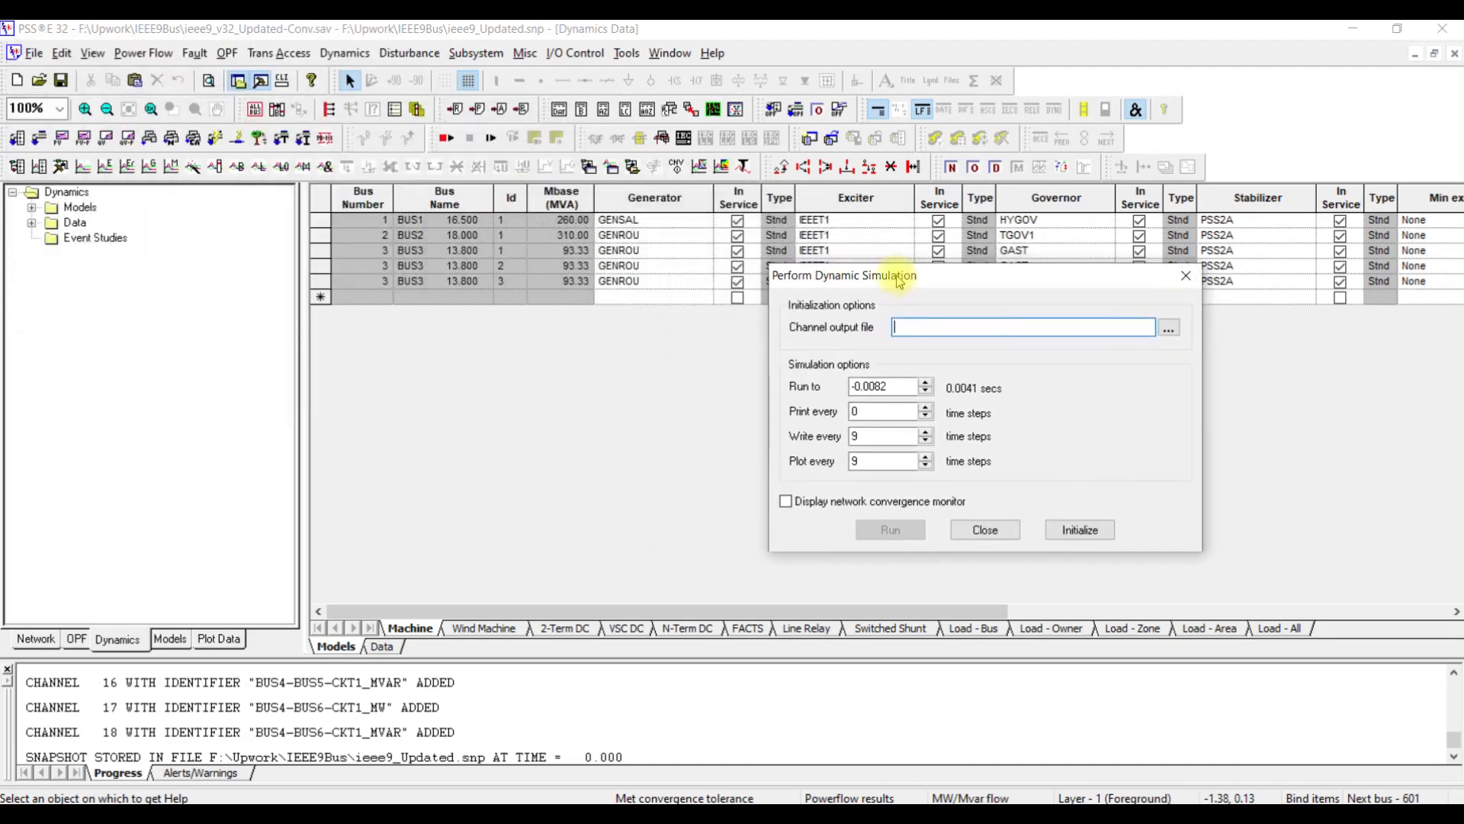
{"action": "left_click", "coordinate": [1175, 327]}
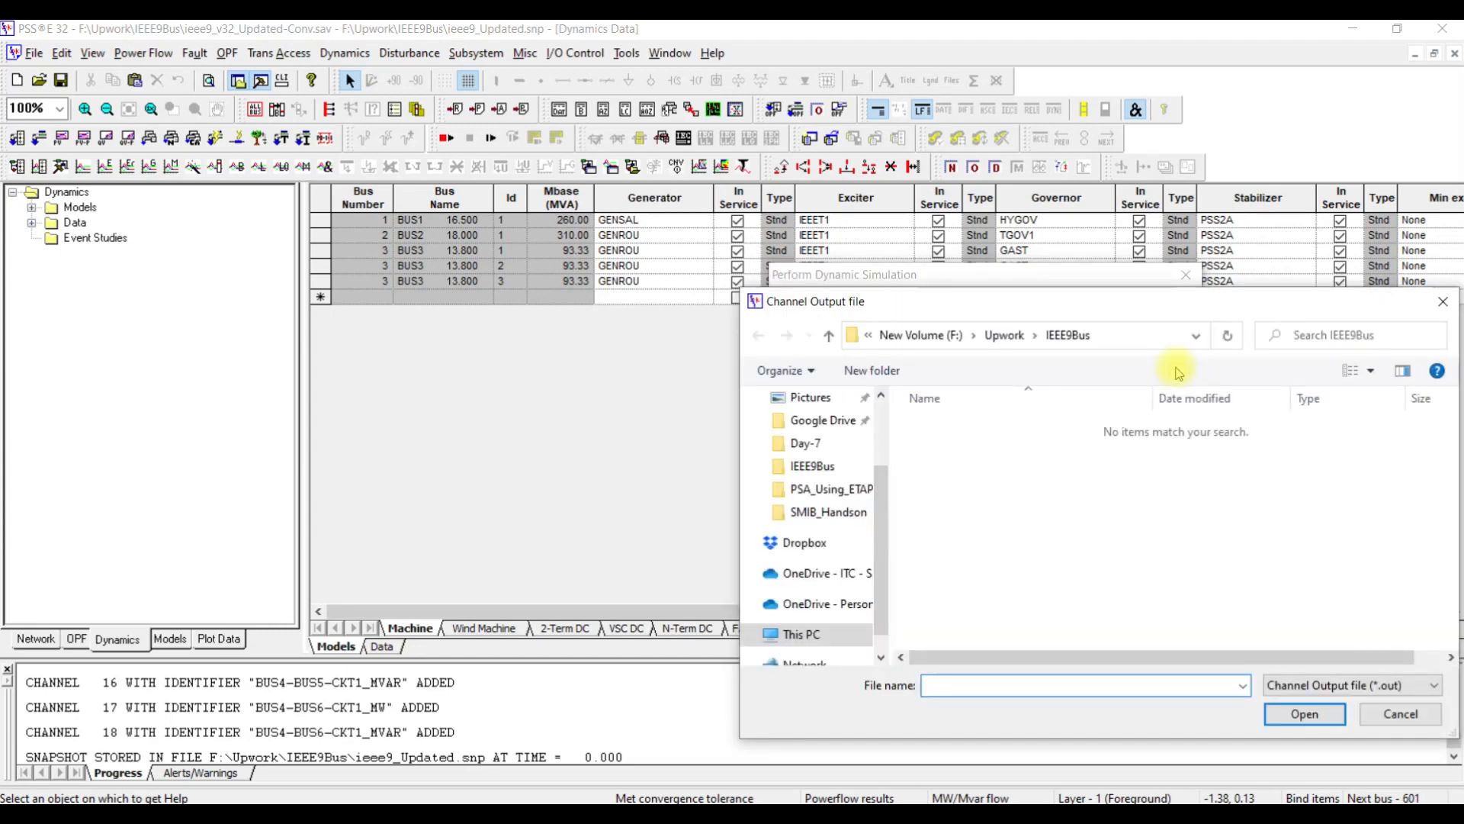
{"action": "type", "text": "3Ph"}
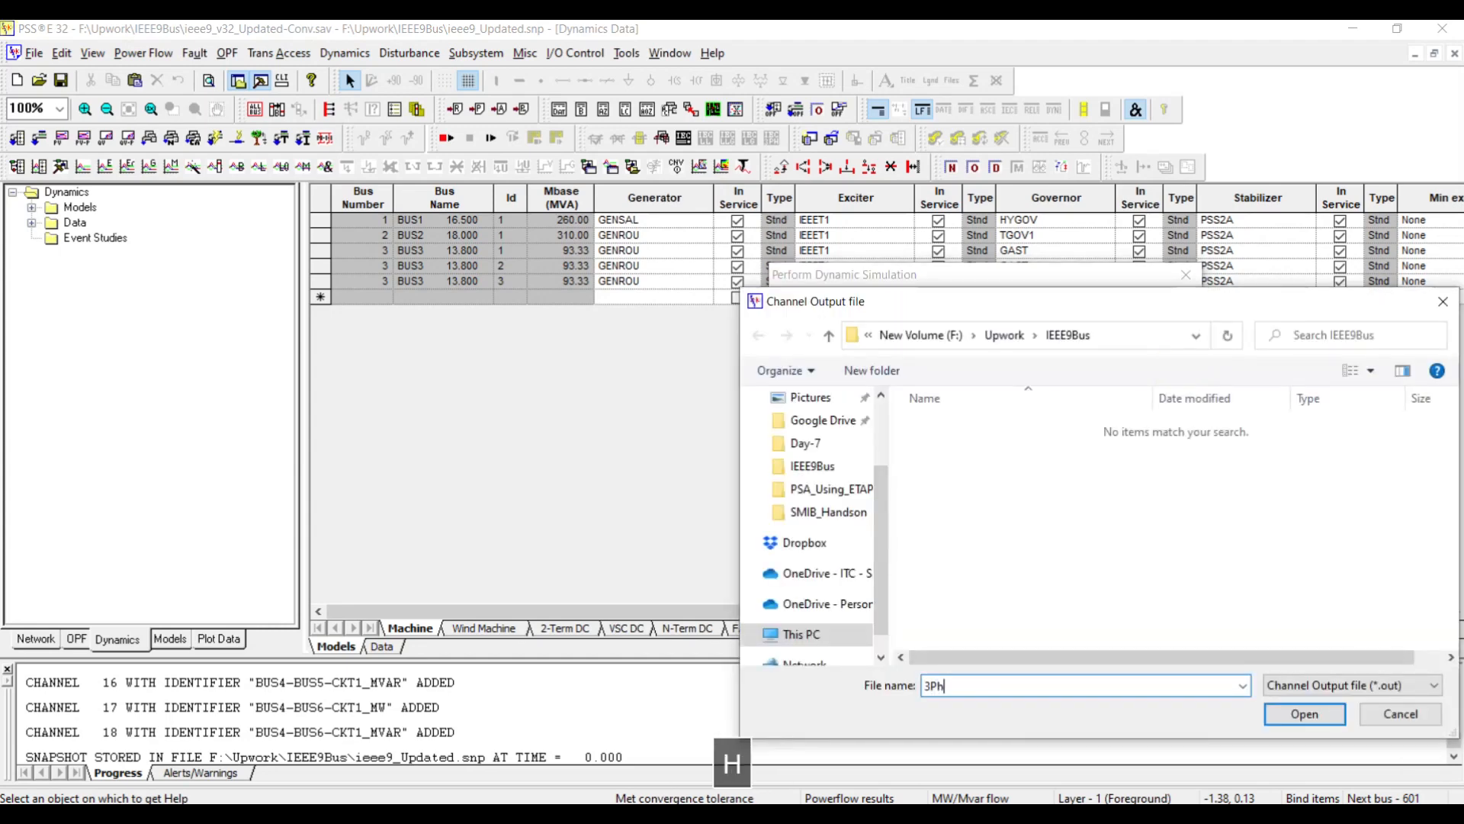
{"action": "type", "text": "_TS"}
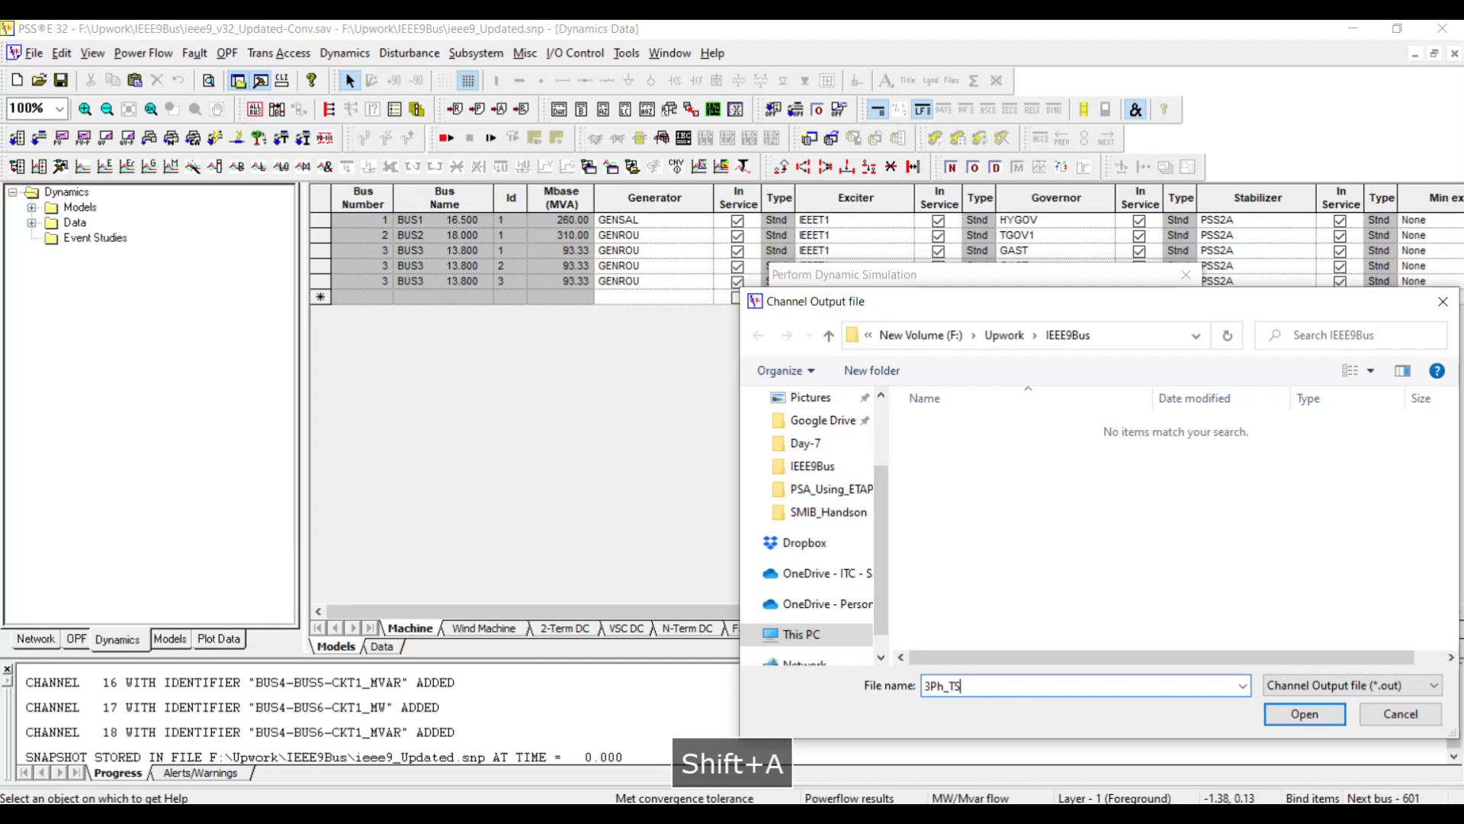
{"action": "type", "text": "A_"}
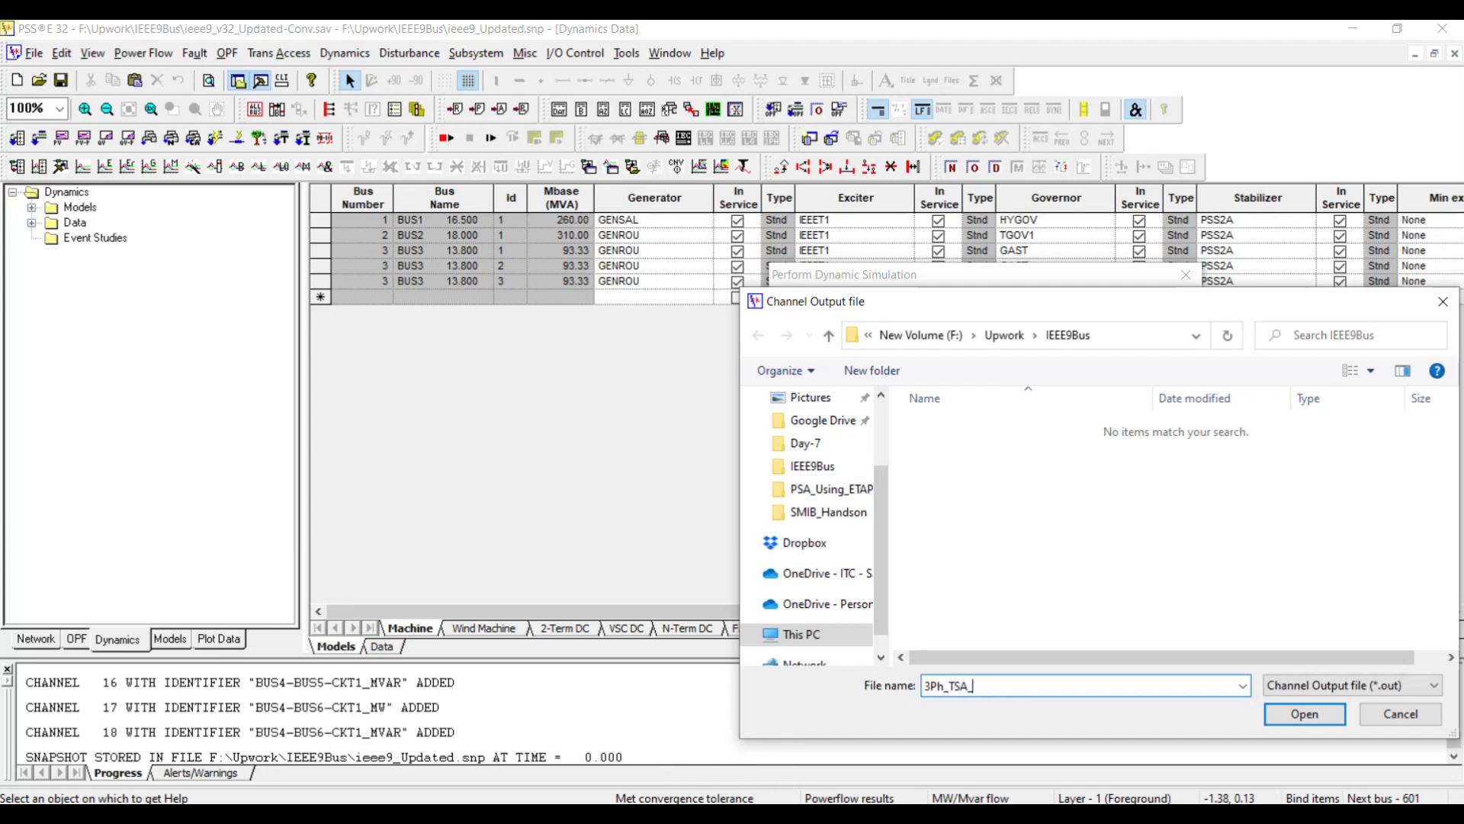
{"action": "type", "text": "Flt_Bus4_trip"}
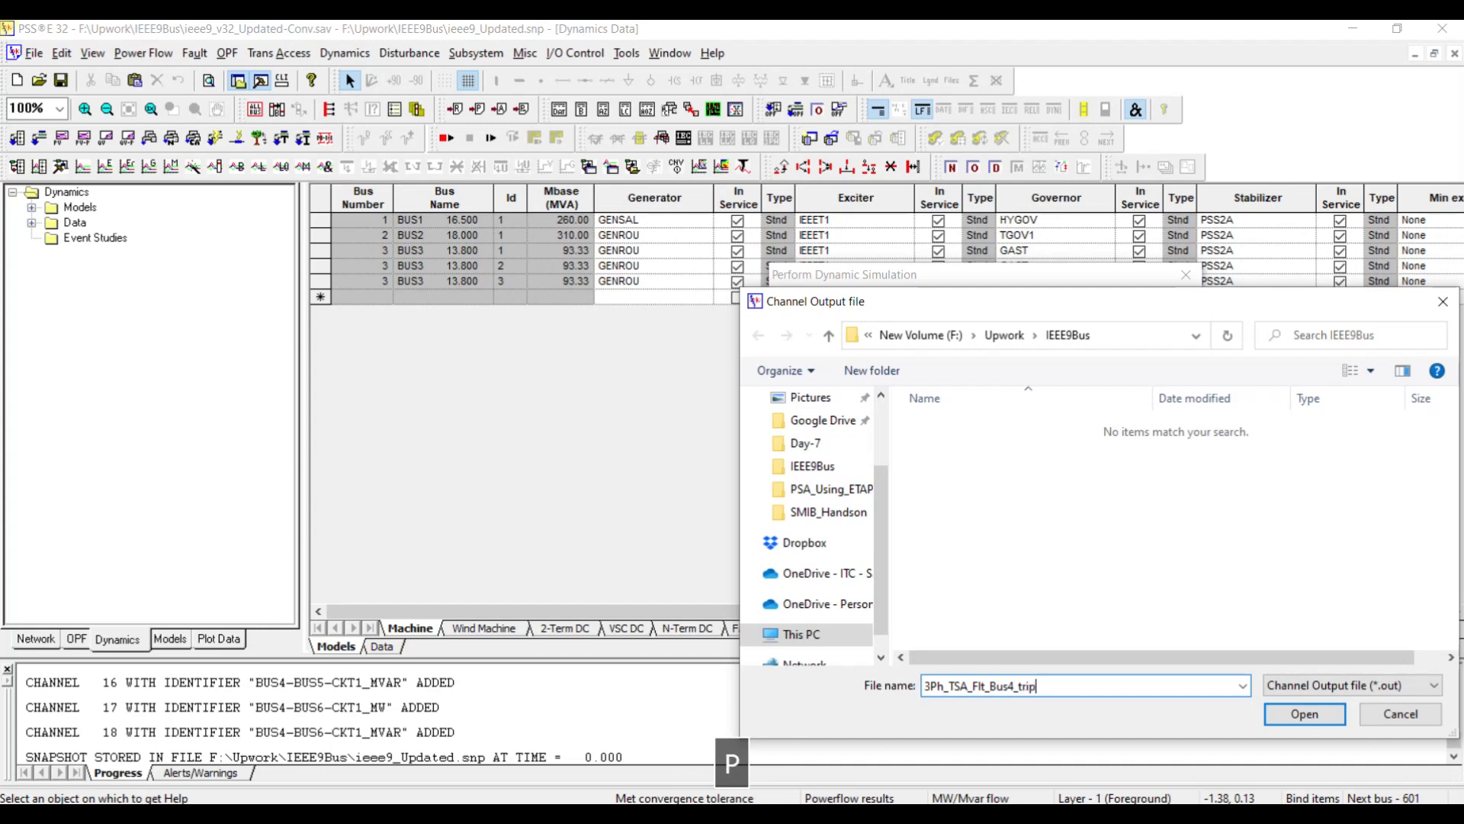
{"action": "key", "text": "BackSpace"}
{"action": "key", "text": "BackSpace"}
{"action": "key", "text": "BackSpace"}
{"action": "key", "text": "BackSpace"}
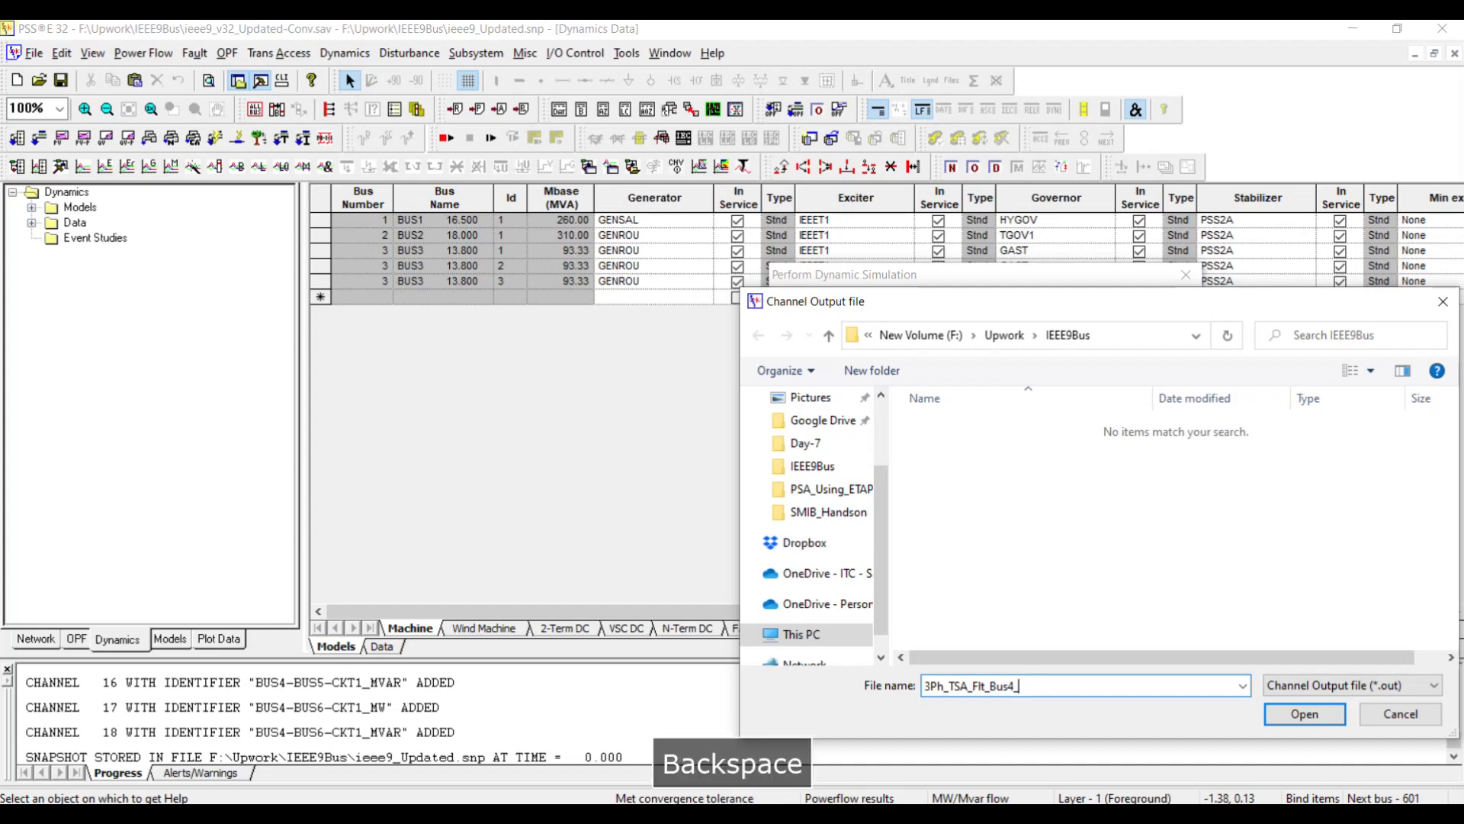
{"action": "type", "text": "Trip"}
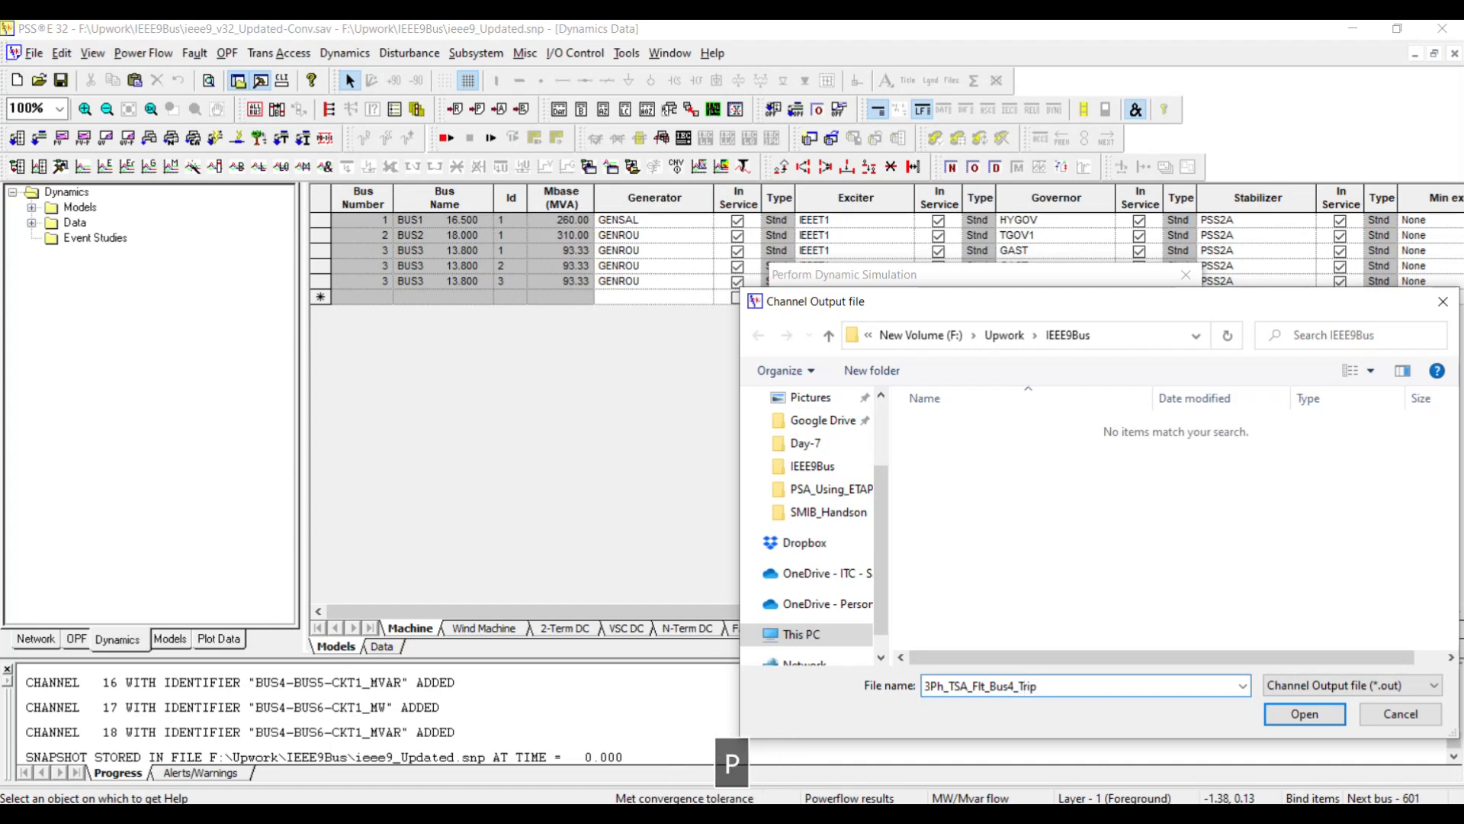
{"action": "type", "text": "_"}
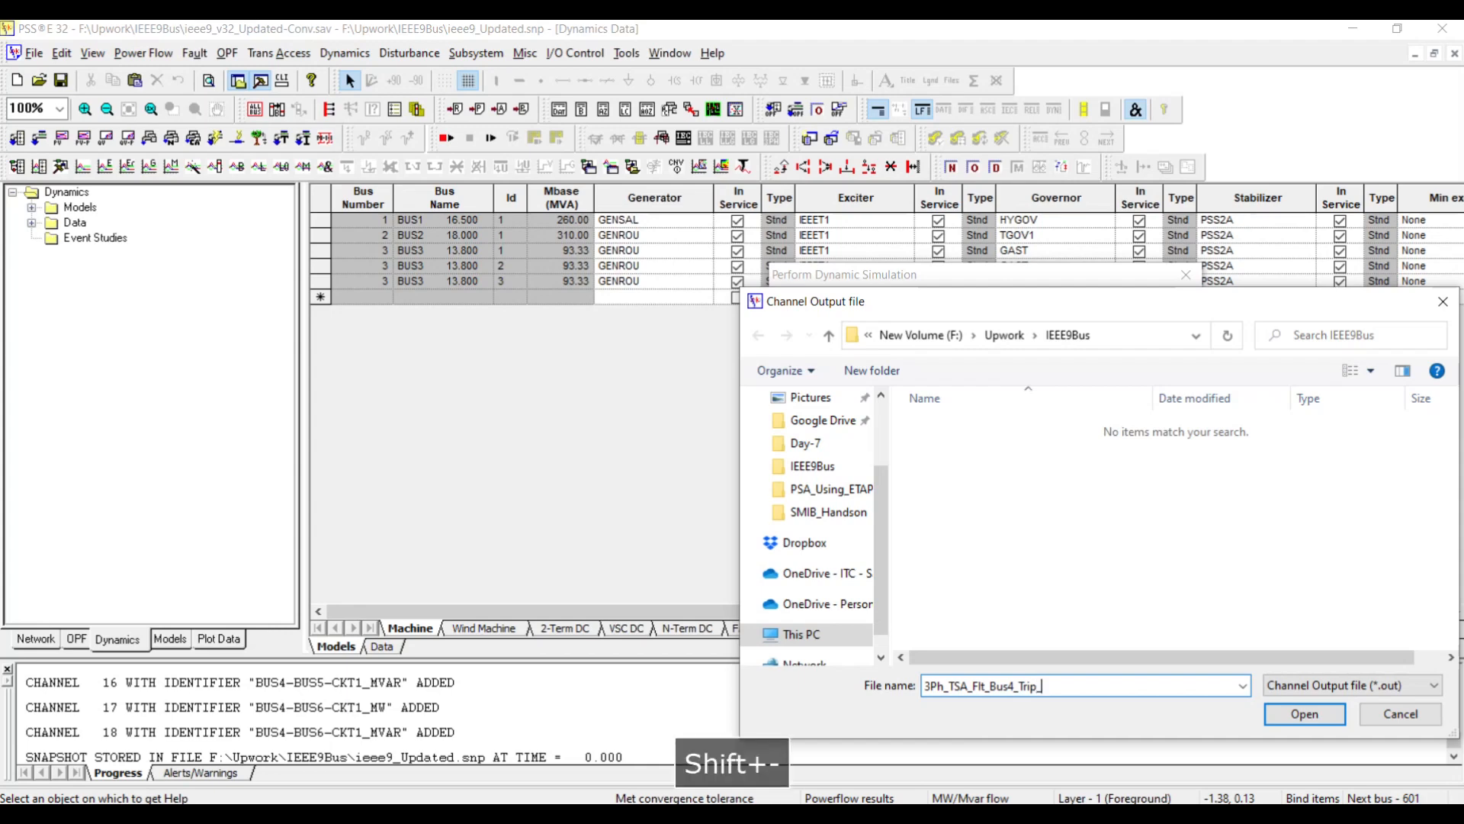
{"action": "type", "text": "4-5"}
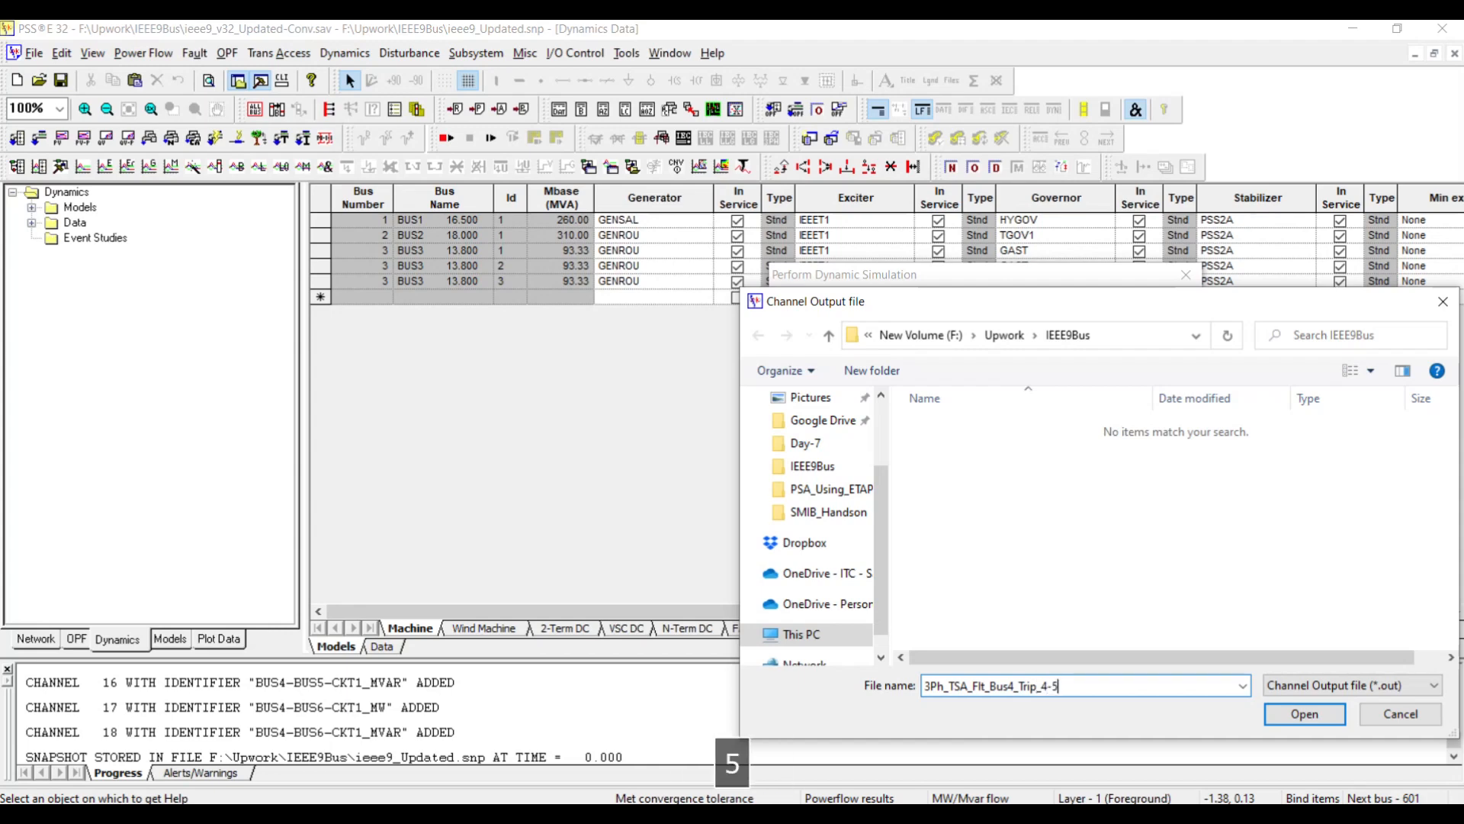
{"action": "type", "text": "_100ms"}
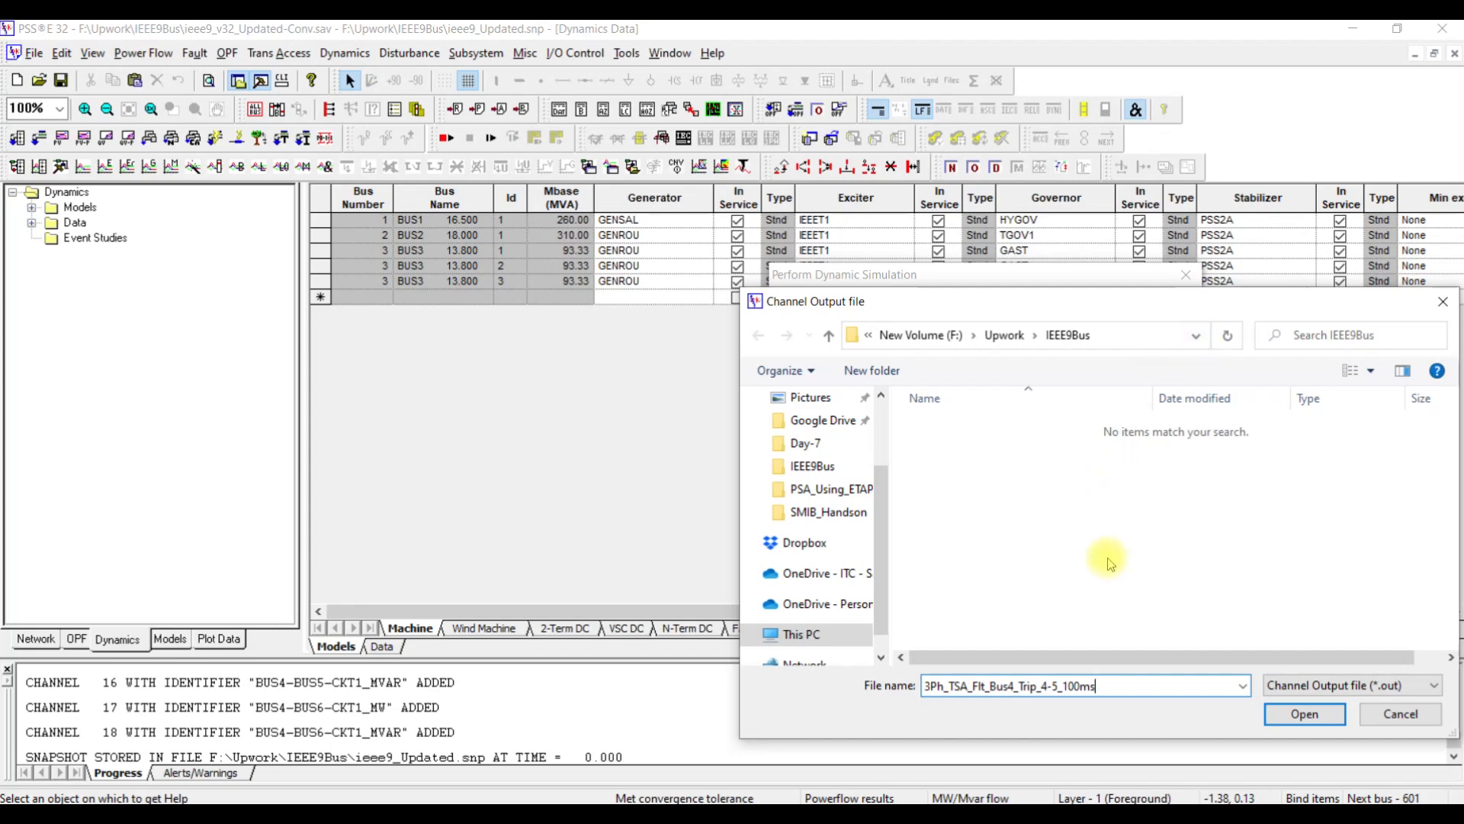
{"action": "left_click", "coordinate": [1287, 723]}
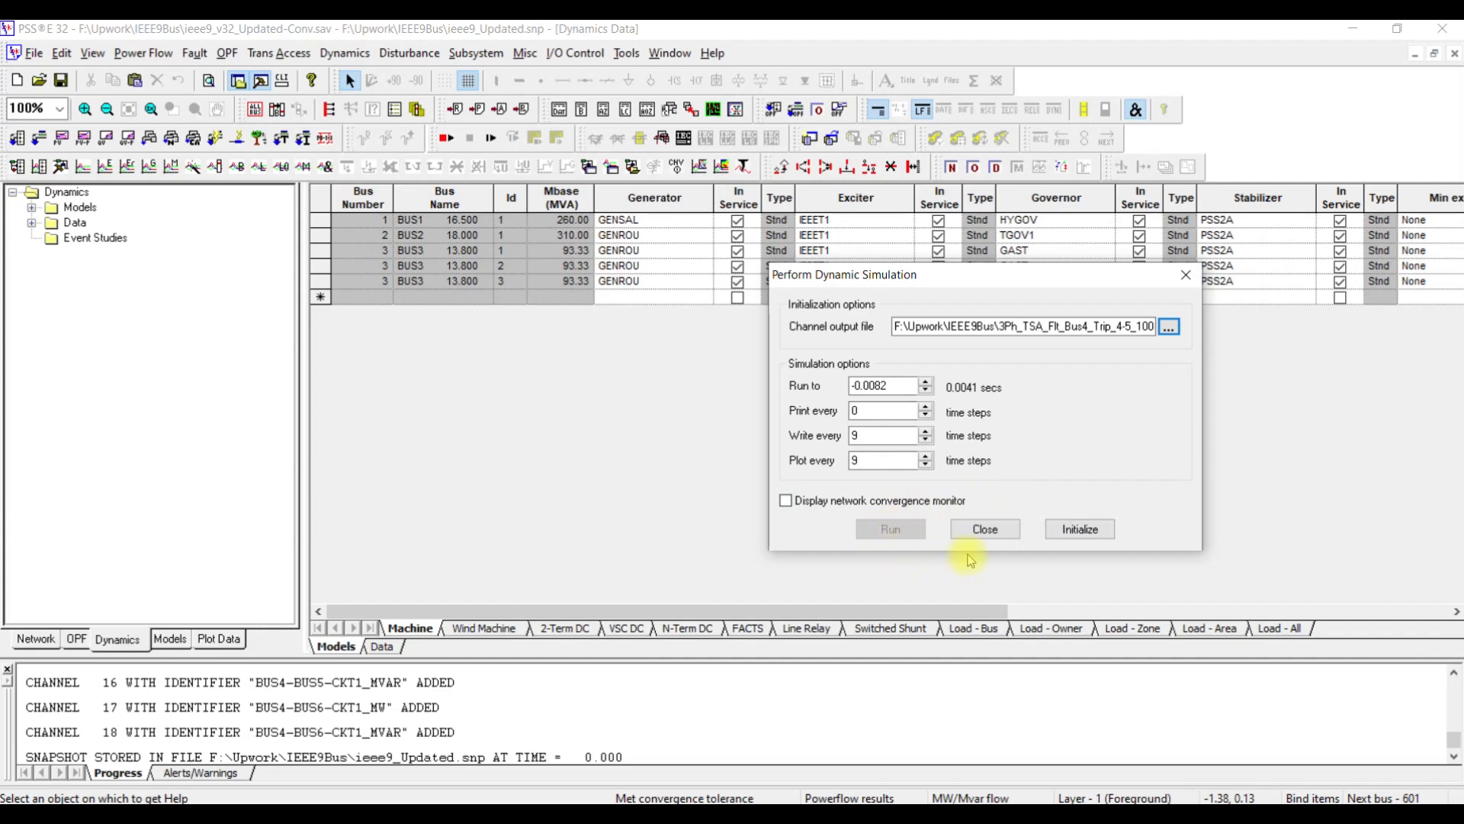
Step: Set the simulation to run to 1 second, initialize it and run the pre-fault period
{"action": "left_click_drag", "start_coordinate": [899, 386], "coordinate": [841, 388]}
{"action": "type", "text": "1"}
{"action": "left_click", "coordinate": [1081, 531]}
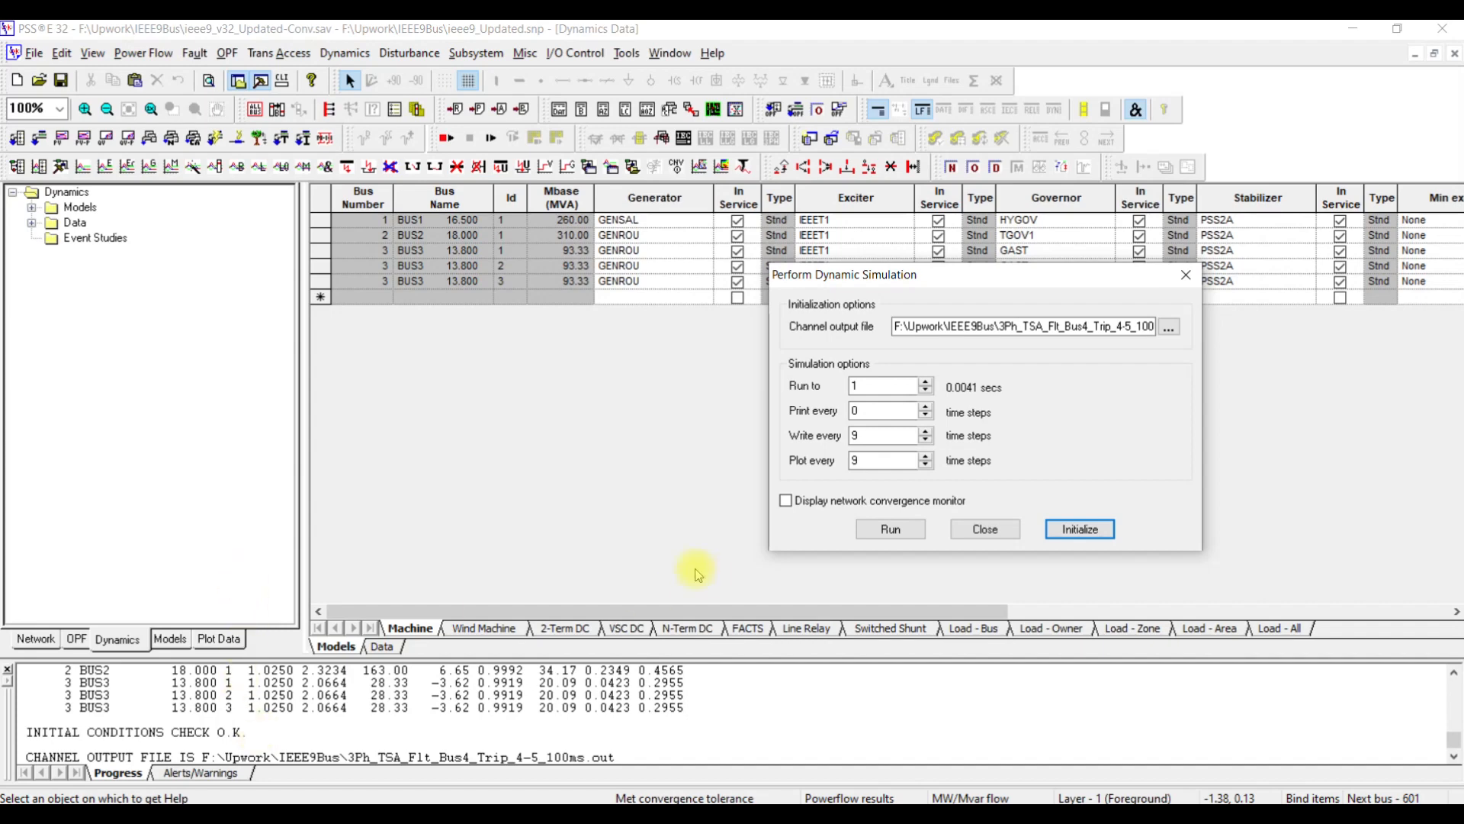
{"action": "left_click", "coordinate": [901, 535]}
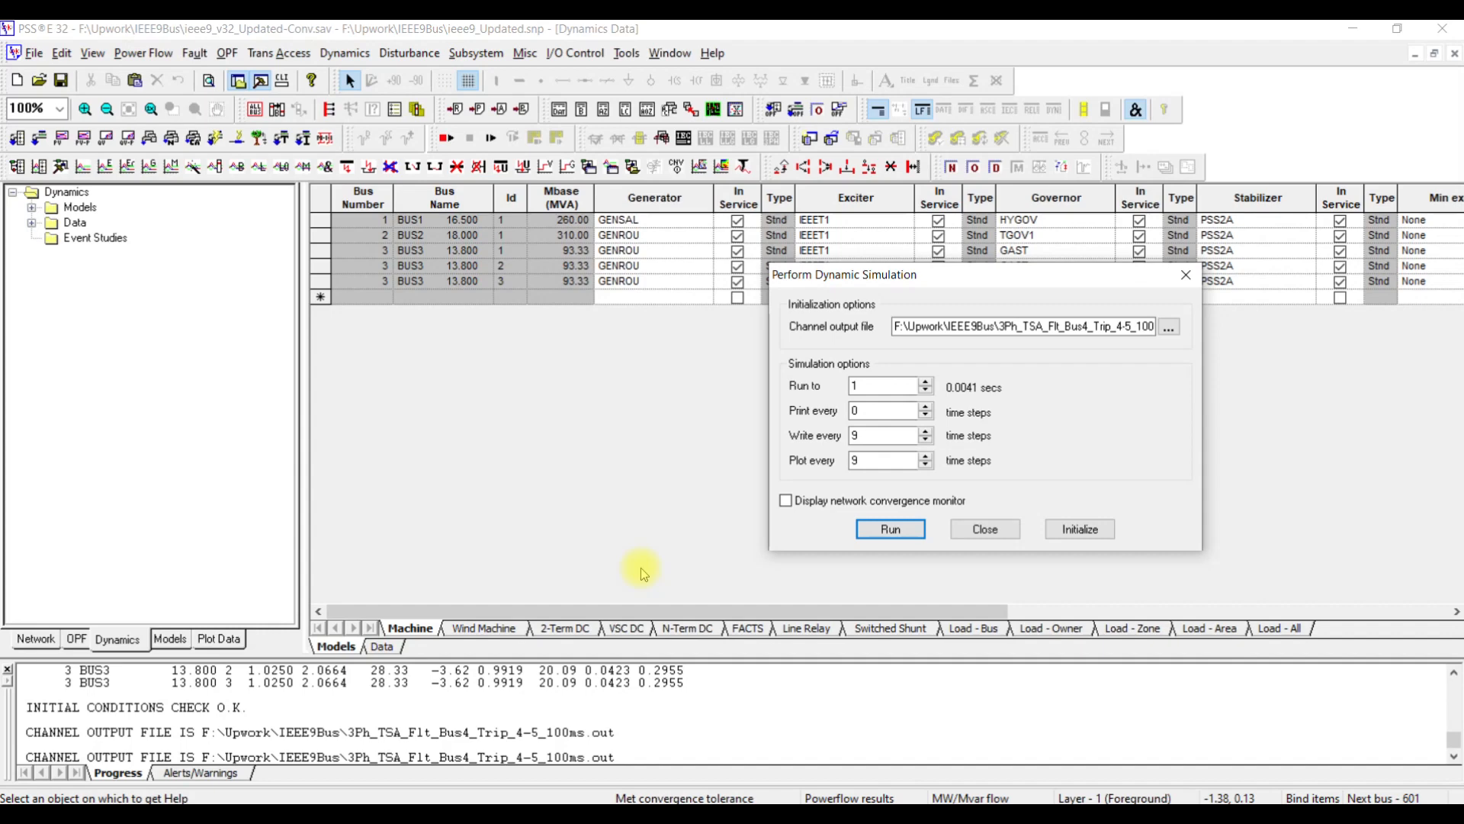
Step: Apply a bus fault at bus 4 (BUS4, 230 kV), keeping the default MVA units and fault admittance
{"action": "left_click", "coordinate": [349, 166]}
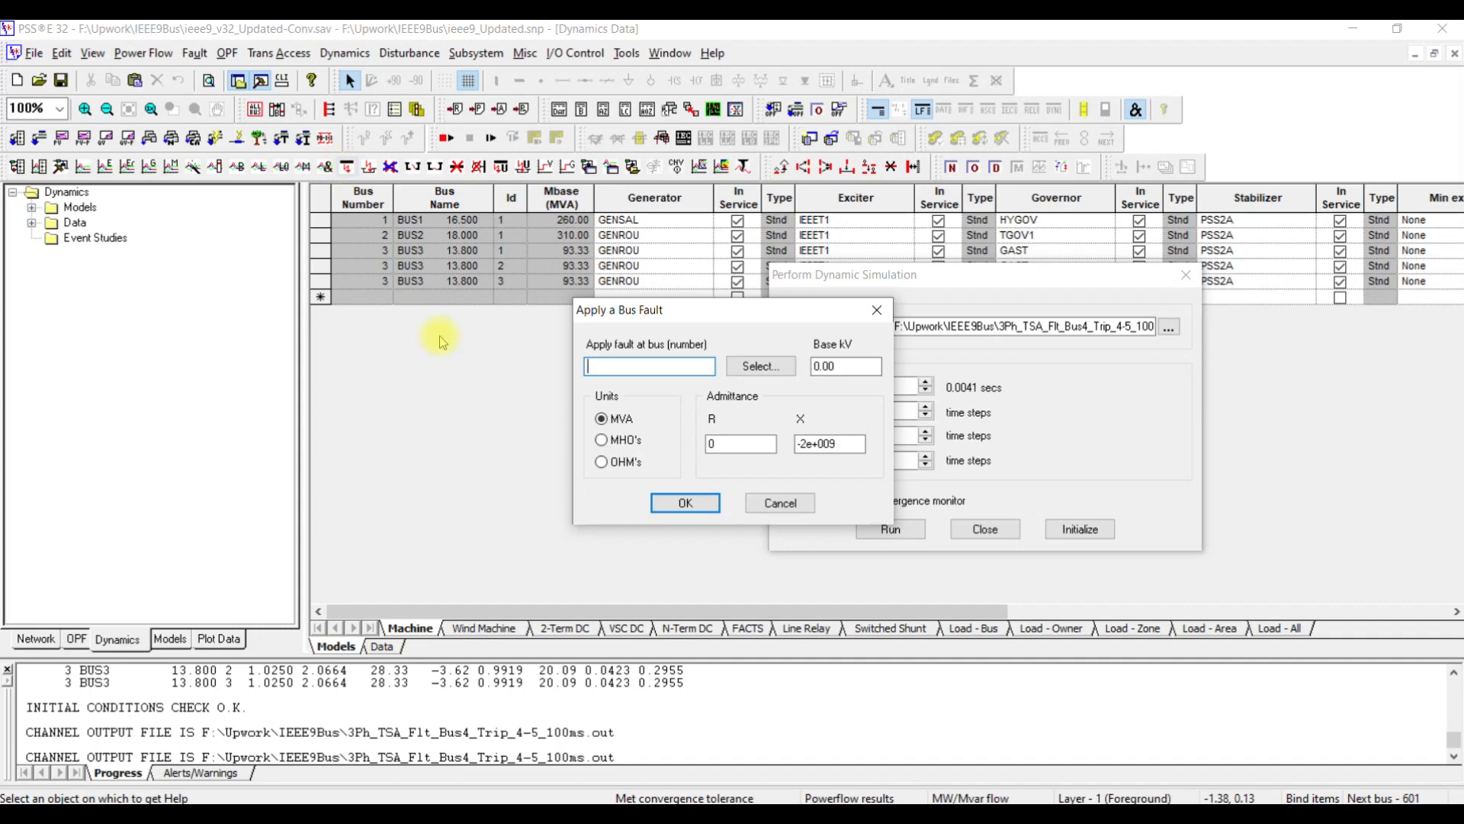
{"action": "left_click", "coordinate": [750, 367]}
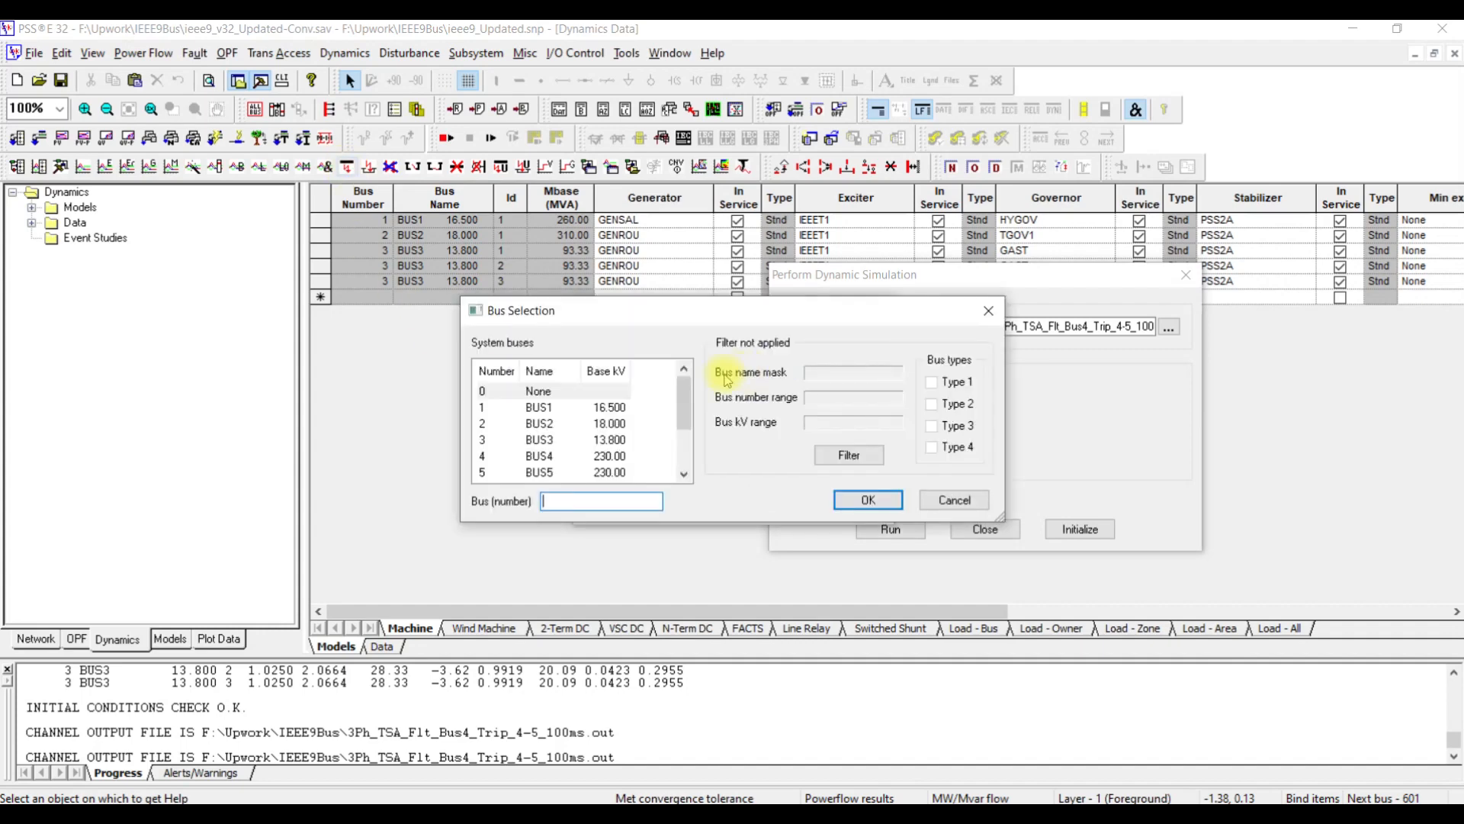
{"action": "left_click", "coordinate": [489, 456]}
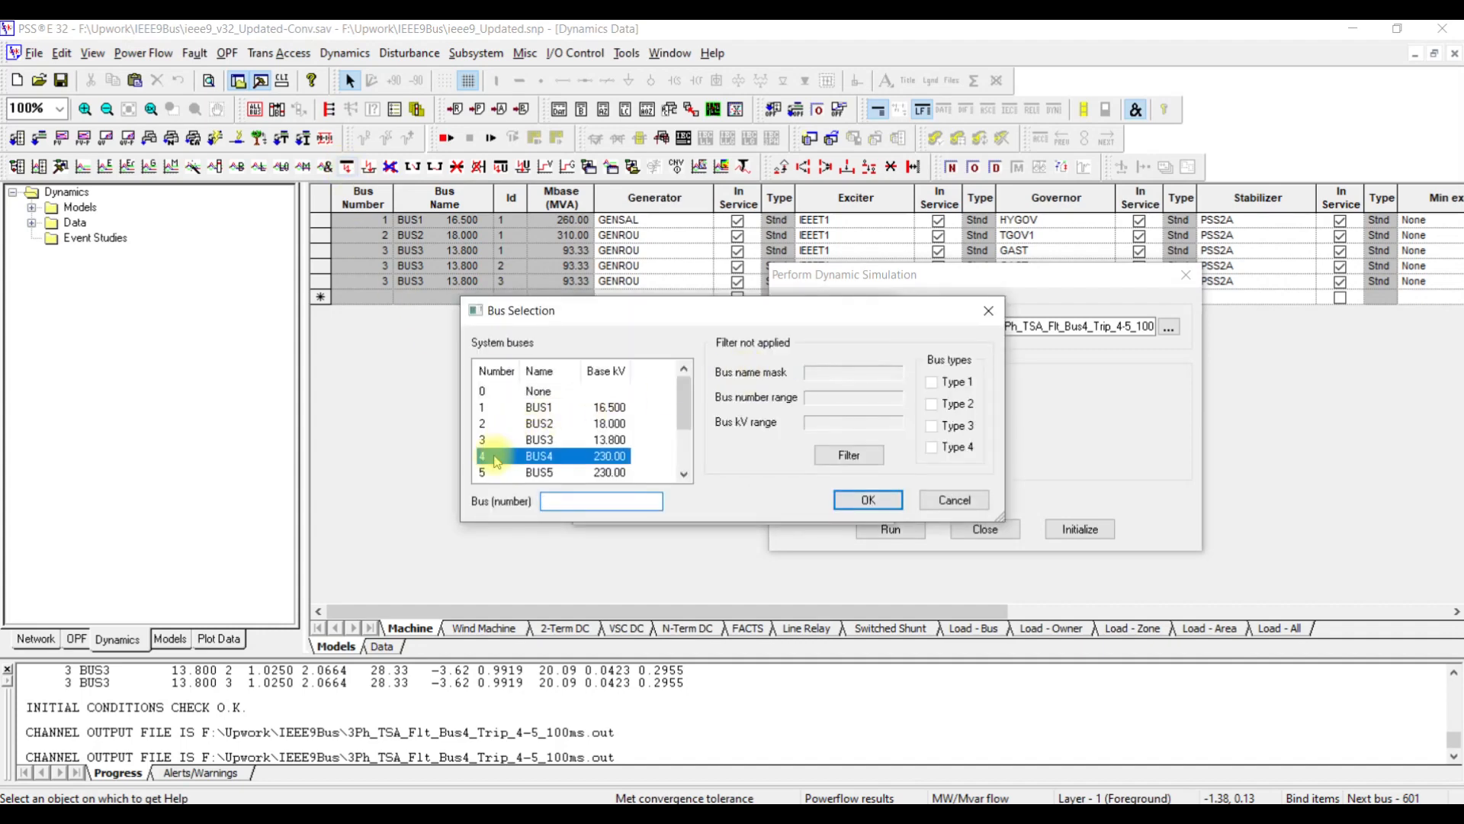
{"action": "left_click", "coordinate": [848, 498]}
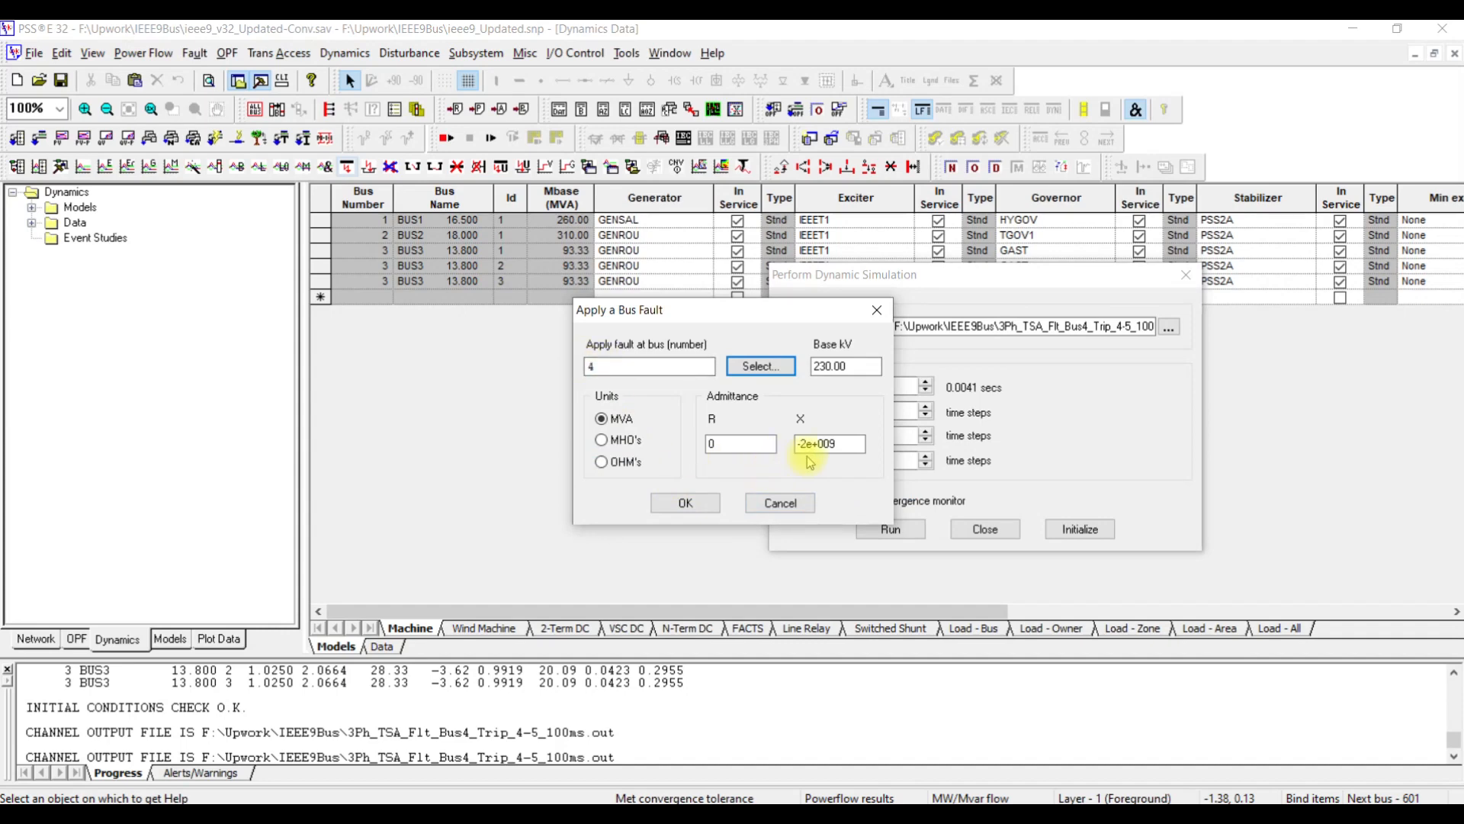
{"action": "left_click", "coordinate": [687, 502]}
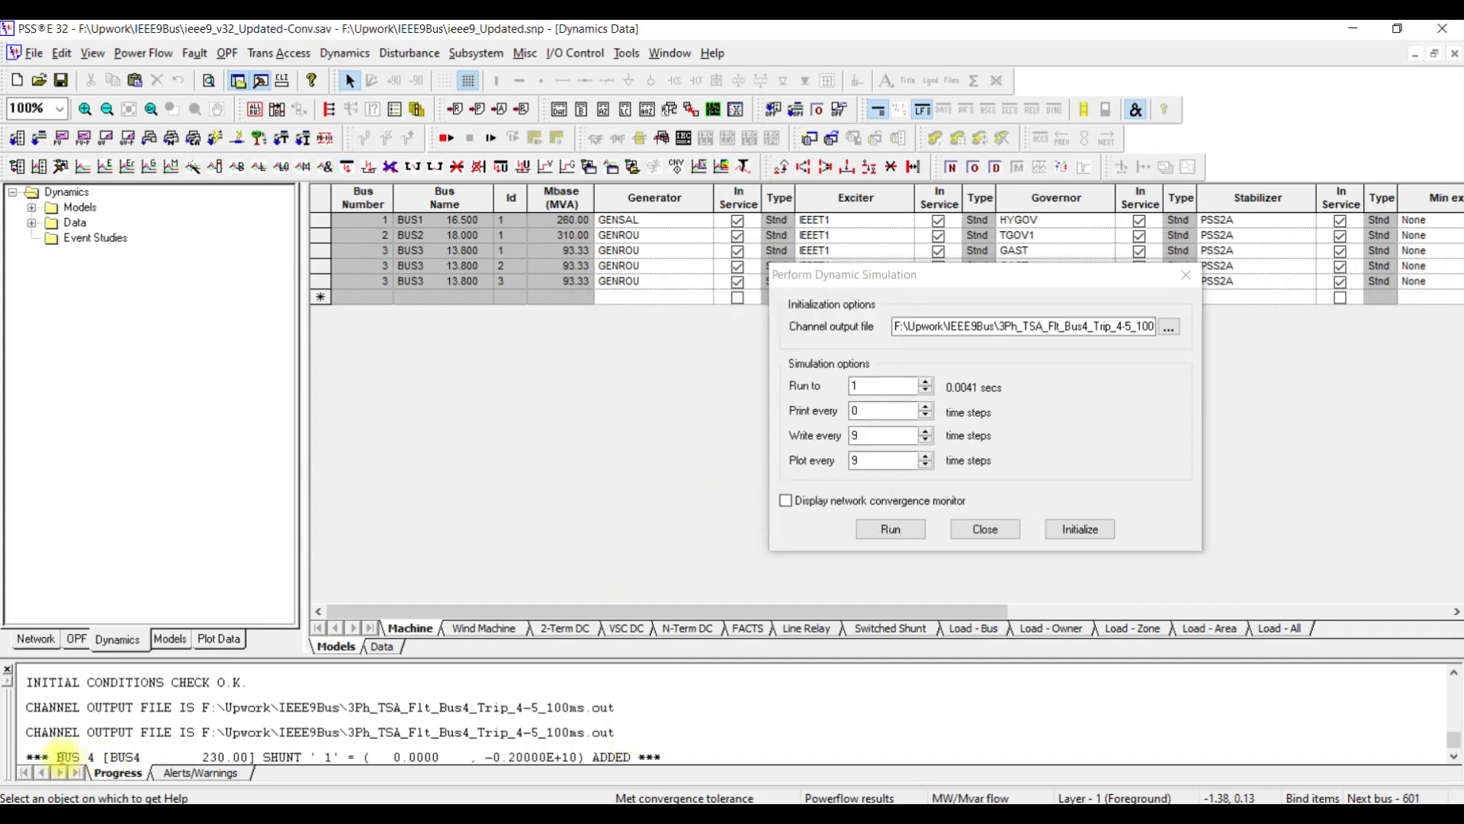
Step: Extend the run time to 1.1 seconds and run the simulation with the fault applied
{"action": "left_click", "coordinate": [884, 385]}
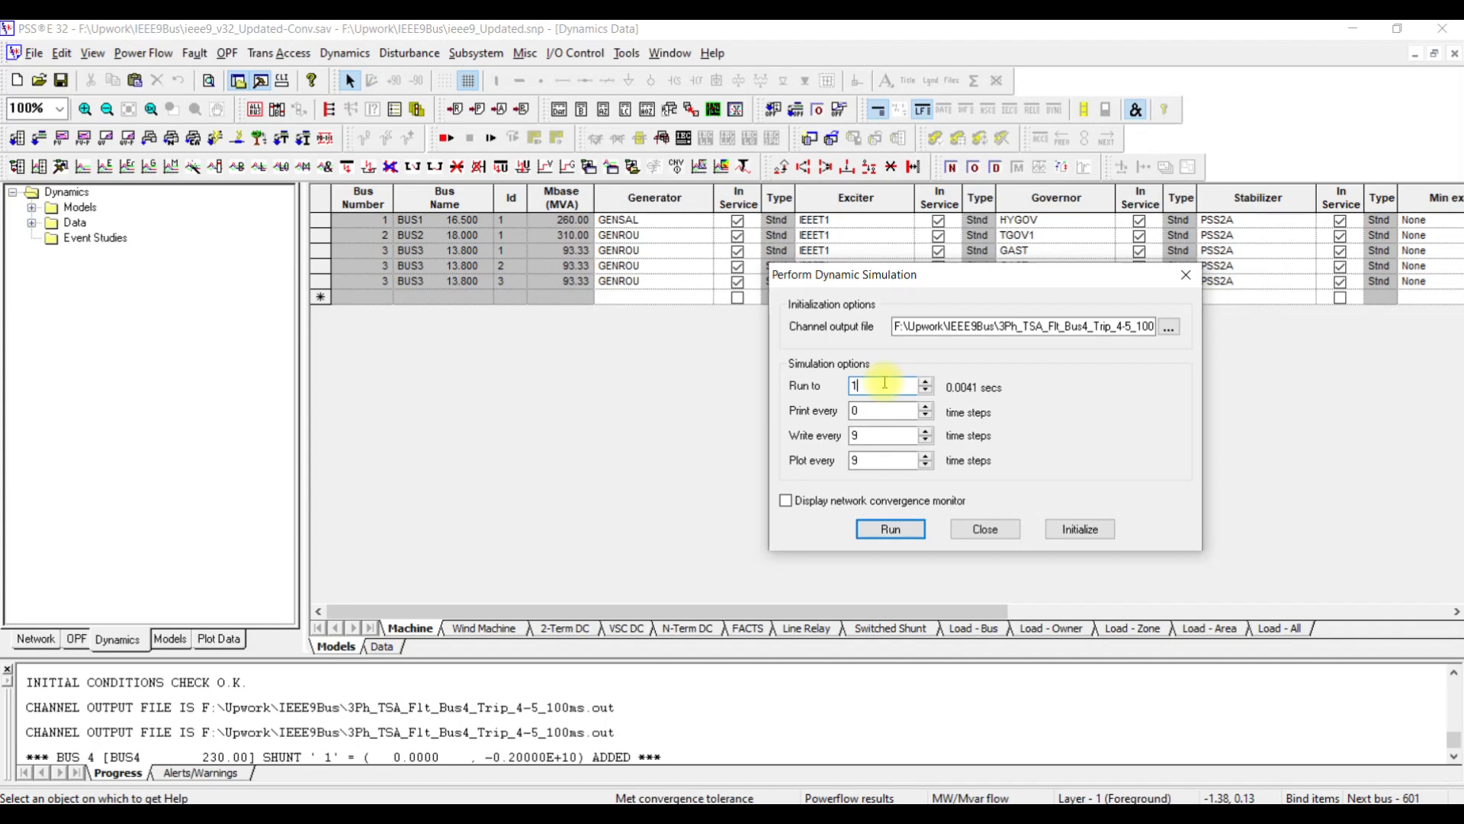
{"action": "type", "text": ".1"}
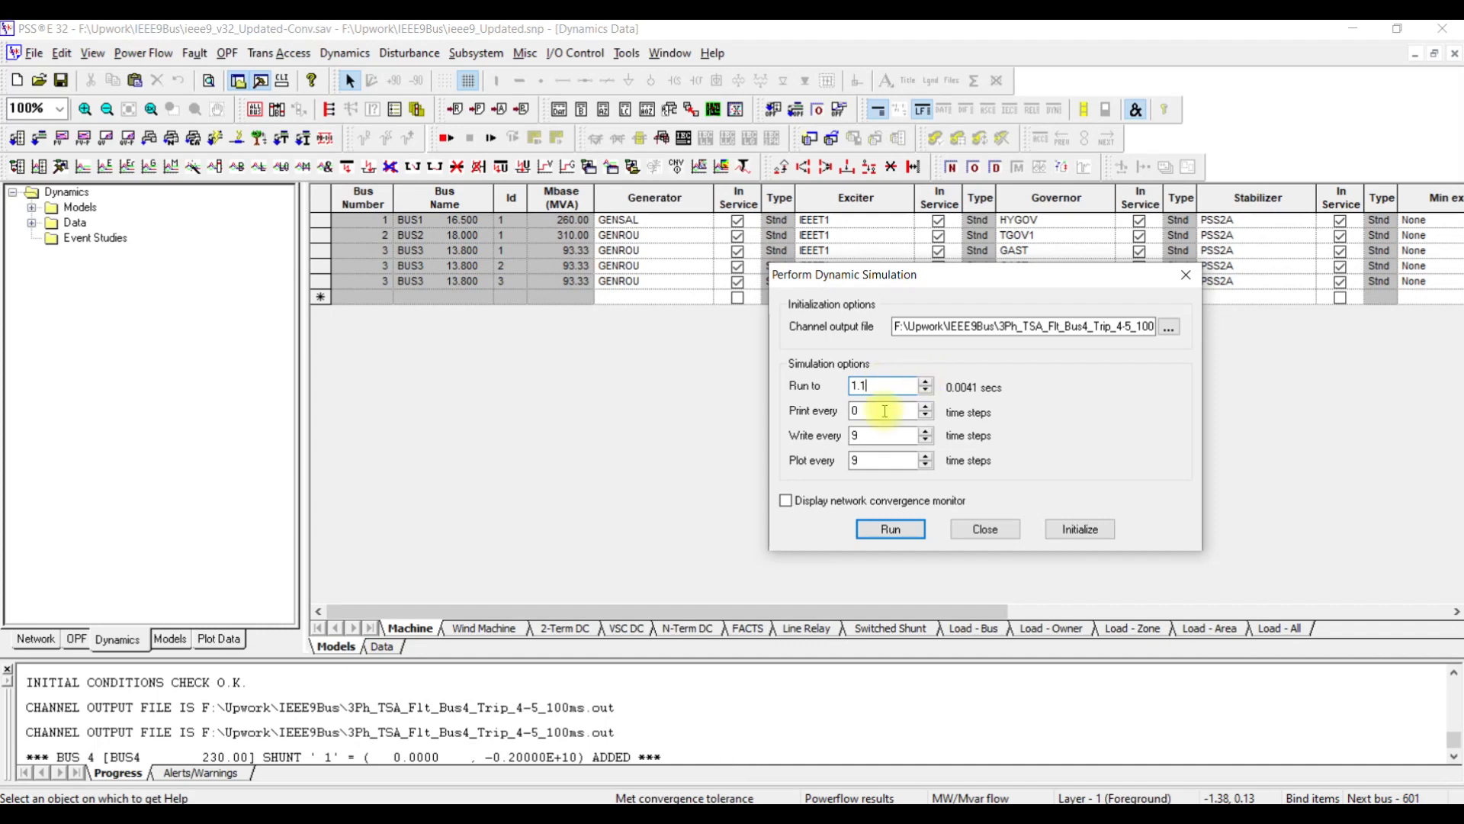
{"action": "left_click", "coordinate": [885, 529]}
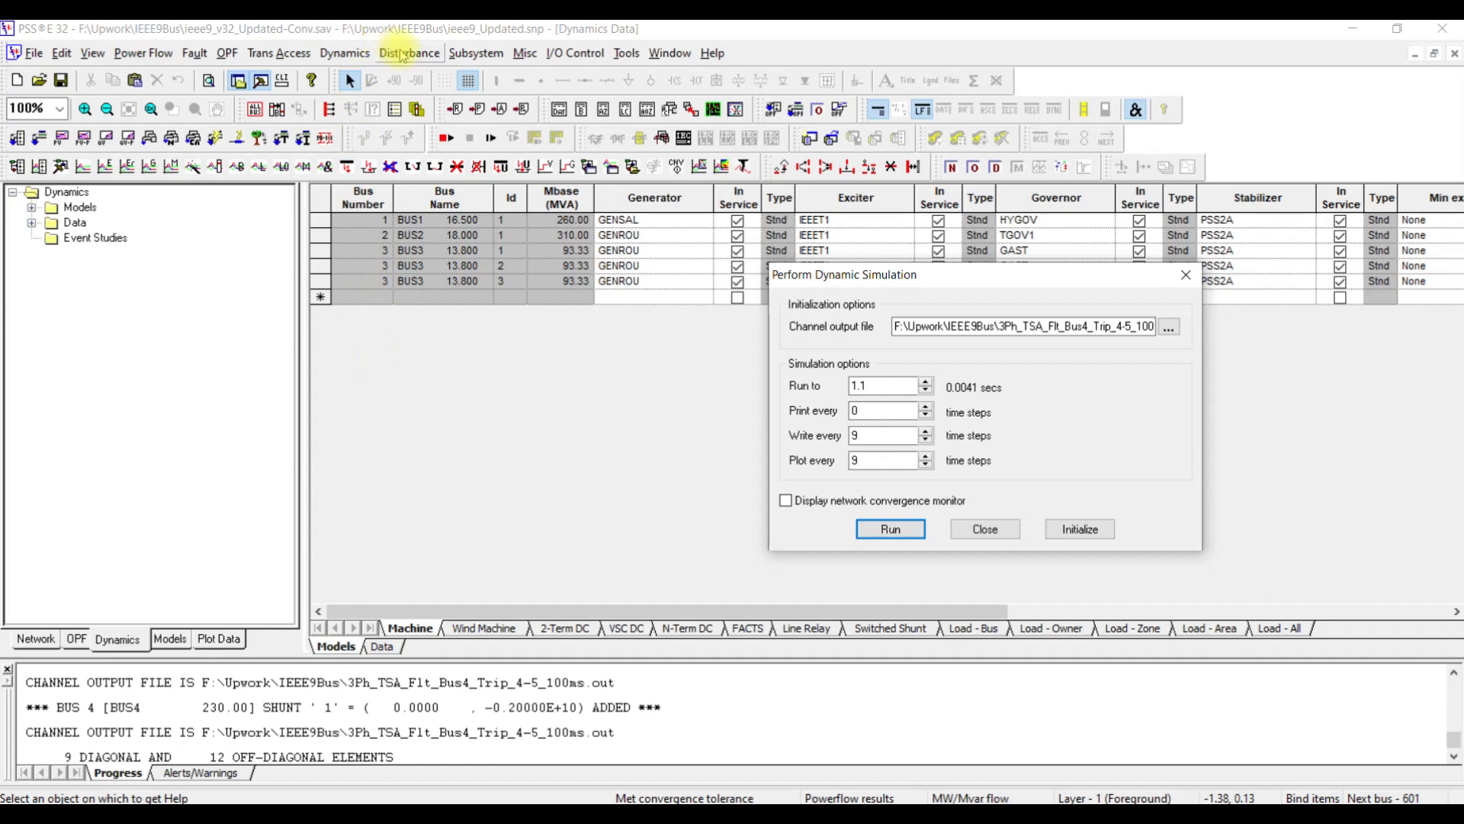
Step: Clear the fault at bus 4 and trip the branch from bus 4 to bus 5, circuit 1
{"action": "left_click", "coordinate": [391, 168]}
{"action": "left_click", "coordinate": [668, 522]}
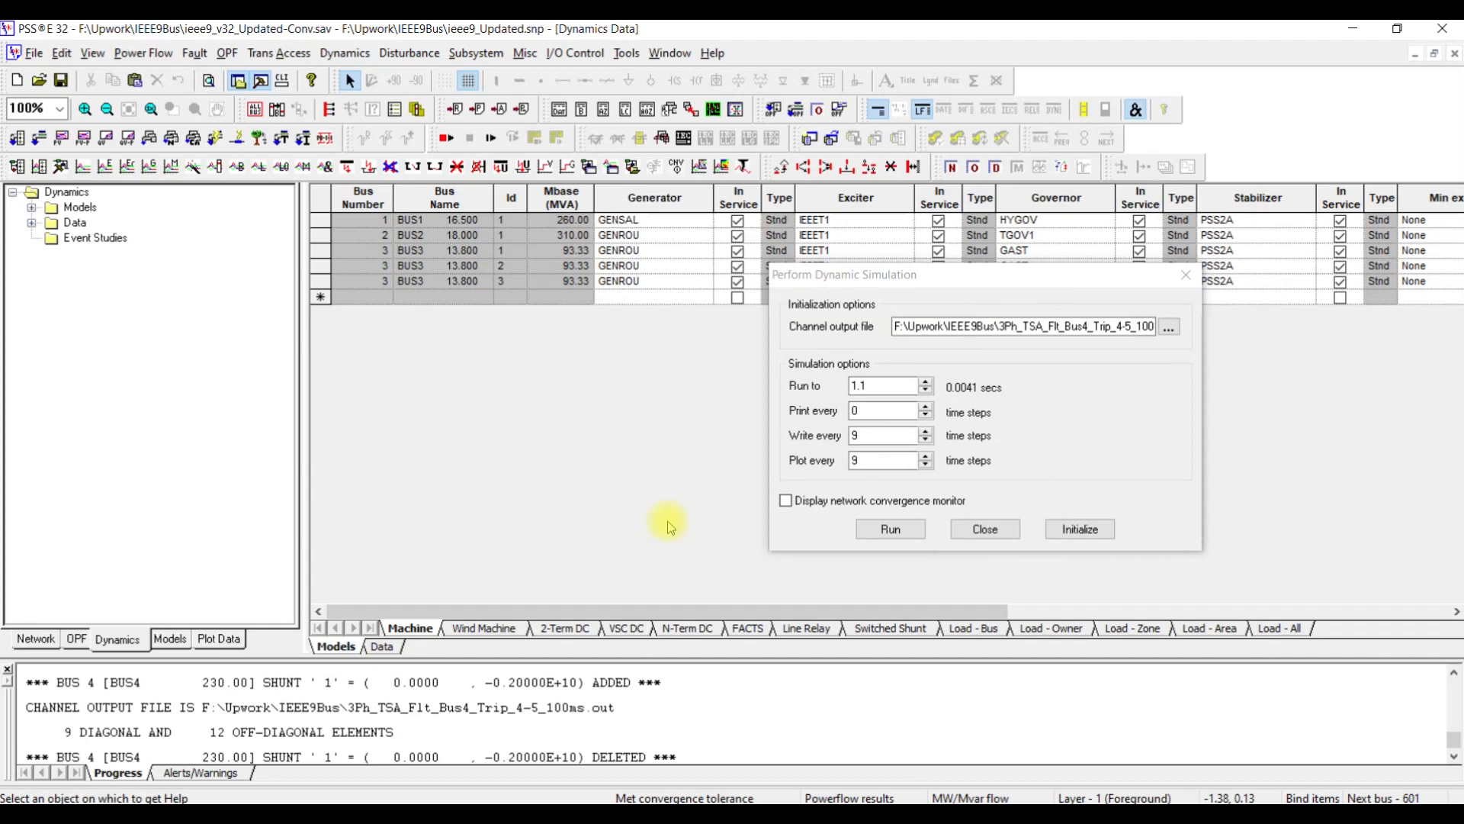
{"action": "left_click", "coordinate": [414, 168]}
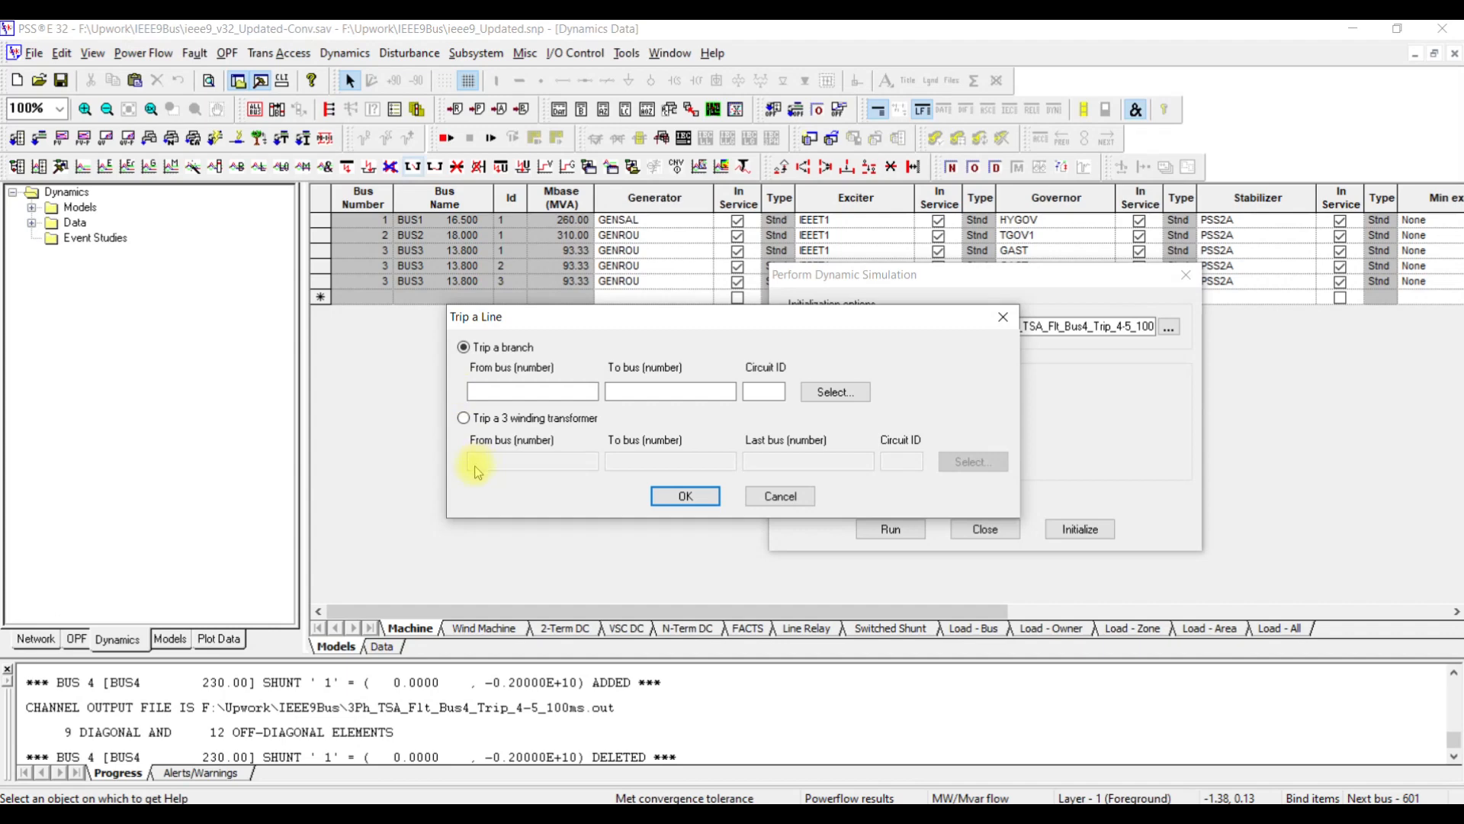
{"action": "left_click", "coordinate": [834, 393]}
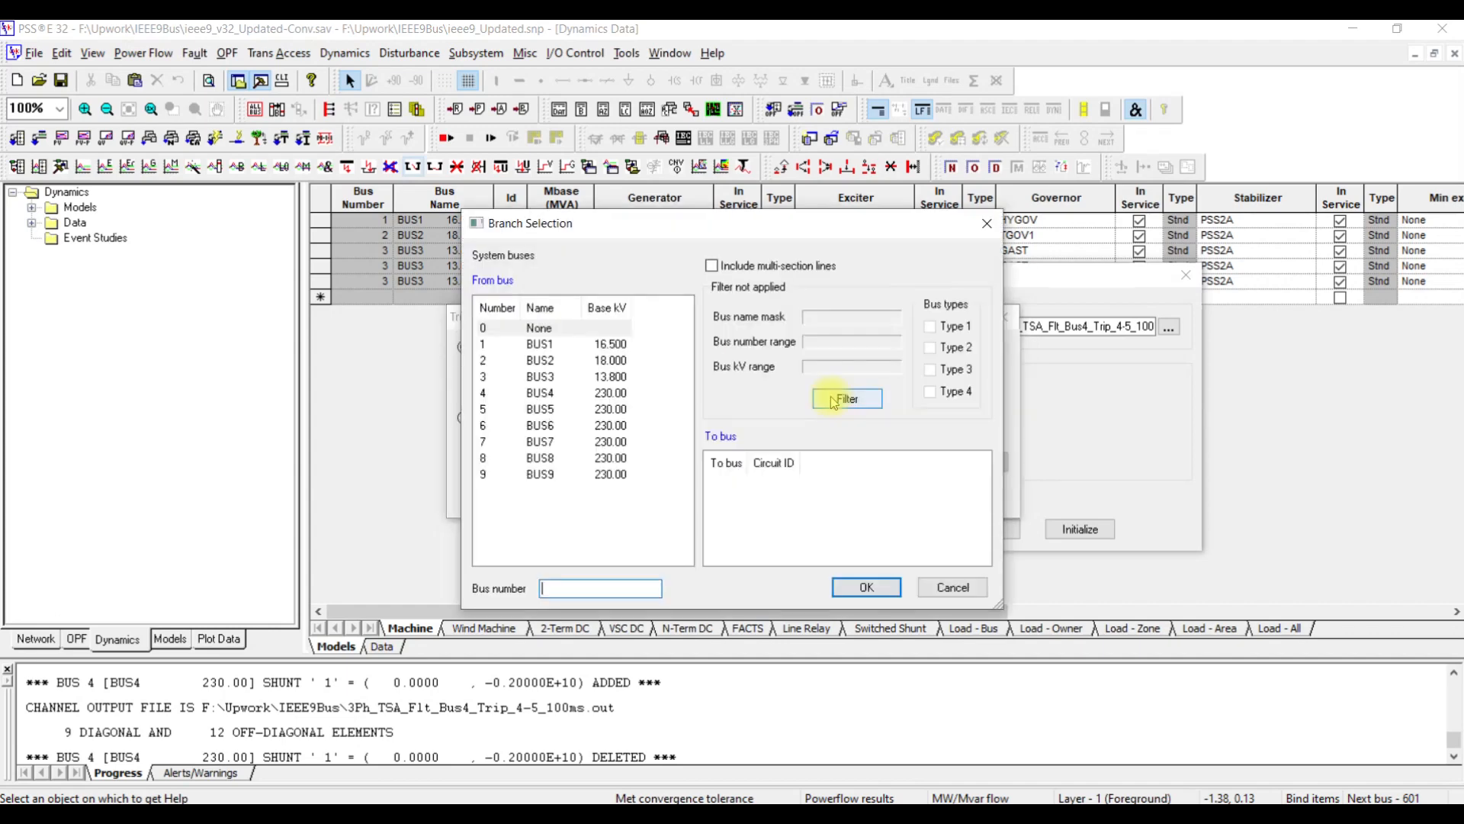
{"action": "left_click", "coordinate": [538, 395]}
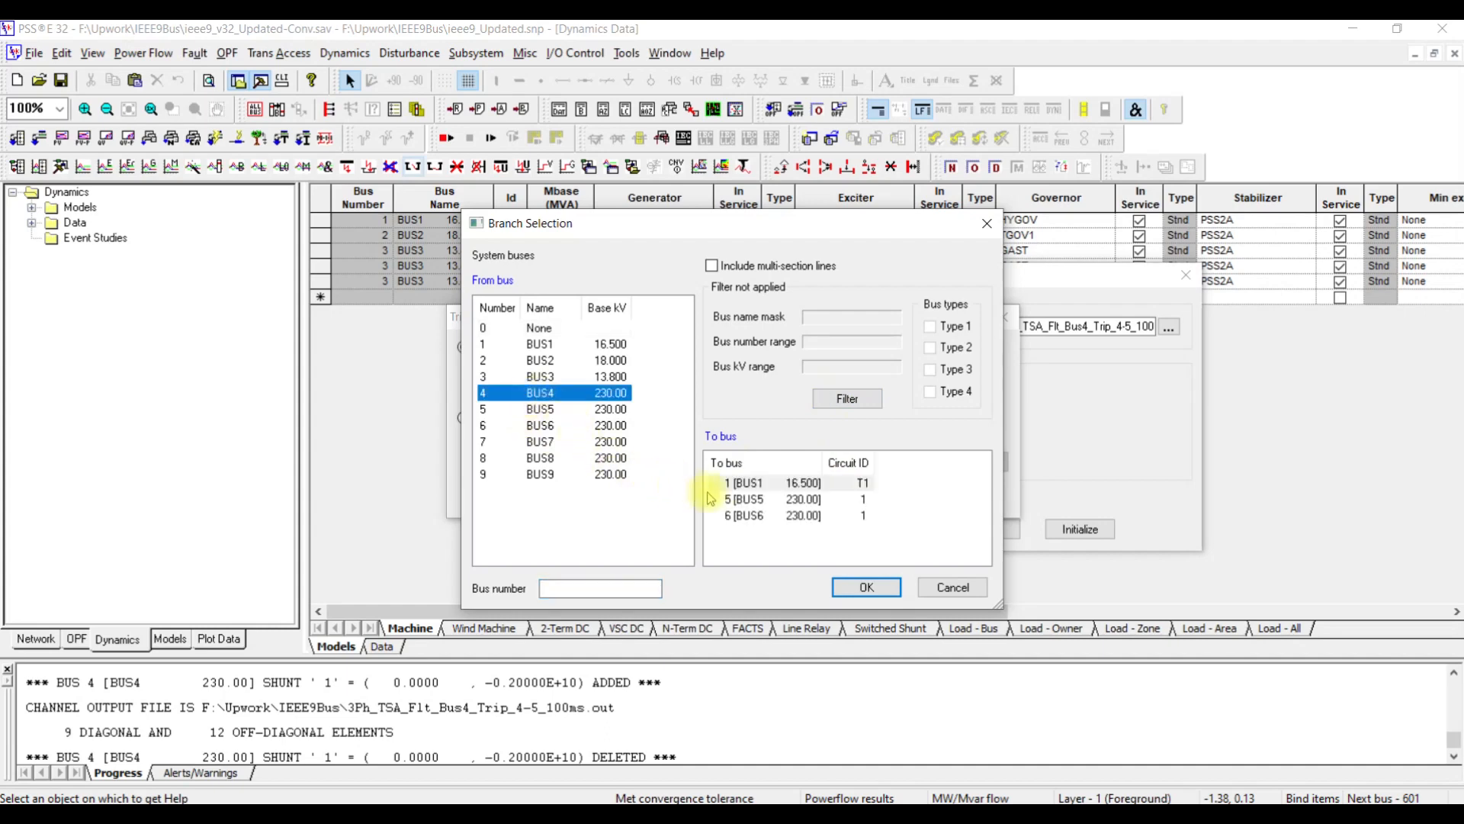
{"action": "left_click", "coordinate": [738, 501]}
{"action": "left_click", "coordinate": [853, 589]}
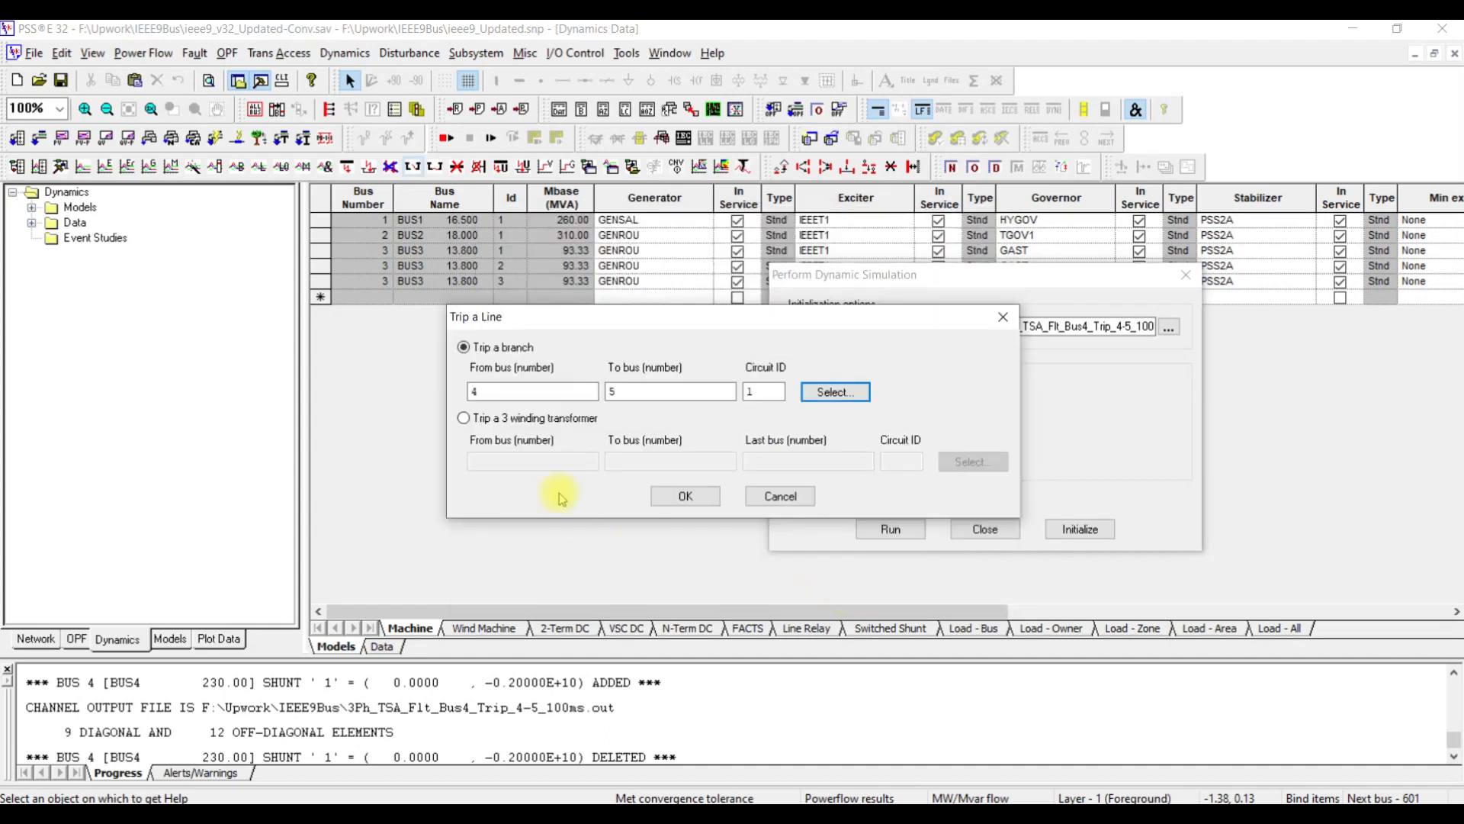
{"action": "left_click", "coordinate": [685, 497]}
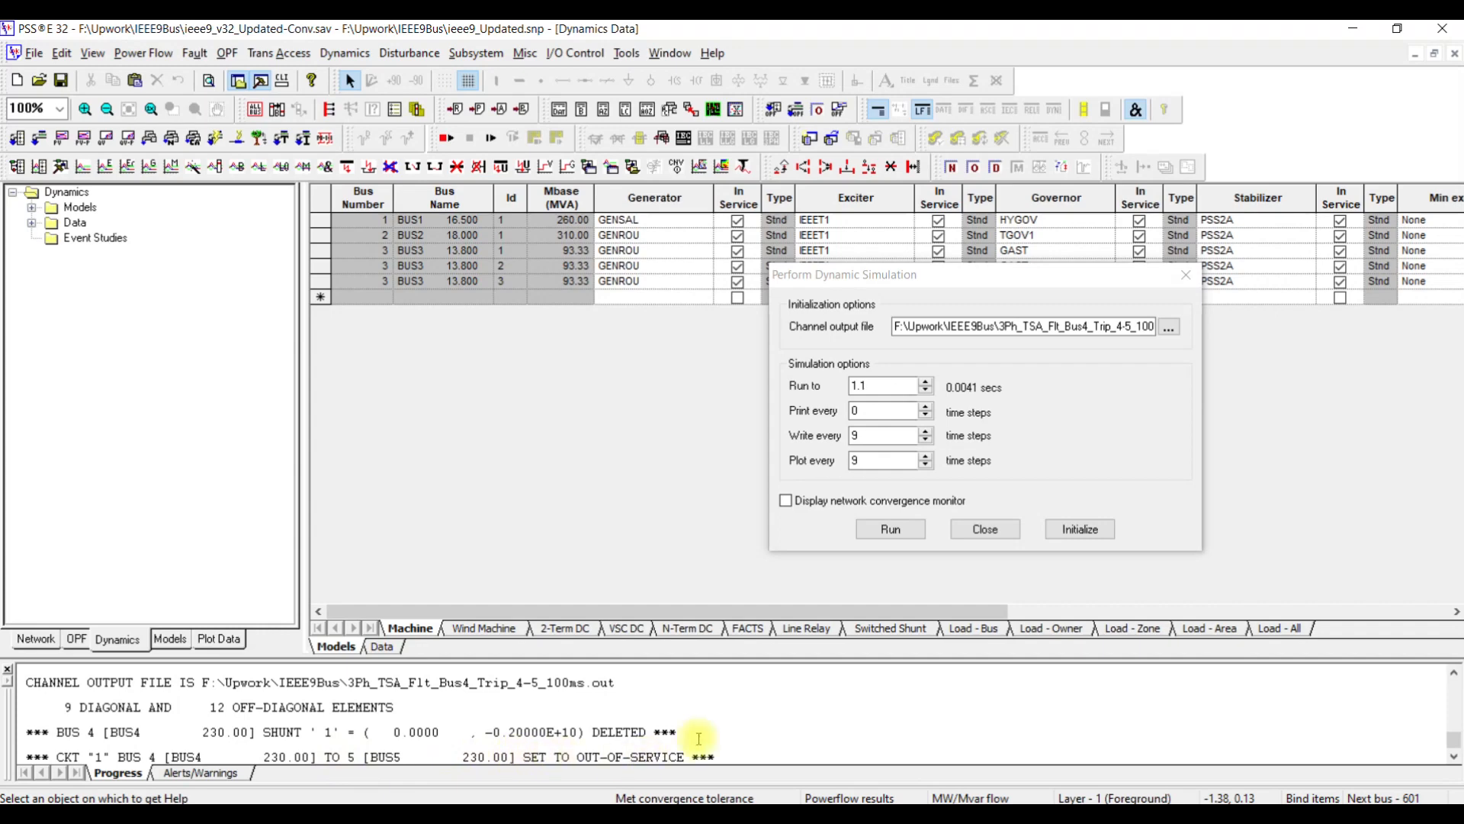
Step: Run the post-fault simulation to 10 seconds and close the dynamic simulation dialog
{"action": "double_click", "coordinate": [853, 385]}
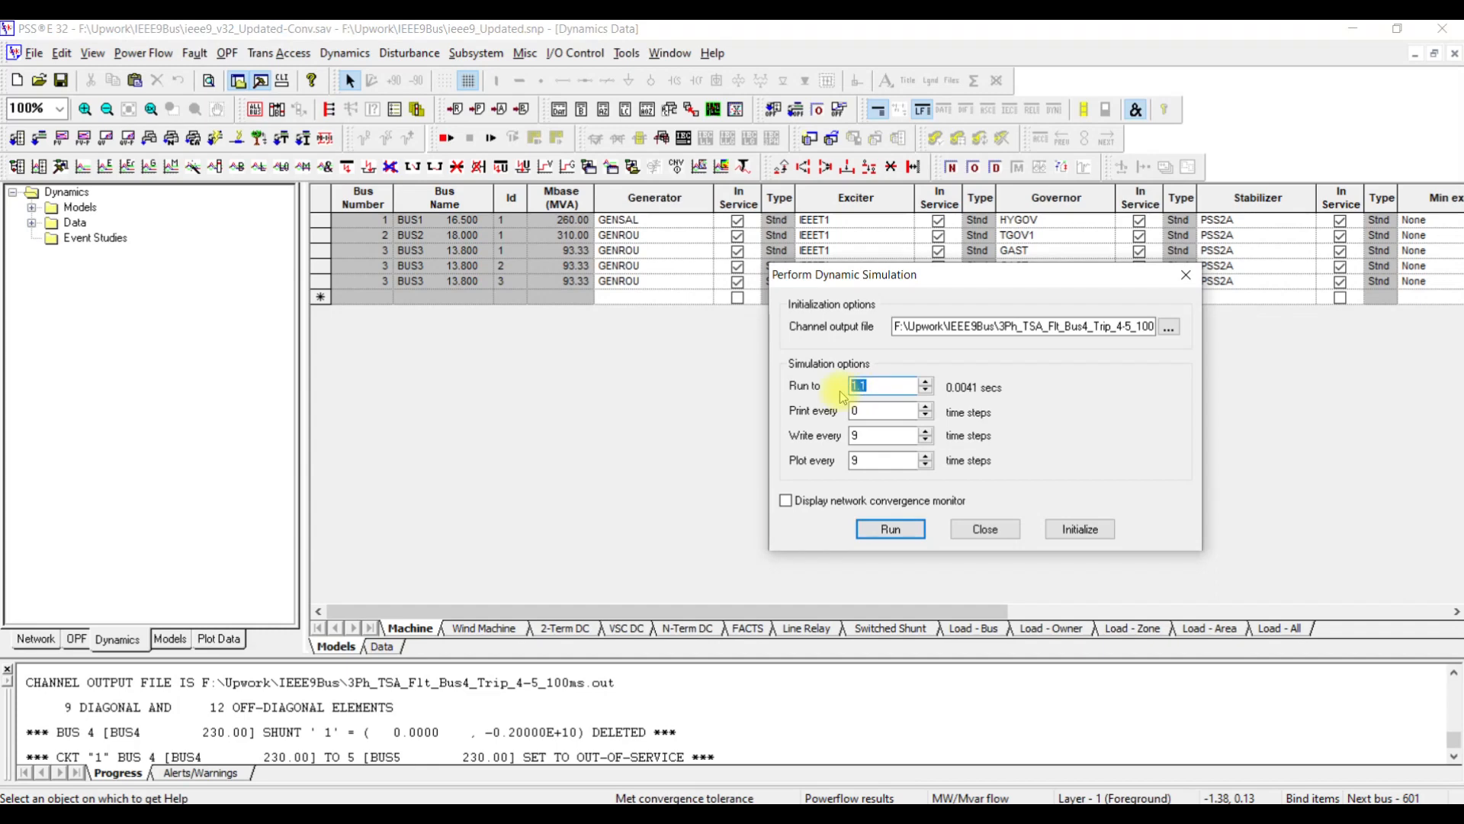
{"action": "type", "text": "10"}
{"action": "left_click", "coordinate": [891, 529]}
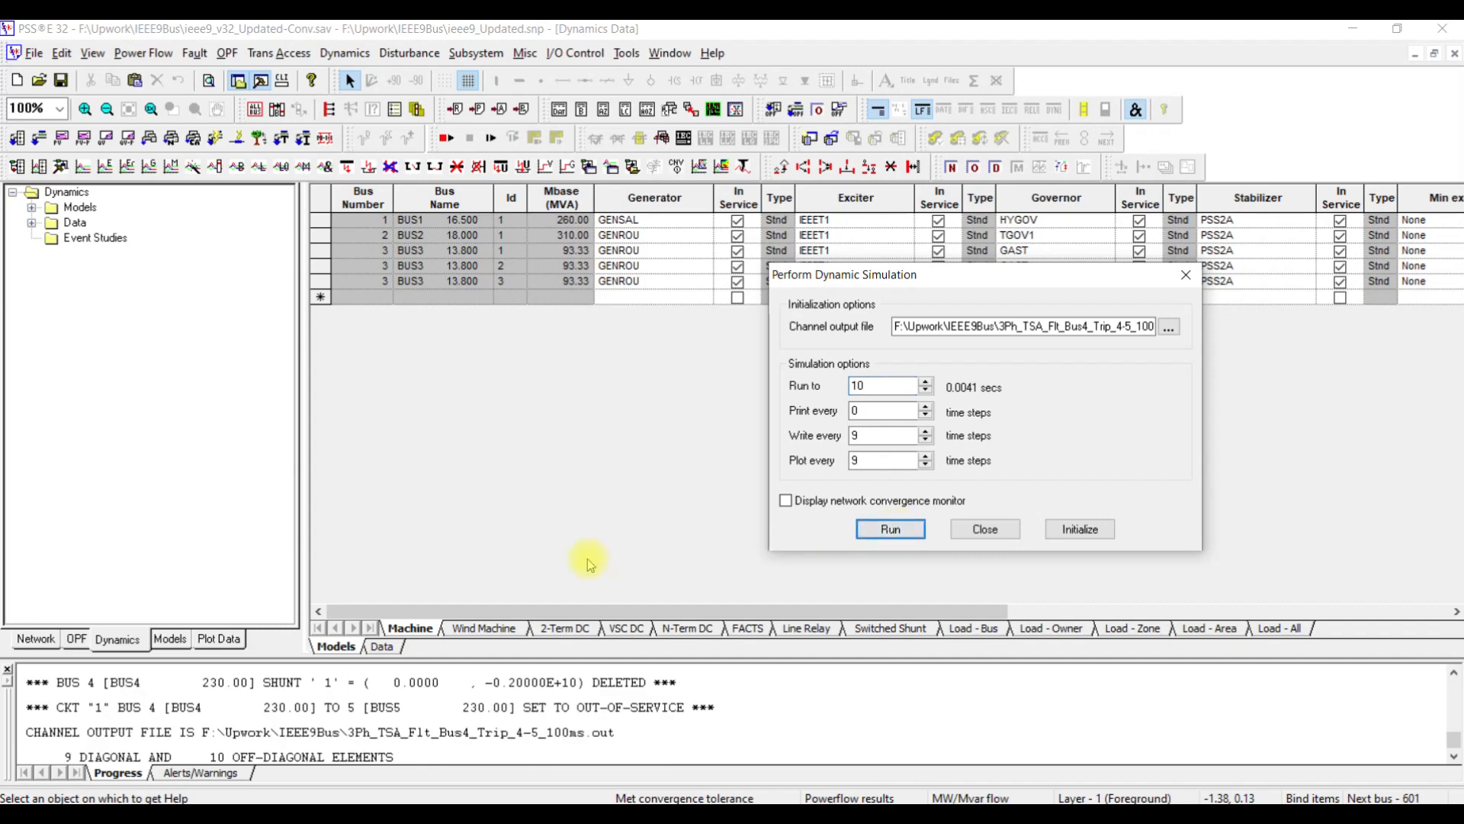
{"action": "left_click", "coordinate": [954, 532]}
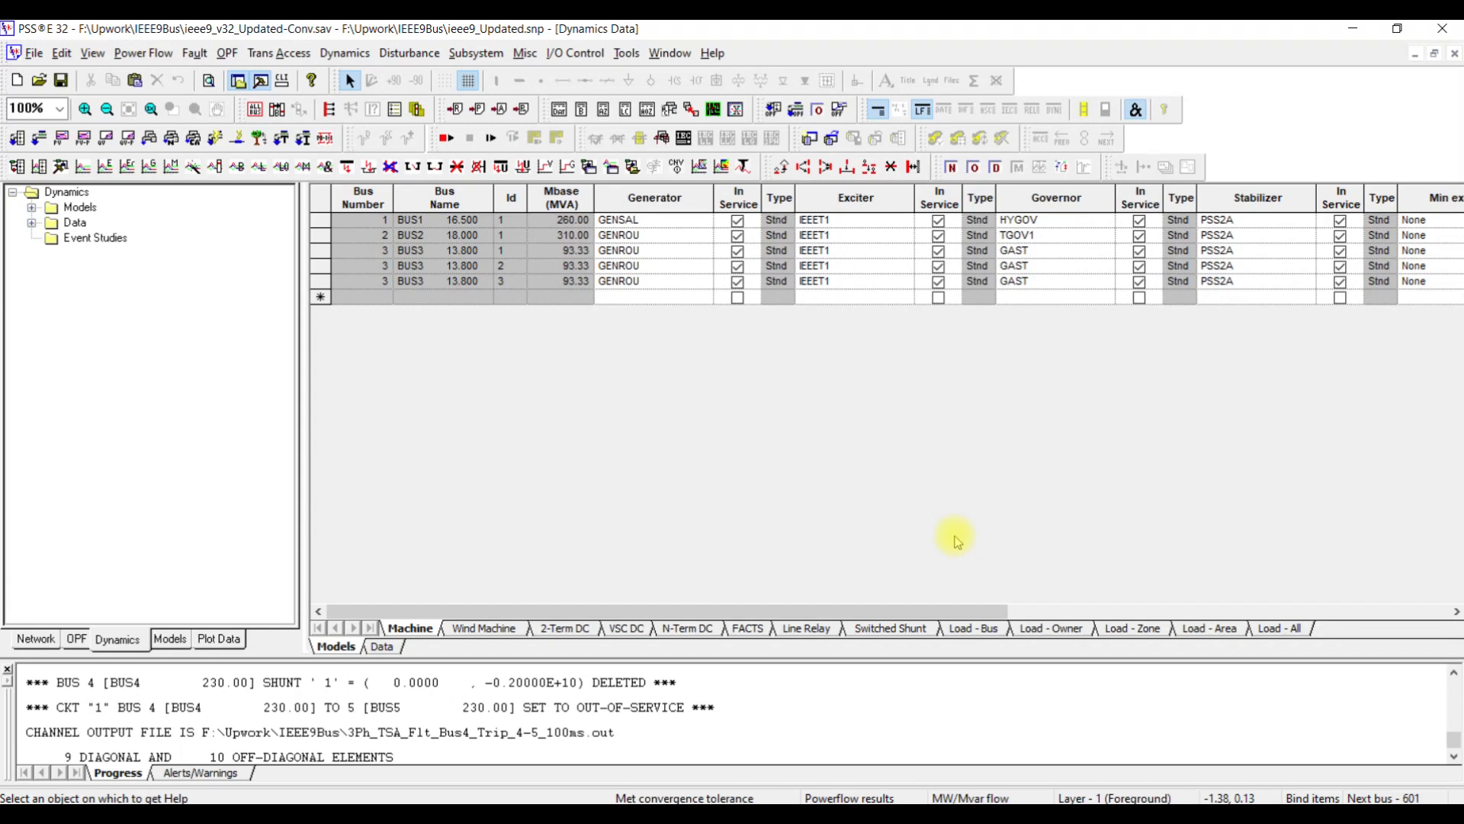